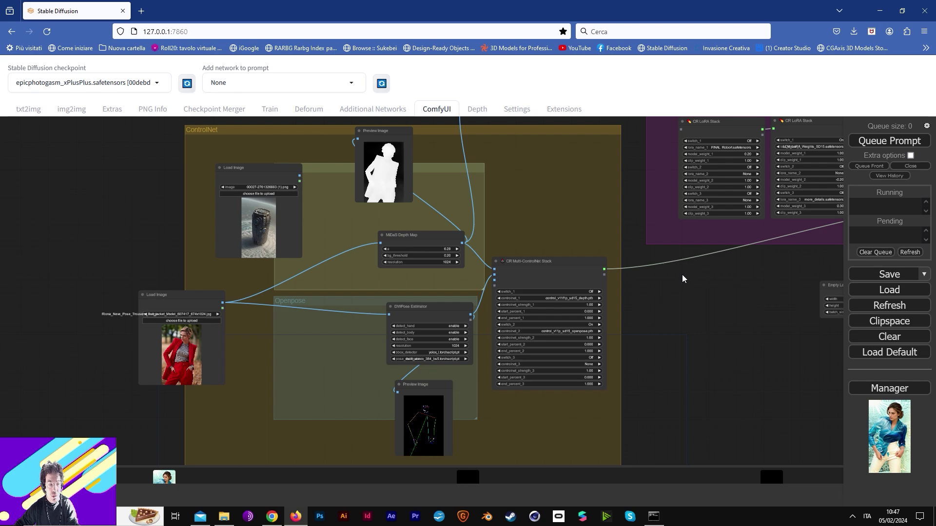
Step: Examine the workflow from the ControlNet group across to the large preview images of the generated model
{"action": "left_click_drag", "start_coordinate": [671, 315], "coordinate": [160, 311]}
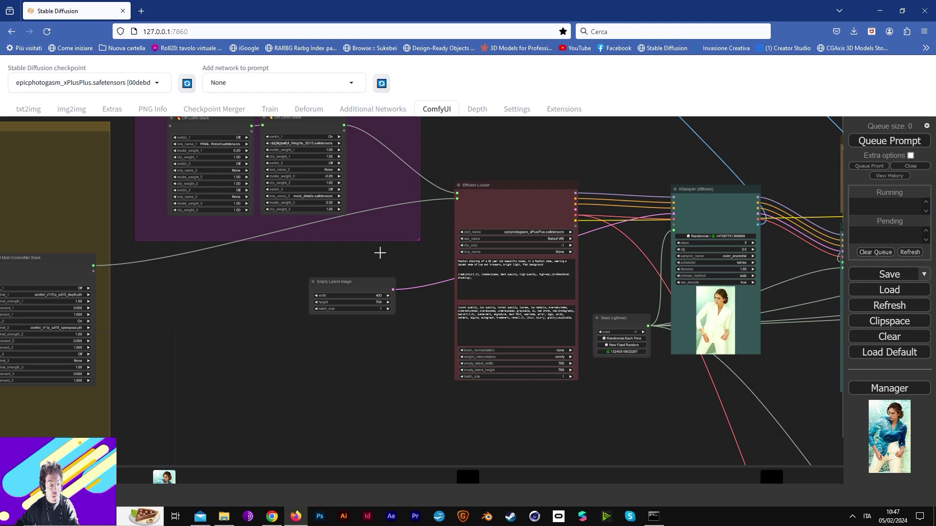
{"action": "scroll", "coordinate": [336, 250], "scroll_direction": "down", "scroll_amount": 4}
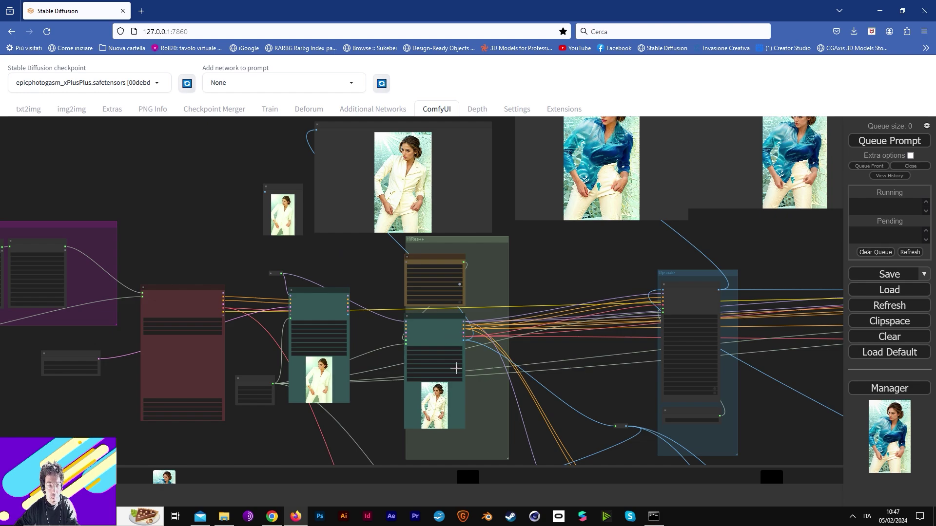
{"action": "scroll", "coordinate": [456, 368], "scroll_direction": "up", "scroll_amount": 6}
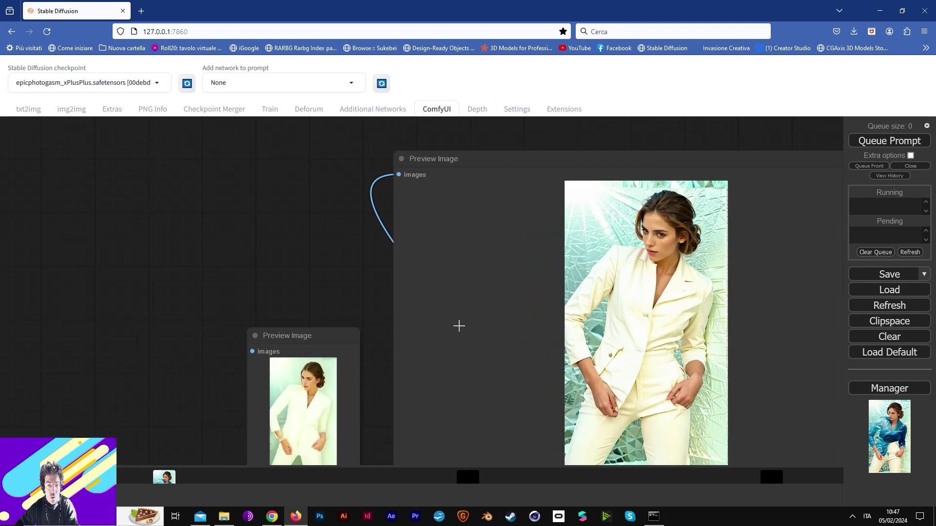
{"action": "left_click_drag", "start_coordinate": [458, 326], "coordinate": [504, 278]}
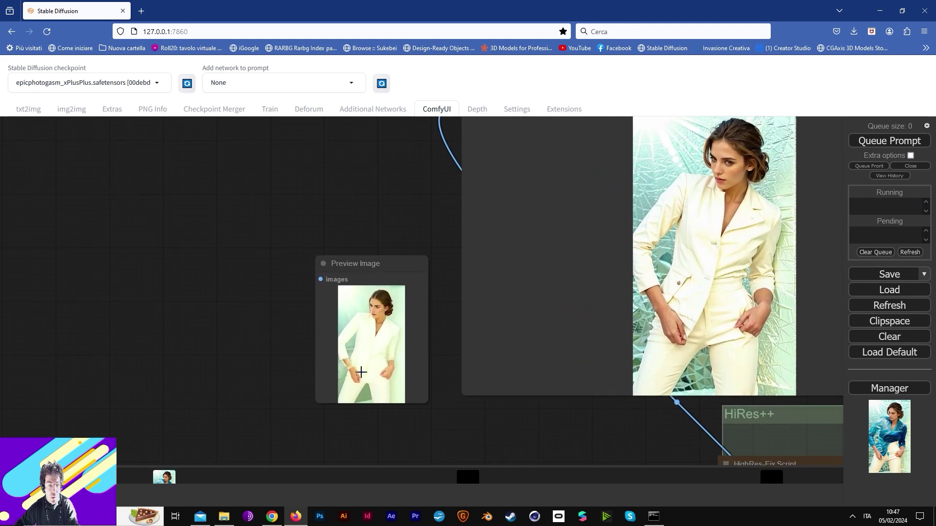
{"action": "left_click_drag", "start_coordinate": [398, 241], "coordinate": [238, 228]}
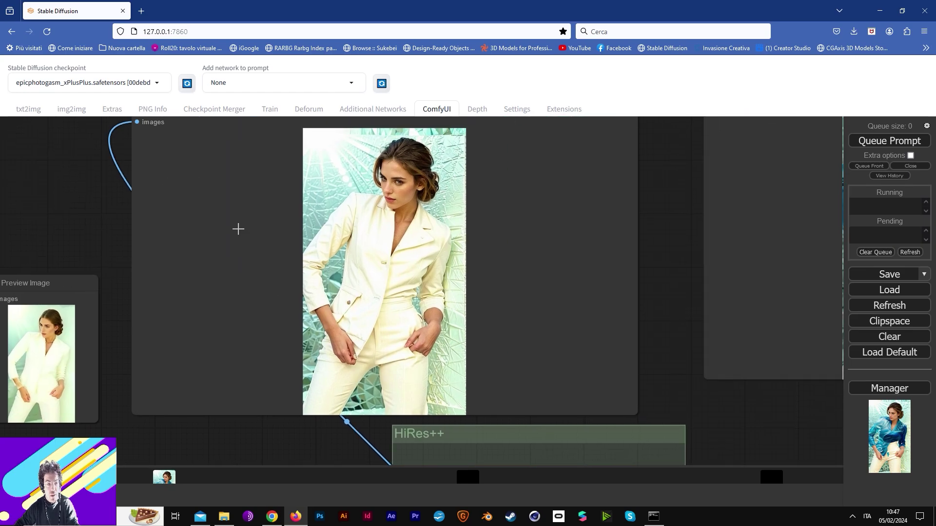
{"action": "scroll", "coordinate": [588, 277], "scroll_direction": "down", "scroll_amount": 5}
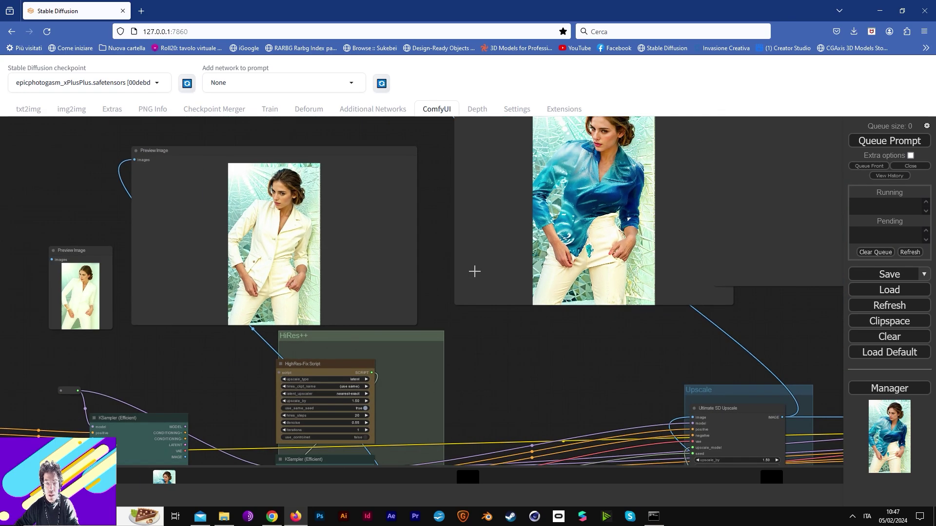
{"action": "left_click_drag", "start_coordinate": [541, 329], "coordinate": [416, 375]}
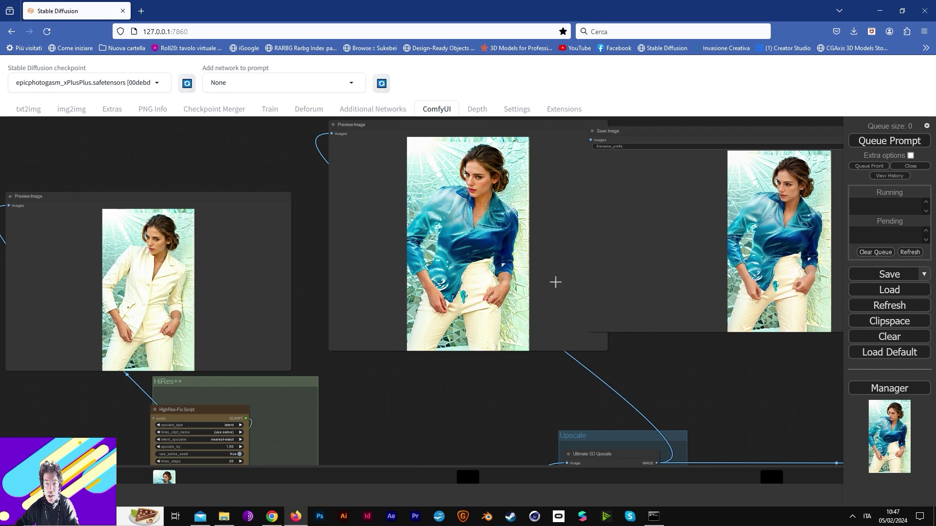
{"action": "left_click_drag", "start_coordinate": [643, 385], "coordinate": [361, 348]}
Step: Examine the IPAdapter nodes with their sea reference image and the bypassed group on the way back to ControlNet
{"action": "left_click_drag", "start_coordinate": [492, 323], "coordinate": [540, 104]}
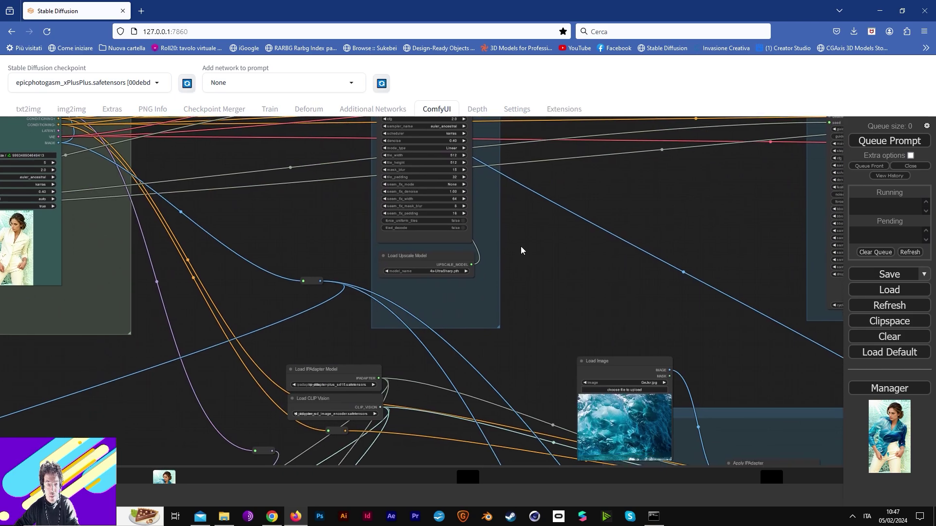
{"action": "left_click_drag", "start_coordinate": [522, 276], "coordinate": [525, 131]}
{"action": "left_click_drag", "start_coordinate": [692, 257], "coordinate": [409, 253]}
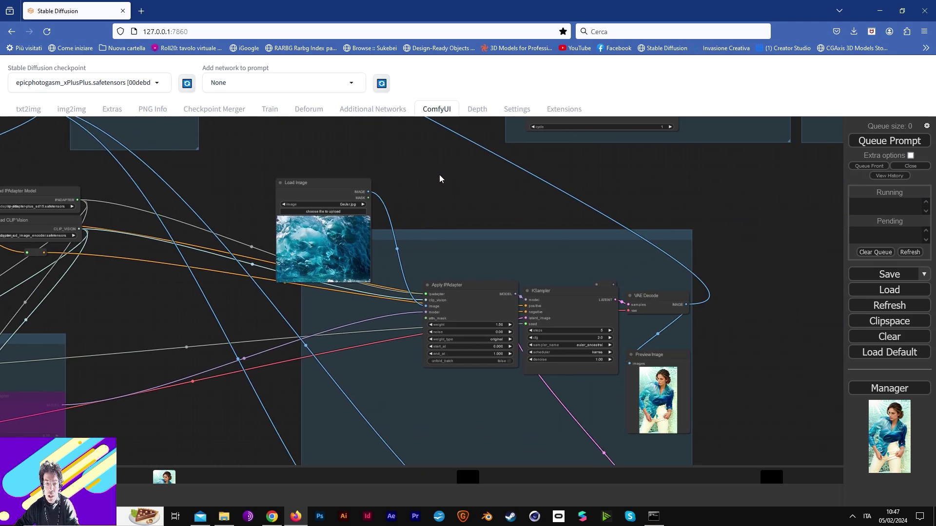
{"action": "left_click_drag", "start_coordinate": [248, 344], "coordinate": [477, 235]}
{"action": "left_click_drag", "start_coordinate": [200, 244], "coordinate": [590, 305]}
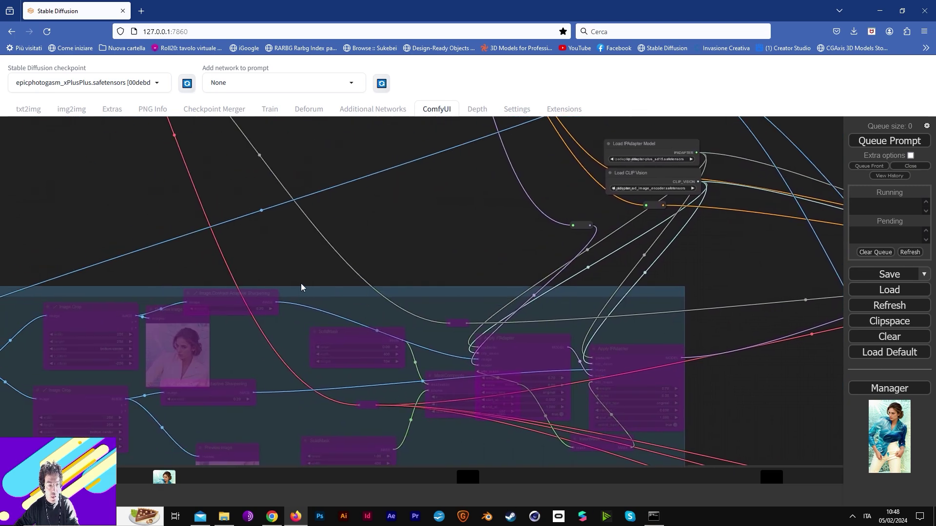
{"action": "left_click_drag", "start_coordinate": [130, 282], "coordinate": [528, 297]}
{"action": "left_click_drag", "start_coordinate": [215, 259], "coordinate": [654, 291]}
{"action": "left_click_drag", "start_coordinate": [334, 278], "coordinate": [767, 420]}
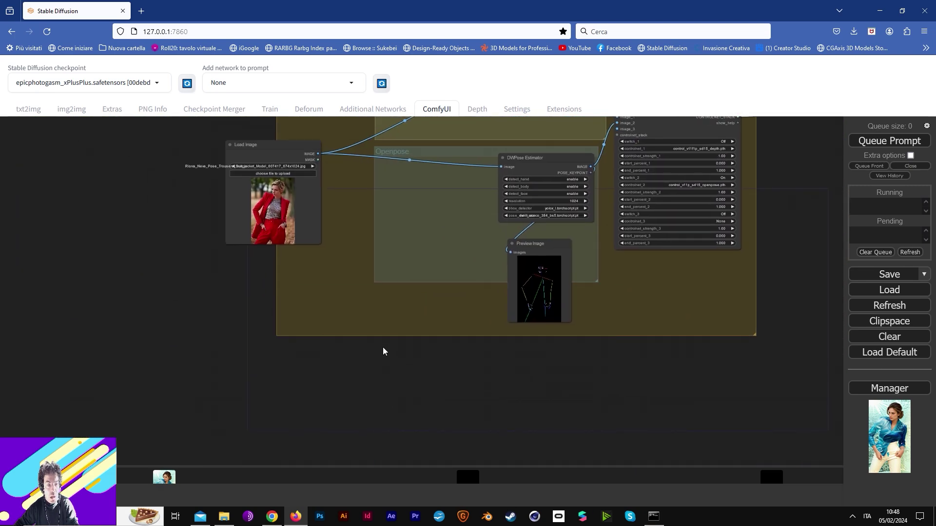
Step: Examine the red-suit reference photo, the DWPose Estimator settings and the pose preview in the Openpose group
{"action": "left_click_drag", "start_coordinate": [382, 348], "coordinate": [341, 417]}
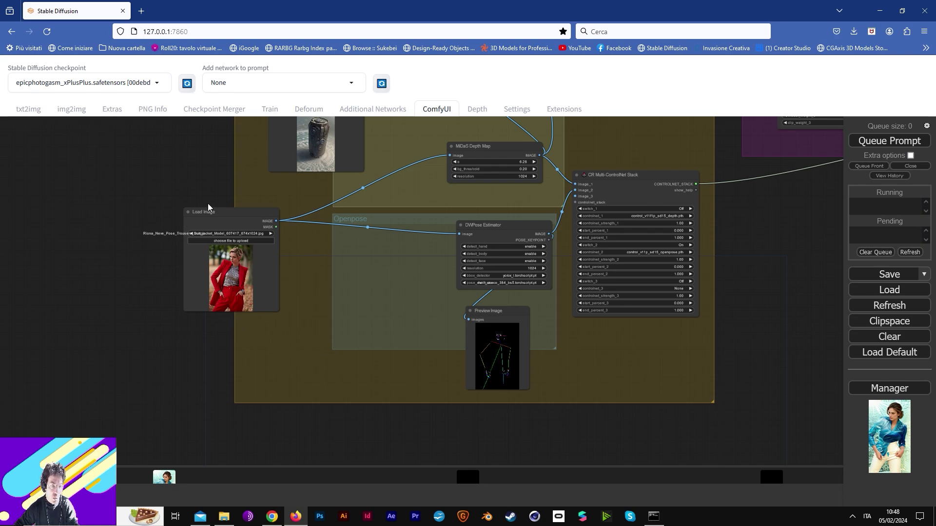
{"action": "scroll", "coordinate": [256, 305], "scroll_direction": "up", "scroll_amount": 8}
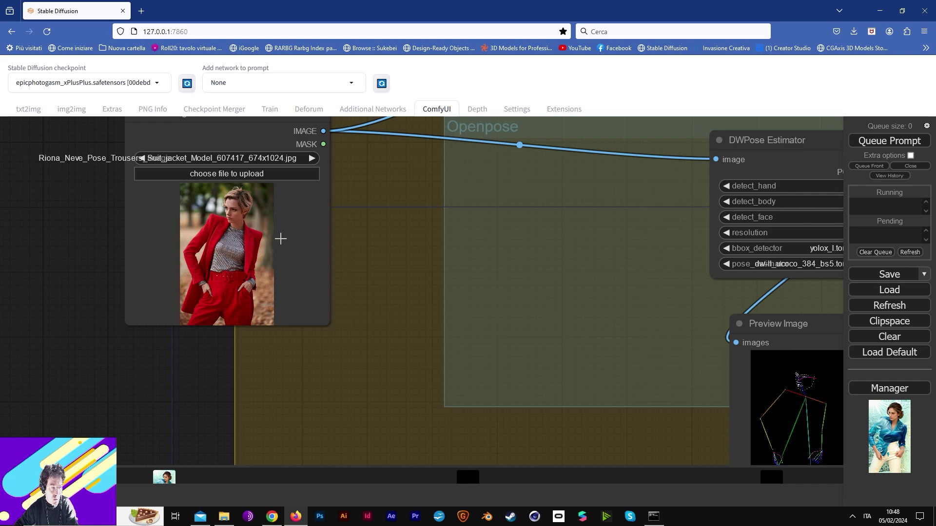
{"action": "left_click_drag", "start_coordinate": [547, 379], "coordinate": [272, 285]}
{"action": "left_click_drag", "start_coordinate": [668, 251], "coordinate": [602, 349]}
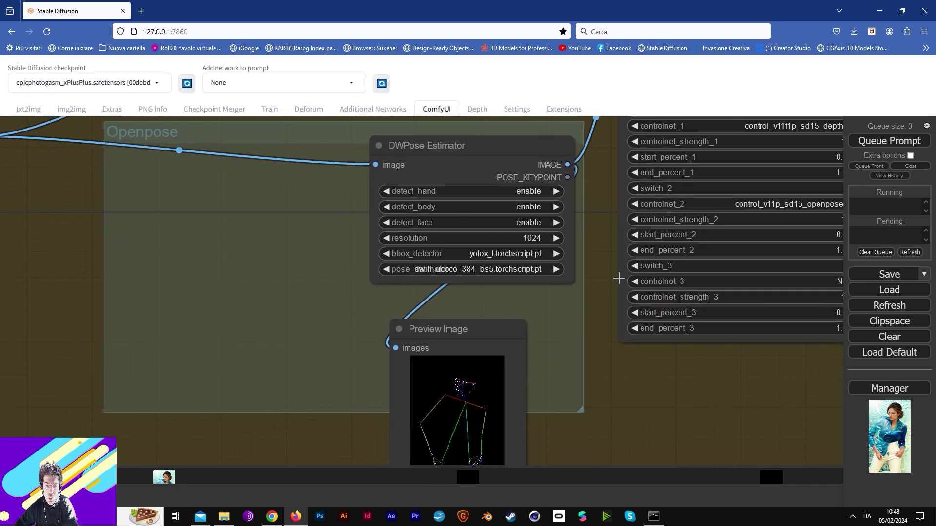
{"action": "left_click_drag", "start_coordinate": [518, 376], "coordinate": [497, 317]}
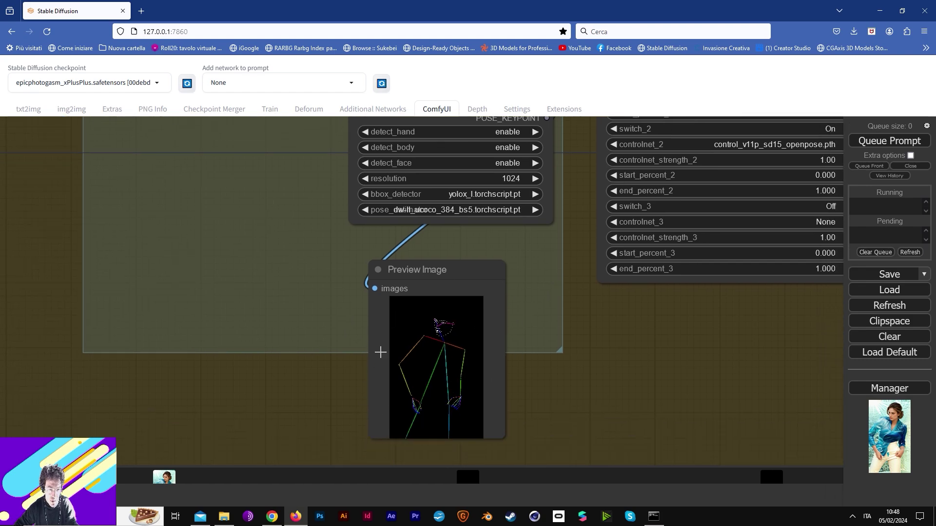
{"action": "scroll", "coordinate": [527, 290], "scroll_direction": "down", "scroll_amount": 2}
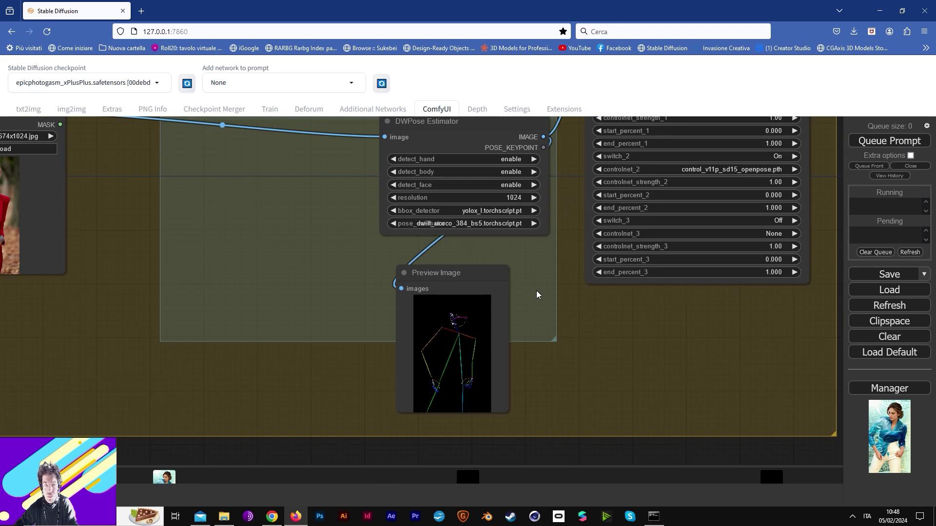
Step: Examine the CR LoRA stacks, the Empty Latent Image node and the Efficient Loader's positive and negative prompts
{"action": "scroll", "coordinate": [536, 290], "scroll_direction": "down", "scroll_amount": 10}
{"action": "left_click_drag", "start_coordinate": [672, 293], "coordinate": [455, 305]}
{"action": "scroll", "coordinate": [517, 249], "scroll_direction": "up", "scroll_amount": 4}
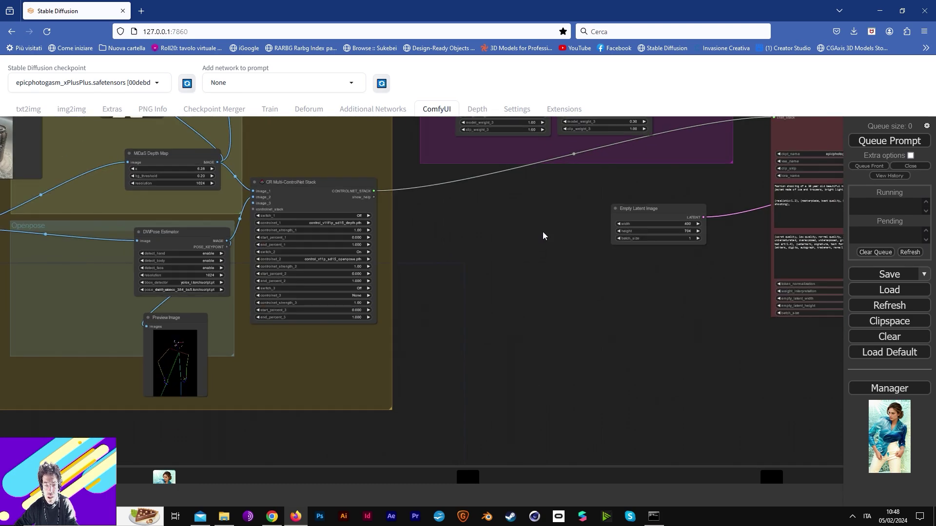
{"action": "left_click_drag", "start_coordinate": [571, 202], "coordinate": [365, 313]}
{"action": "scroll", "coordinate": [395, 275], "scroll_direction": "up", "scroll_amount": 1}
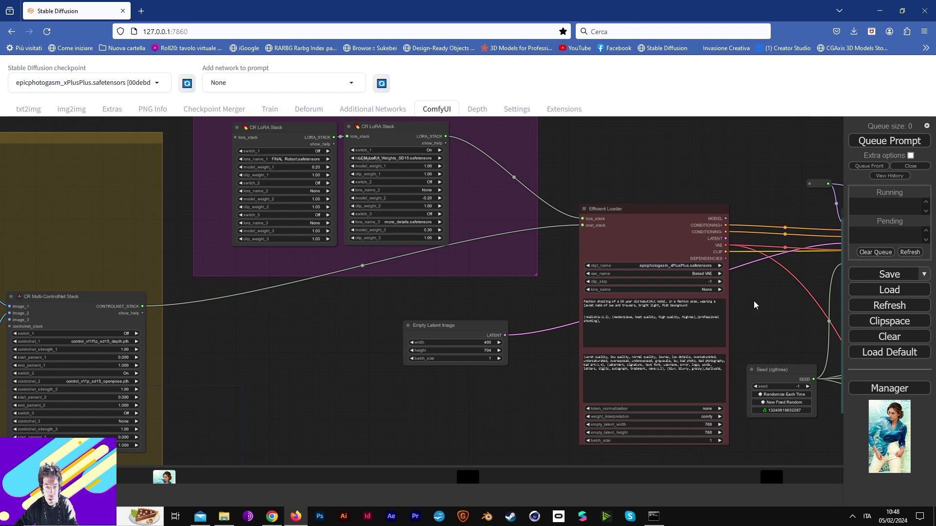
{"action": "left_click_drag", "start_coordinate": [754, 305], "coordinate": [593, 289]}
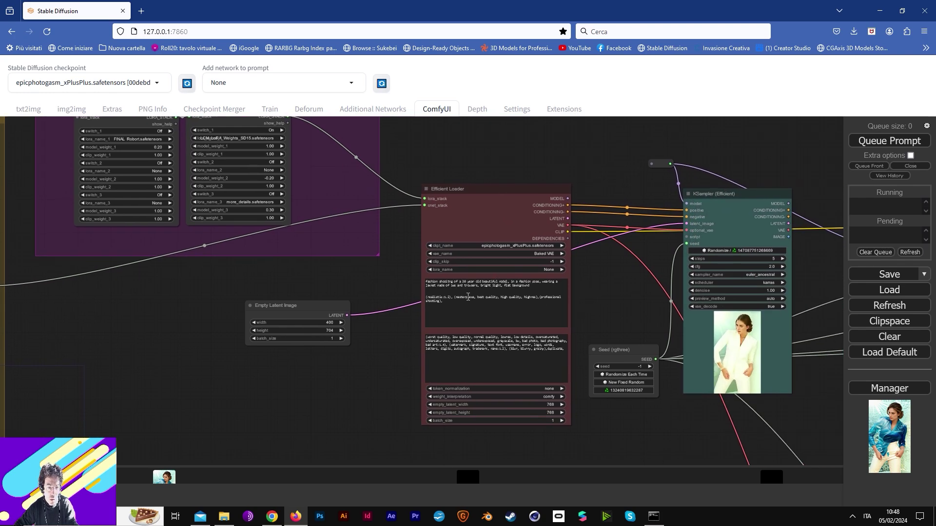
{"action": "scroll", "coordinate": [565, 277], "scroll_direction": "up", "scroll_amount": 1}
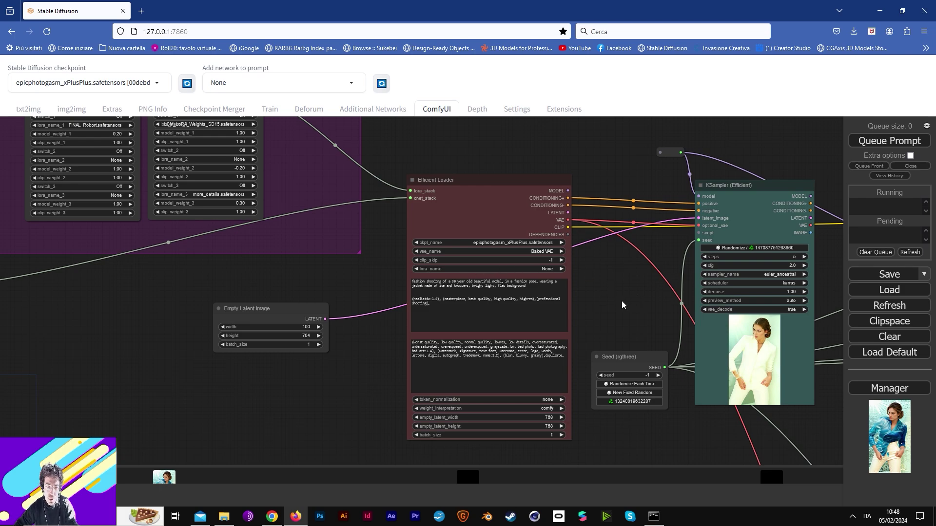
Step: Examine the first KSampler's settings and image alongside the Seed node and the Efficient Loader's prompts
{"action": "left_click_drag", "start_coordinate": [621, 303], "coordinate": [365, 260]}
{"action": "scroll", "coordinate": [460, 284], "scroll_direction": "up", "scroll_amount": 5}
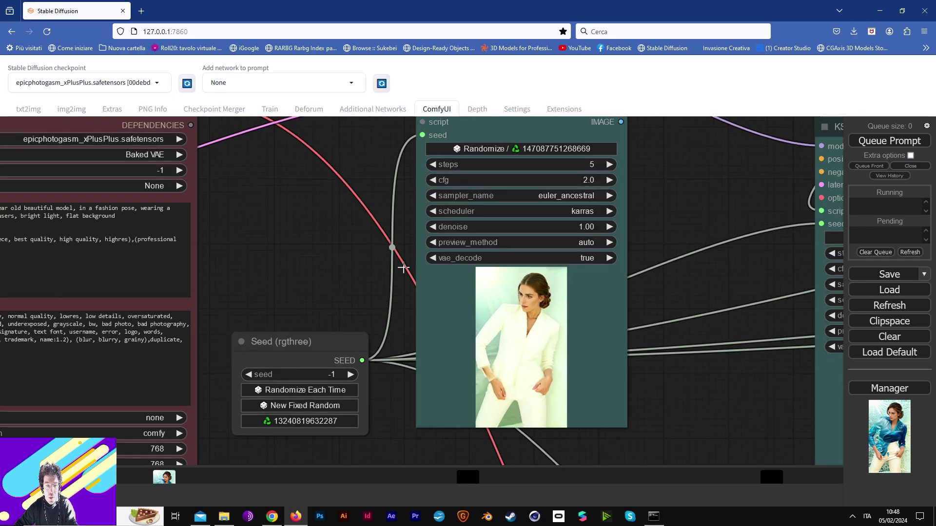
{"action": "scroll", "coordinate": [360, 229], "scroll_direction": "down", "scroll_amount": 6}
{"action": "left_click_drag", "start_coordinate": [455, 222], "coordinate": [464, 249]}
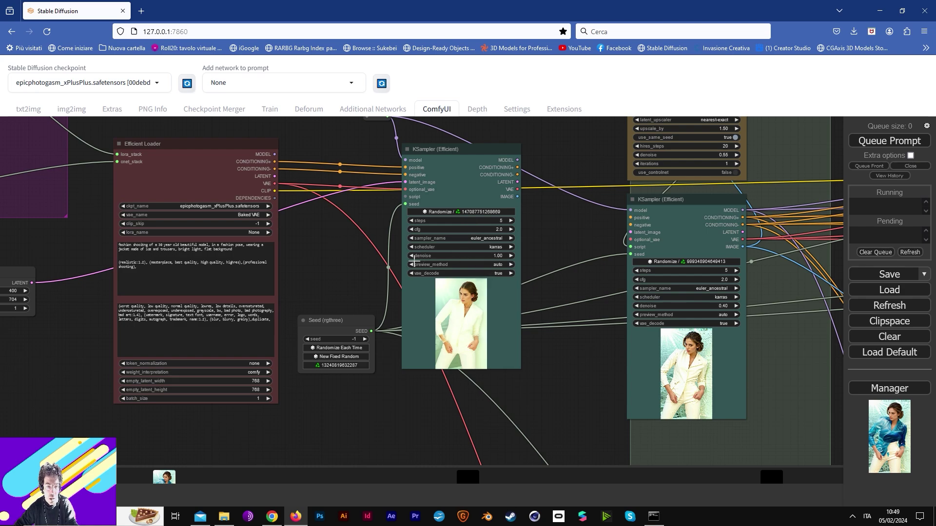
{"action": "scroll", "coordinate": [503, 264], "scroll_direction": "up", "scroll_amount": 4}
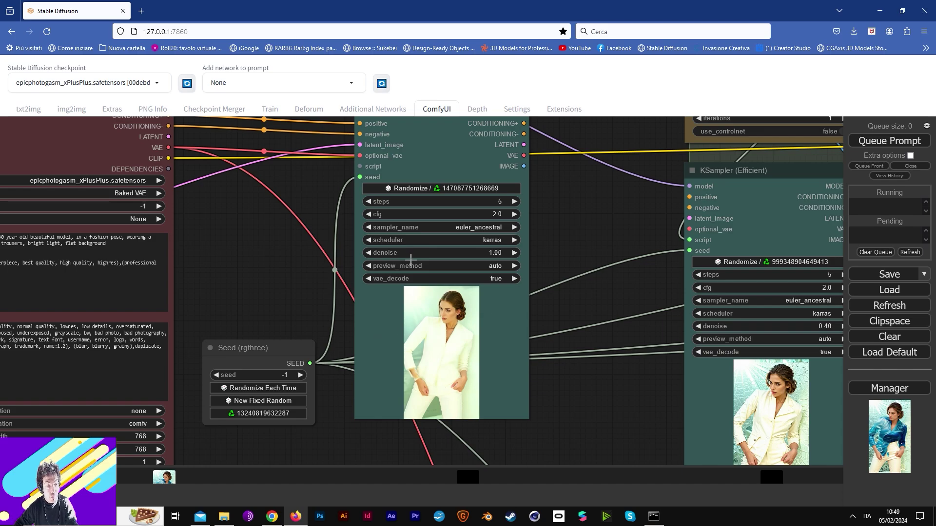
{"action": "left_click_drag", "start_coordinate": [340, 244], "coordinate": [559, 244]}
{"action": "scroll", "coordinate": [416, 277], "scroll_direction": "up", "scroll_amount": 3}
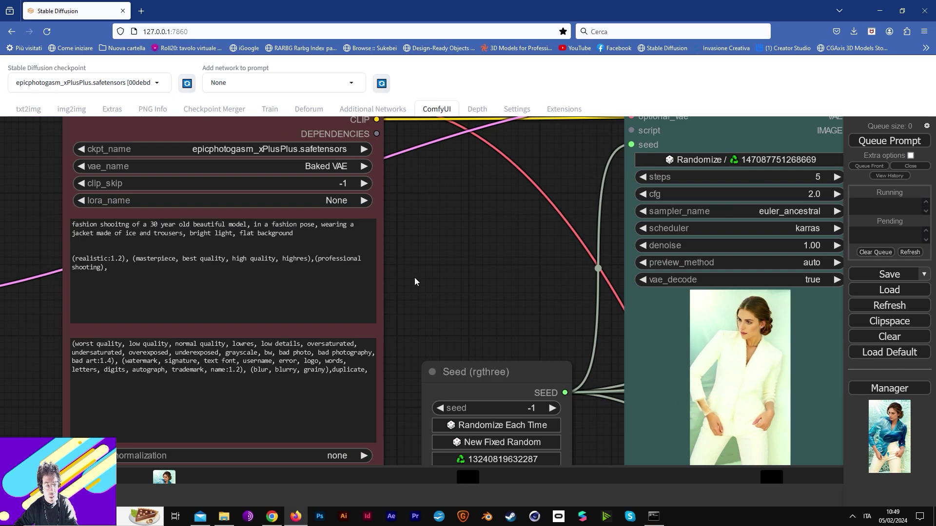
Step: Place the pose Preview Image node beside the first KSampler to compare poses, and return it to the ControlNet group
{"action": "scroll", "coordinate": [415, 282], "scroll_direction": "down", "scroll_amount": 5}
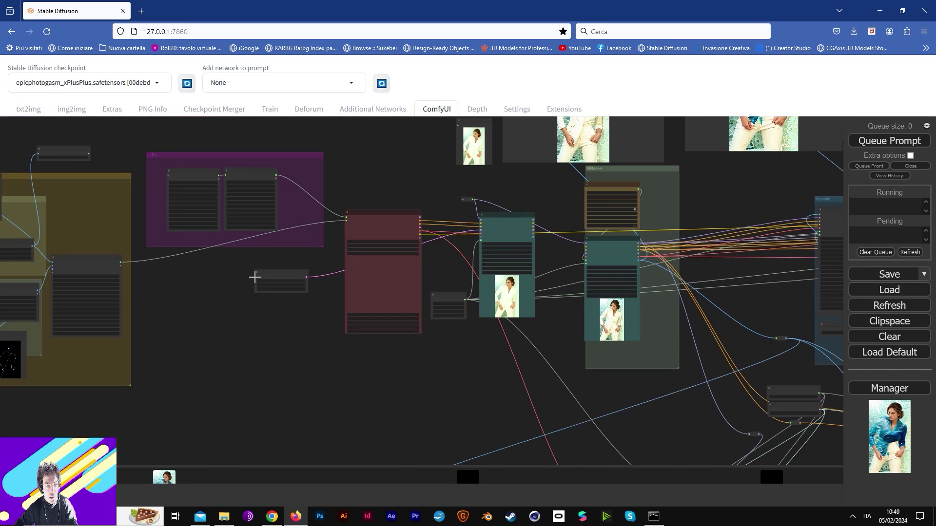
{"action": "left_click_drag", "start_coordinate": [17, 334], "coordinate": [458, 277]}
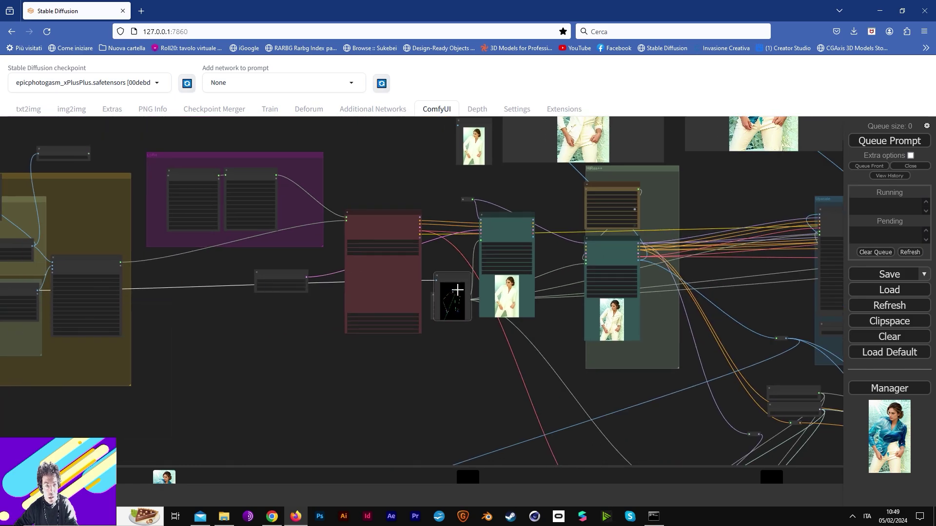
{"action": "scroll", "coordinate": [456, 290], "scroll_direction": "up", "scroll_amount": 3}
{"action": "scroll", "coordinate": [496, 297], "scroll_direction": "up", "scroll_amount": 4}
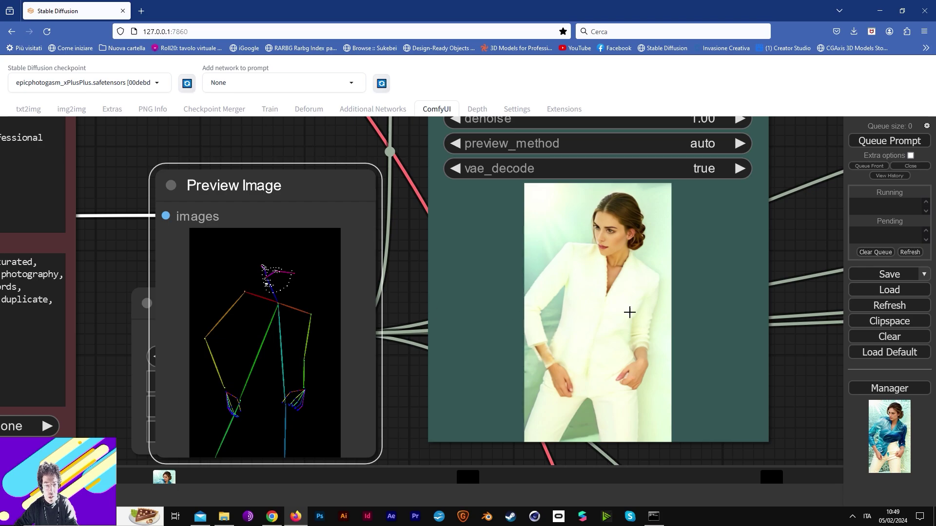
{"action": "scroll", "coordinate": [398, 289], "scroll_direction": "down", "scroll_amount": 5}
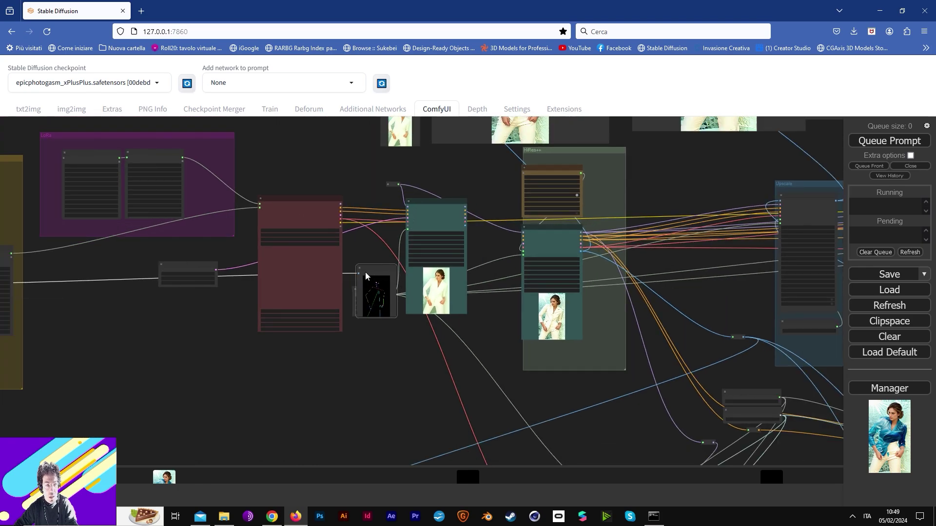
{"action": "left_click_drag", "start_coordinate": [371, 273], "coordinate": [5, 323]}
Step: Check the HighRes-Fix Script and second KSampler settings, and compare the small first-pass preview with the larger HiRes preview
{"action": "scroll", "coordinate": [305, 307], "scroll_direction": "up", "scroll_amount": 5}
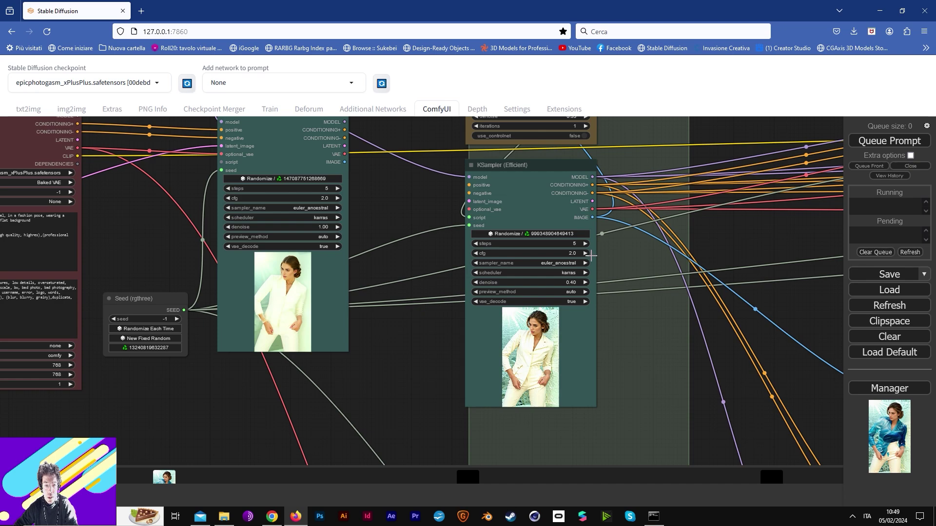
{"action": "left_click_drag", "start_coordinate": [612, 249], "coordinate": [612, 340]}
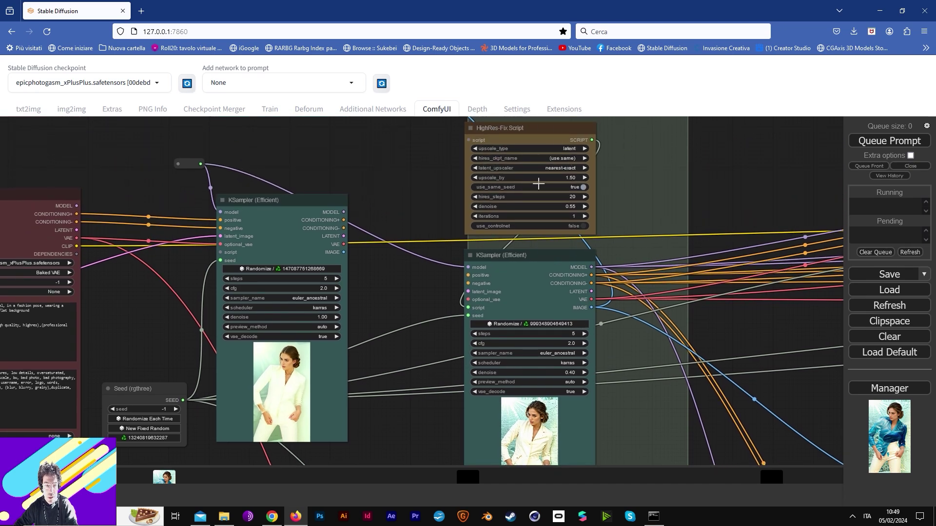
{"action": "left_click_drag", "start_coordinate": [662, 163], "coordinate": [676, 355]}
{"action": "left_click_drag", "start_coordinate": [267, 273], "coordinate": [373, 249]}
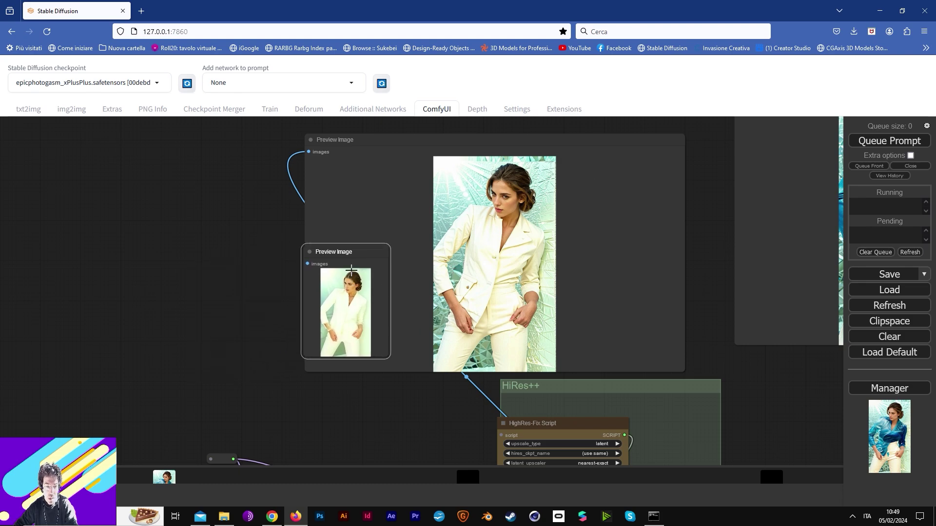
{"action": "left_click_drag", "start_coordinate": [360, 251], "coordinate": [279, 263]}
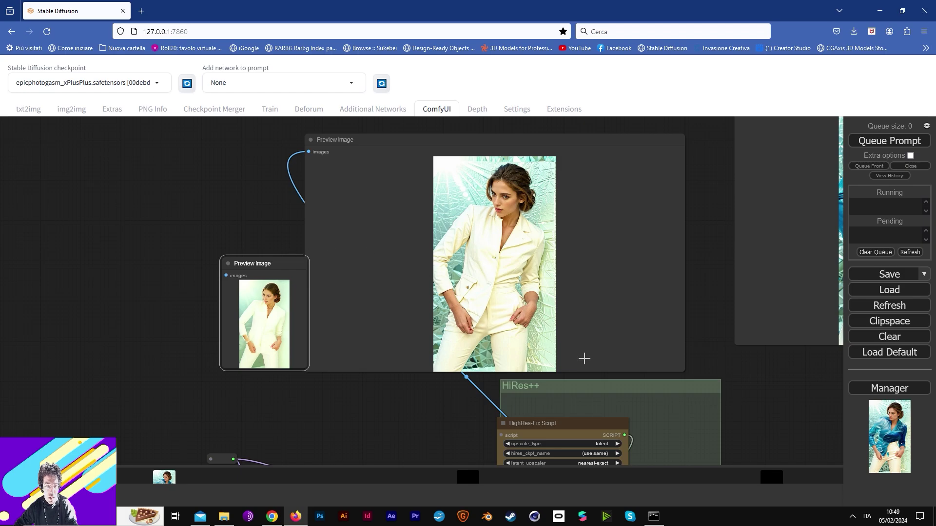
Step: Examine the SegAll group's GroundingDino segmentation nodes, jacket prompt, mask and inpainting preview images
{"action": "left_click_drag", "start_coordinate": [675, 377], "coordinate": [300, 254]}
{"action": "scroll", "coordinate": [423, 338], "scroll_direction": "down", "scroll_amount": 8}
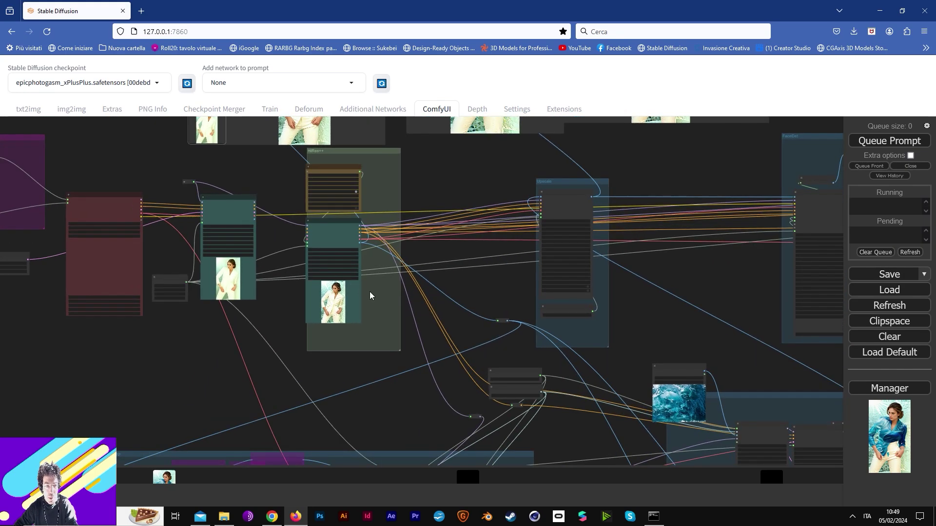
{"action": "scroll", "coordinate": [369, 293], "scroll_direction": "up", "scroll_amount": 5}
{"action": "left_click_drag", "start_coordinate": [432, 310], "coordinate": [412, 232]}
{"action": "left_click_drag", "start_coordinate": [524, 332], "coordinate": [206, 201]}
{"action": "left_click_drag", "start_coordinate": [428, 323], "coordinate": [333, 284]}
{"action": "left_click_drag", "start_coordinate": [403, 431], "coordinate": [288, 197]}
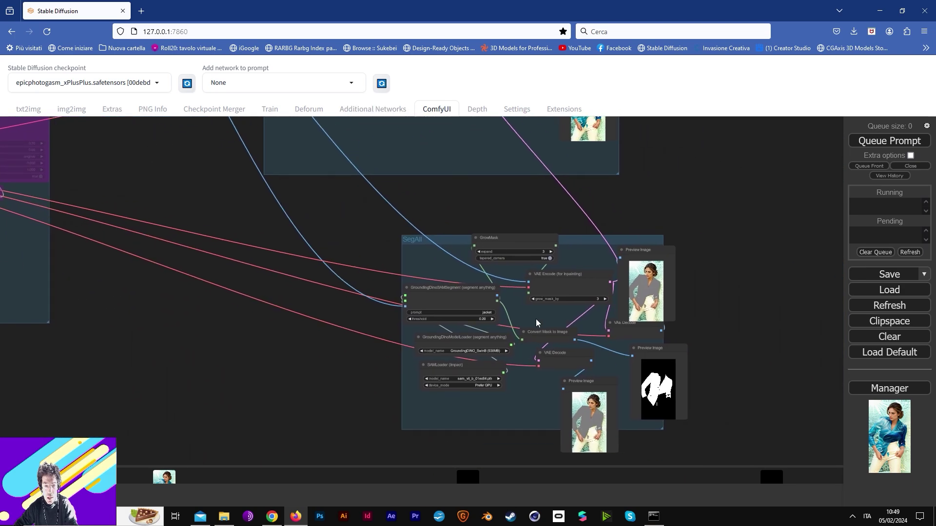
{"action": "scroll", "coordinate": [483, 273], "scroll_direction": "up", "scroll_amount": 4}
{"action": "scroll", "coordinate": [483, 270], "scroll_direction": "up", "scroll_amount": 2}
{"action": "left_click_drag", "start_coordinate": [504, 205], "coordinate": [499, 264]}
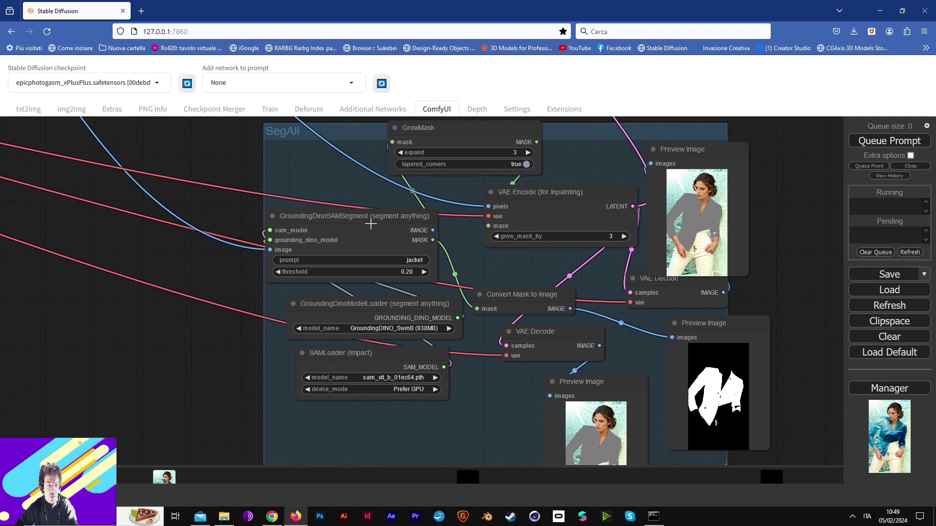
Step: Align the GroundingDinoModelLoader and SAMLoader nodes beneath the GroundingDinoSAMSegment node in the SegAll group
{"action": "left_click_drag", "start_coordinate": [336, 304], "coordinate": [314, 299]}
{"action": "left_click_drag", "start_coordinate": [374, 359], "coordinate": [355, 357]}
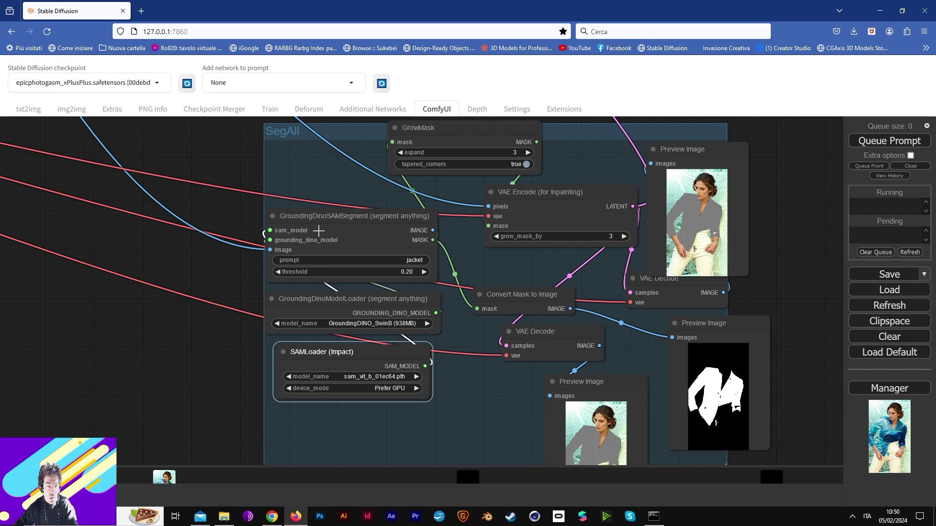
{"action": "left_click_drag", "start_coordinate": [321, 232], "coordinate": [322, 231]}
Step: Delete the small stray reroute node above the KSampler in the IPA group
{"action": "left_click_drag", "start_coordinate": [496, 255], "coordinate": [447, 200]}
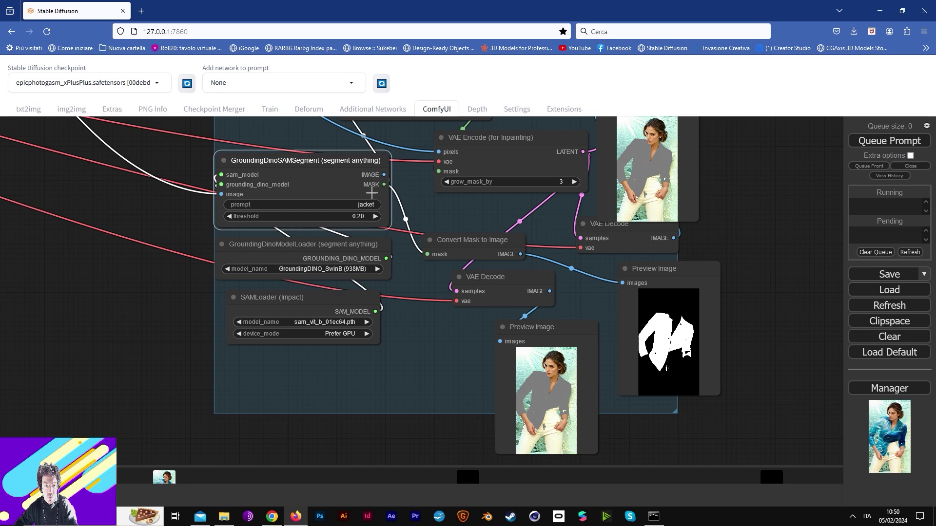
{"action": "left_click_drag", "start_coordinate": [723, 234], "coordinate": [727, 361]}
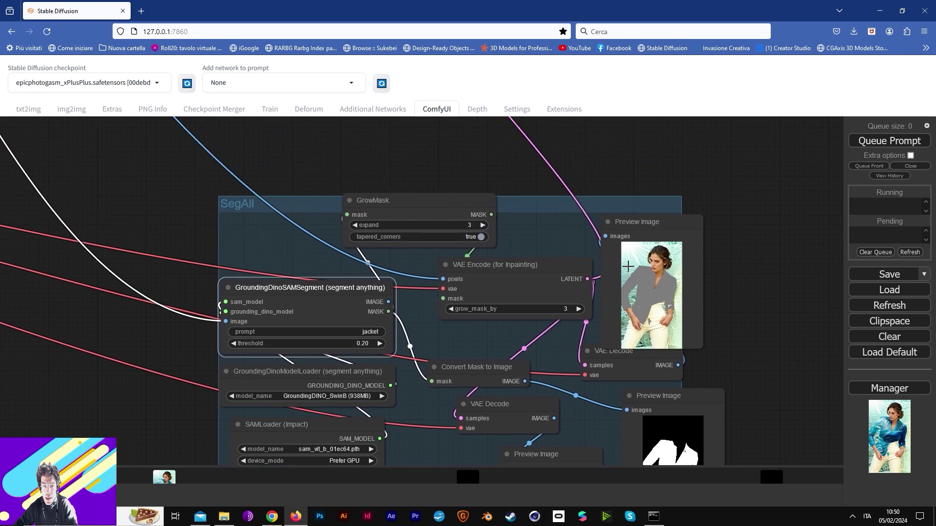
{"action": "left_click_drag", "start_coordinate": [544, 176], "coordinate": [623, 336]}
{"action": "scroll", "coordinate": [571, 300], "scroll_direction": "down", "scroll_amount": 2}
{"action": "left_click_drag", "start_coordinate": [503, 250], "coordinate": [582, 364]}
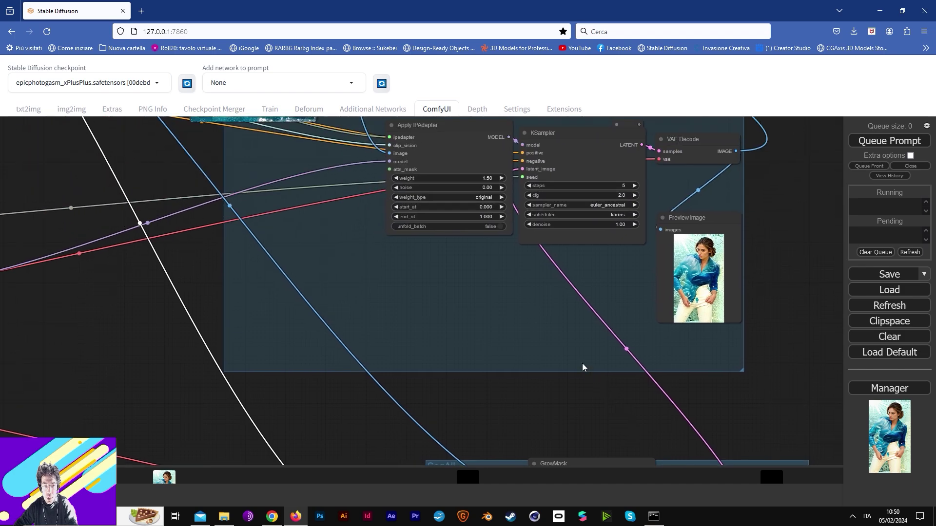
{"action": "left_click_drag", "start_coordinate": [591, 252], "coordinate": [560, 320]}
{"action": "scroll", "coordinate": [438, 249], "scroll_direction": "up", "scroll_amount": 1}
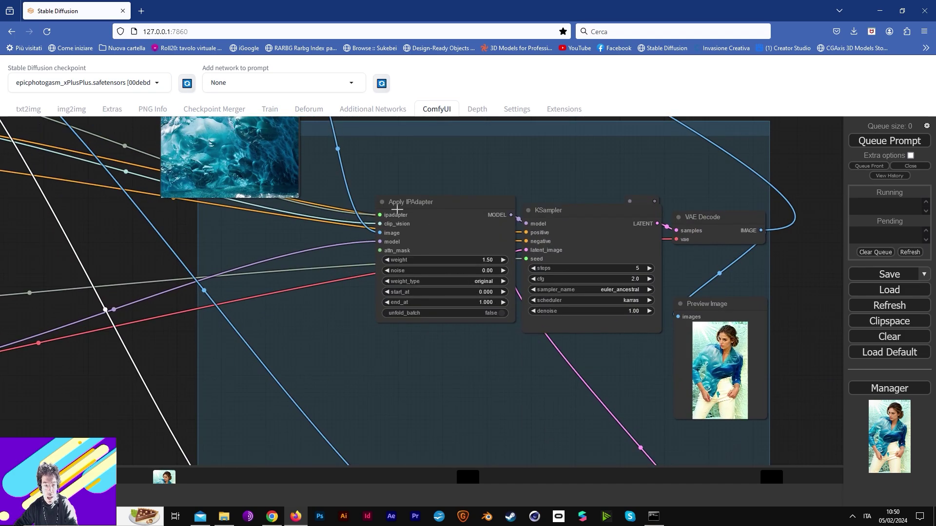
{"action": "left_click_drag", "start_coordinate": [416, 185], "coordinate": [476, 231]}
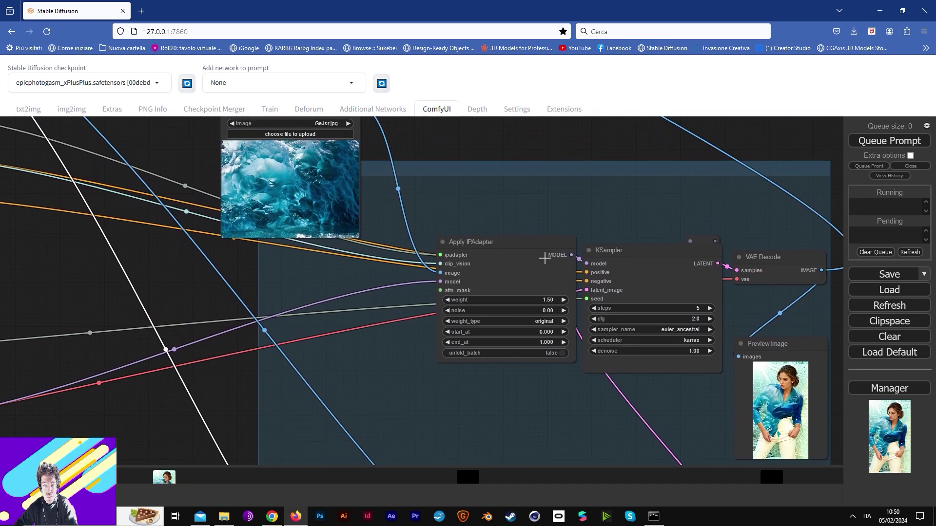
{"action": "left_click_drag", "start_coordinate": [685, 207], "coordinate": [686, 209]}
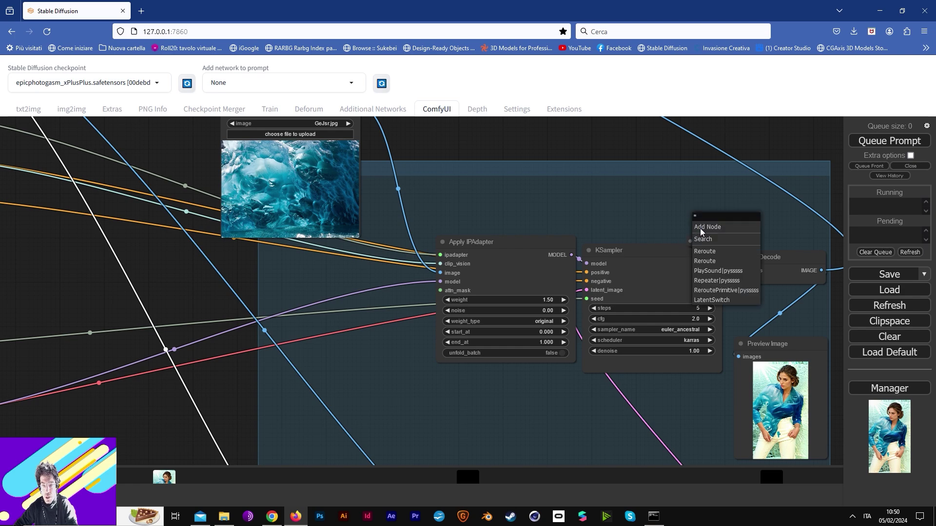
{"action": "left_click", "coordinate": [704, 238]}
{"action": "key", "text": "Delete"}
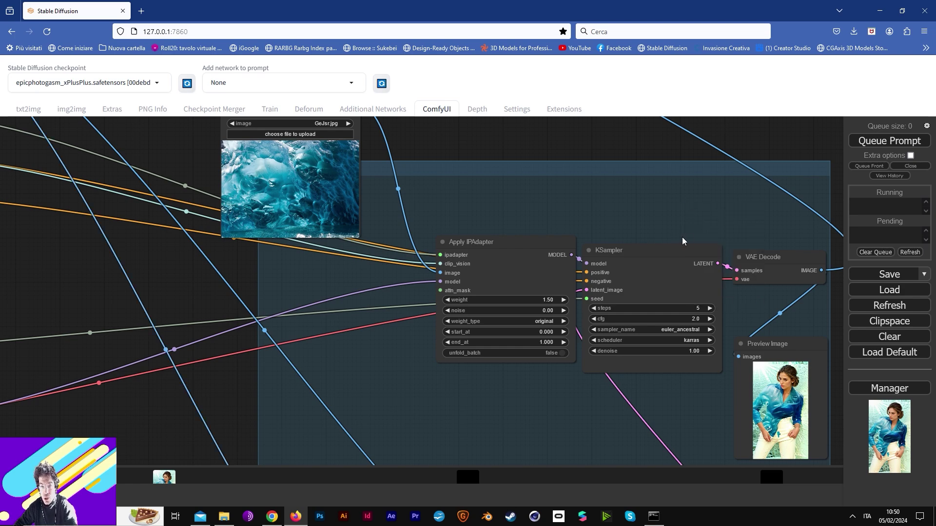
Step: Place the ocean-texture Load Image node and the masked-jacket Preview Image next to the IPA result preview to compare them
{"action": "left_click_drag", "start_coordinate": [225, 132], "coordinate": [285, 198]}
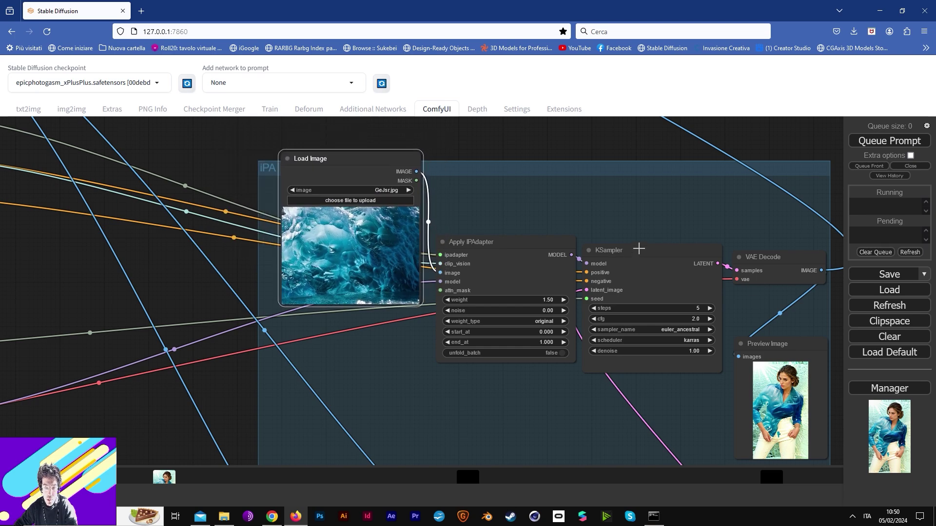
{"action": "left_click_drag", "start_coordinate": [630, 253], "coordinate": [399, 166]}
{"action": "scroll", "coordinate": [562, 328], "scroll_direction": "up", "scroll_amount": 2}
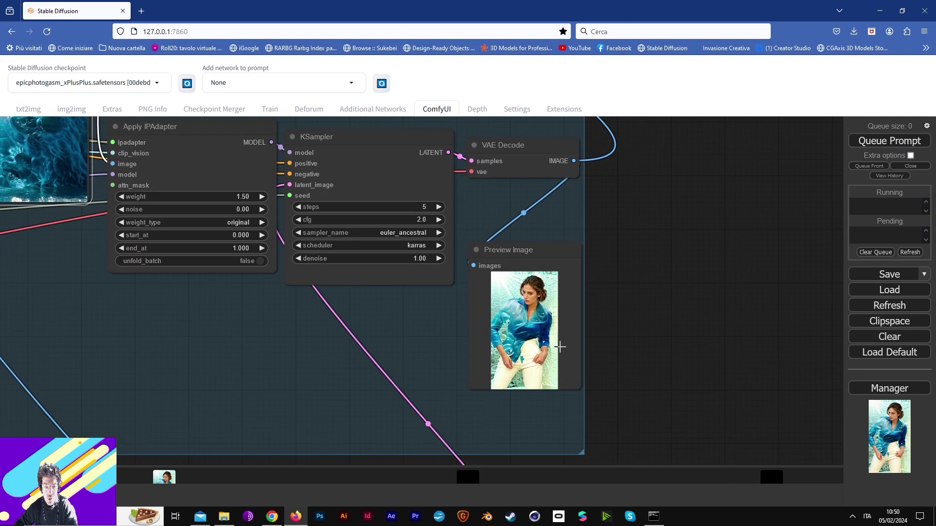
{"action": "left_click_drag", "start_coordinate": [500, 462], "coordinate": [515, 331]}
{"action": "scroll", "coordinate": [515, 331], "scroll_direction": "up", "scroll_amount": 1}
{"action": "scroll", "coordinate": [515, 332], "scroll_direction": "down", "scroll_amount": 9}
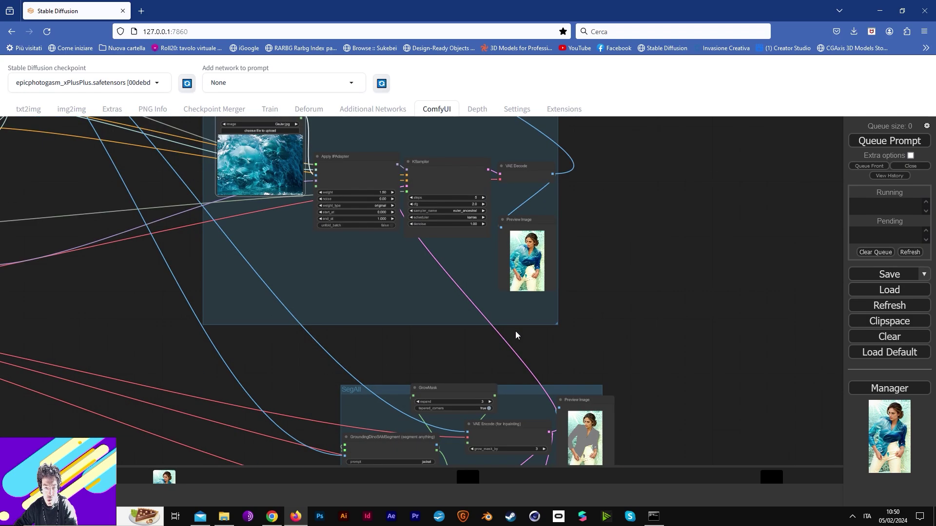
{"action": "left_click_drag", "start_coordinate": [570, 384], "coordinate": [381, 223]}
{"action": "left_click_drag", "start_coordinate": [285, 132], "coordinate": [404, 260]}
{"action": "scroll", "coordinate": [444, 286], "scroll_direction": "up", "scroll_amount": 5}
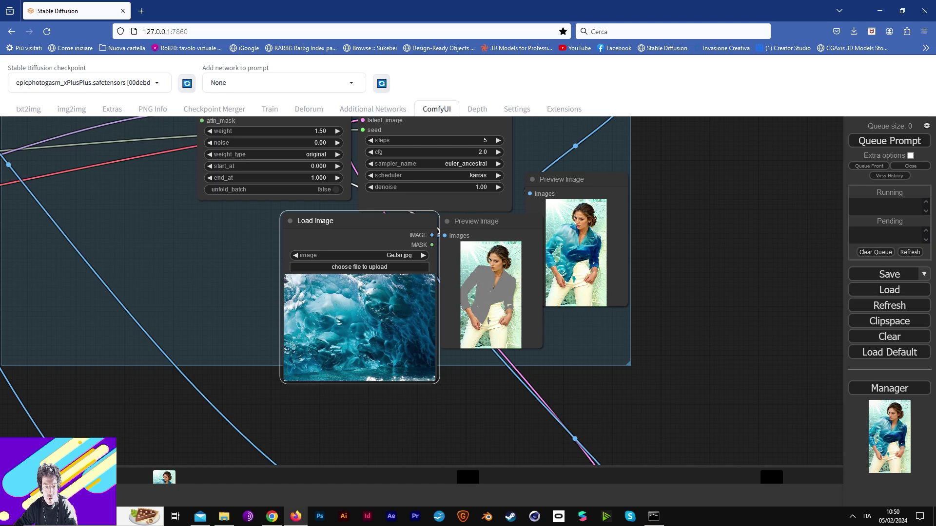
Step: Position the Load Image node inside the IPA group beside Apply IPAdapter, and return the masked-jacket preview to the SegAll group
{"action": "left_click_drag", "start_coordinate": [397, 220], "coordinate": [140, 154]}
{"action": "left_click_drag", "start_coordinate": [507, 221], "coordinate": [669, 408]}
{"action": "scroll", "coordinate": [645, 330], "scroll_direction": "down", "scroll_amount": 7}
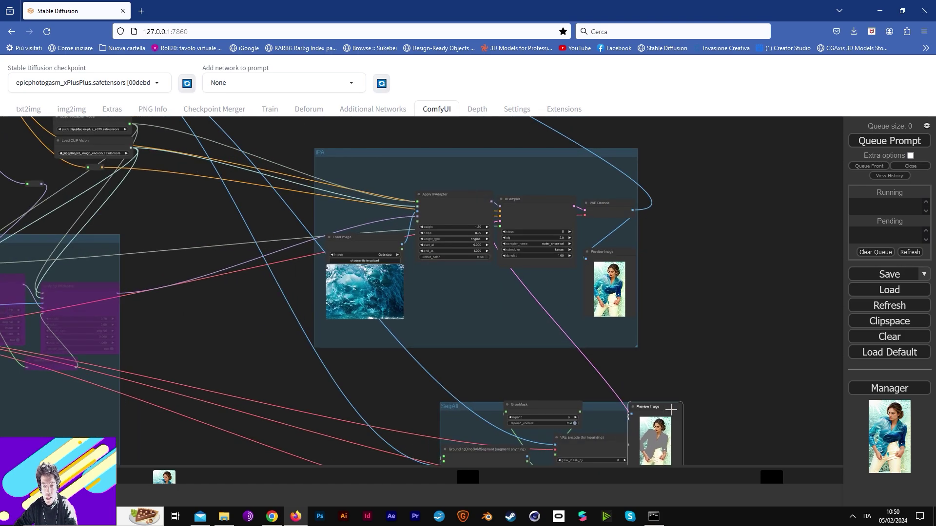
Step: Examine the Ultimate SD Upscale settings in the Upscale group and the large preview images above it
{"action": "left_click_drag", "start_coordinate": [659, 291], "coordinate": [682, 414]}
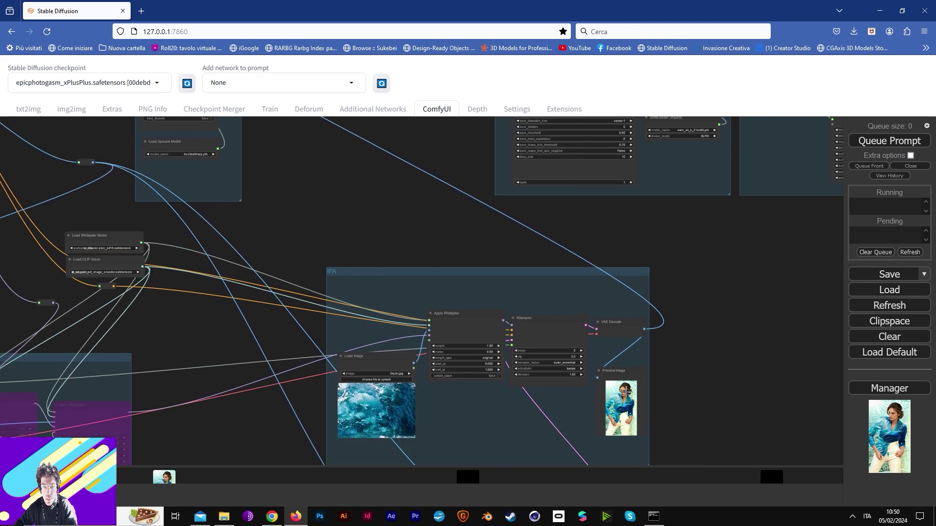
{"action": "left_click_drag", "start_coordinate": [522, 256], "coordinate": [538, 271]}
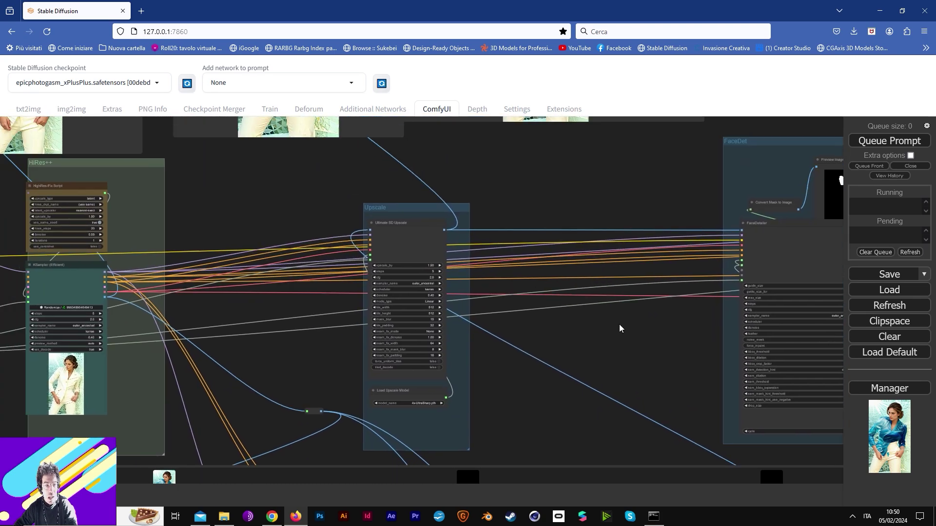
{"action": "scroll", "coordinate": [461, 271], "scroll_direction": "up", "scroll_amount": 5}
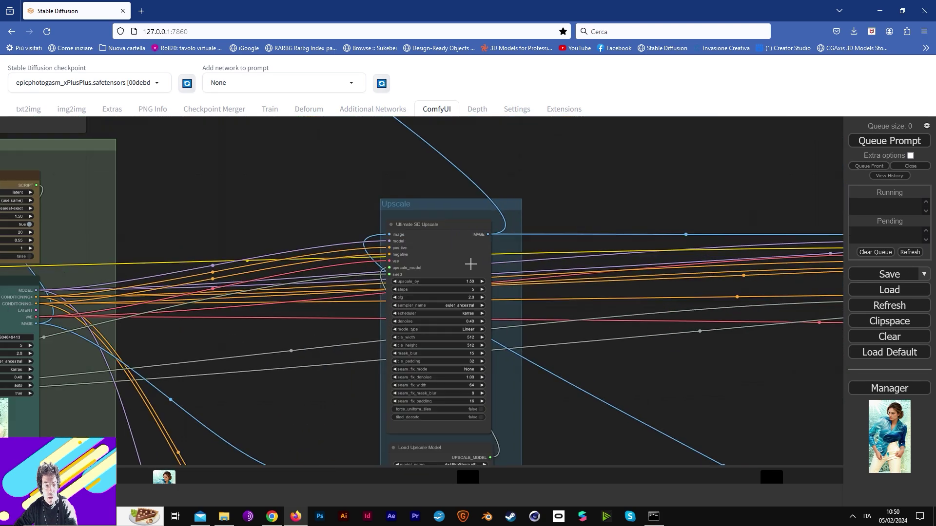
{"action": "left_click_drag", "start_coordinate": [461, 186], "coordinate": [519, 346]}
{"action": "left_click_drag", "start_coordinate": [475, 268], "coordinate": [527, 414]}
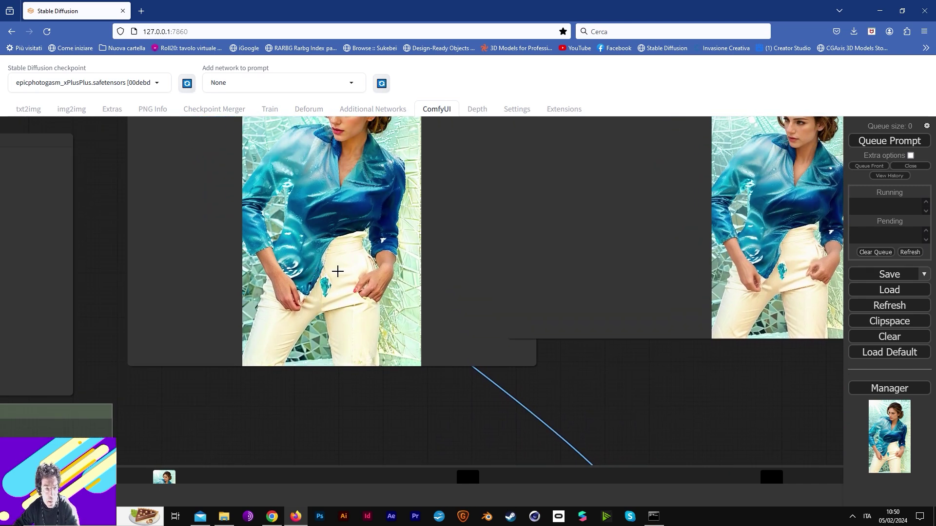
{"action": "scroll", "coordinate": [335, 271], "scroll_direction": "down", "scroll_amount": 1}
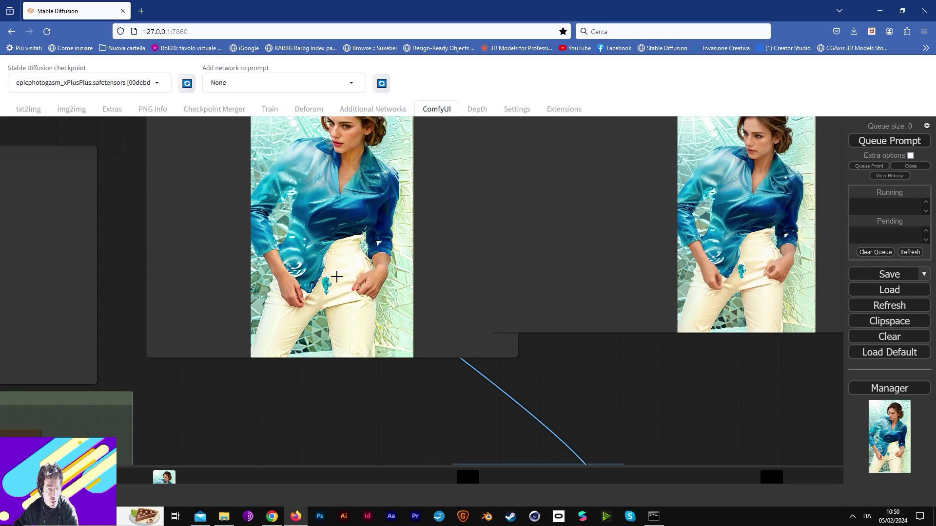
{"action": "left_click_drag", "start_coordinate": [319, 222], "coordinate": [220, 268]}
{"action": "left_click_drag", "start_coordinate": [424, 346], "coordinate": [403, 241]}
{"action": "scroll", "coordinate": [313, 266], "scroll_direction": "down", "scroll_amount": 10}
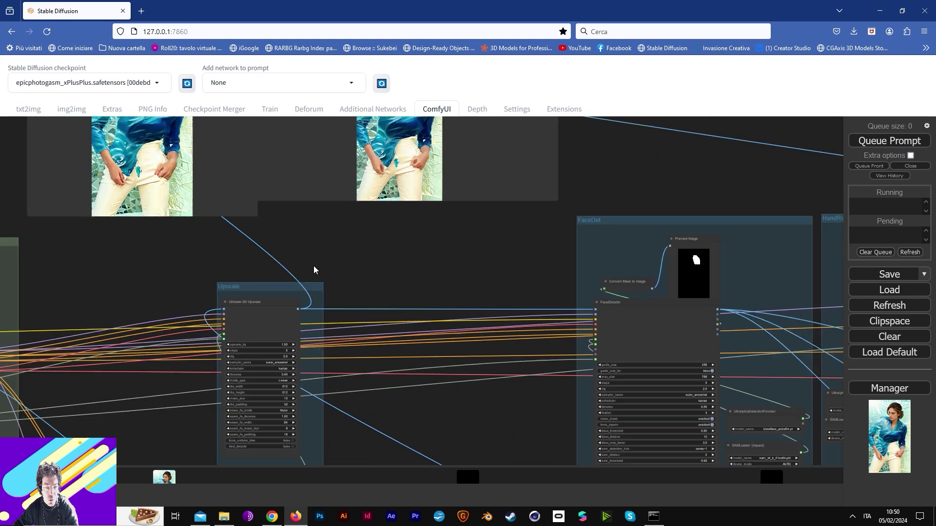
Step: Examine the FaceDetailer node and face mask in the FaceDet group, and the detector and ControlNet nodes in the HandRefiner group
{"action": "scroll", "coordinate": [439, 287], "scroll_direction": "up", "scroll_amount": 5}
{"action": "left_click_drag", "start_coordinate": [455, 289], "coordinate": [315, 252]}
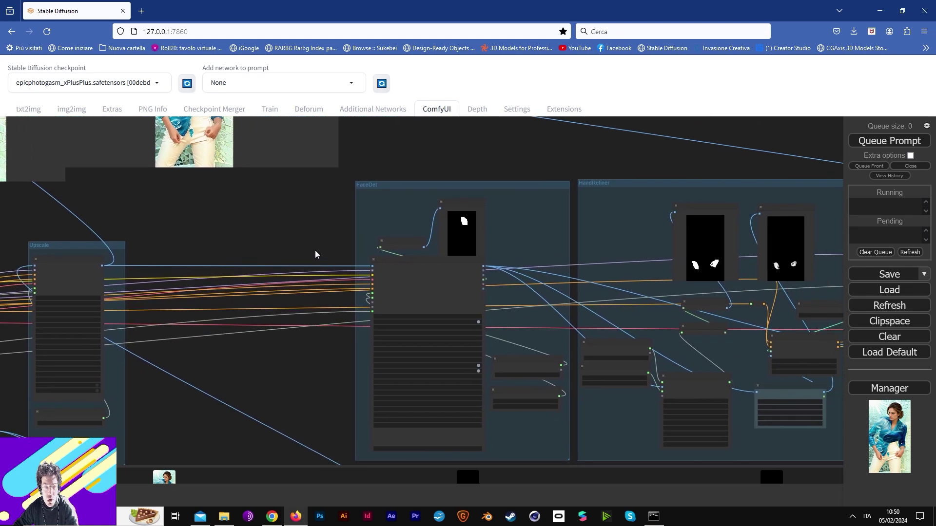
{"action": "scroll", "coordinate": [373, 222], "scroll_direction": "up", "scroll_amount": 3}
{"action": "left_click_drag", "start_coordinate": [514, 315], "coordinate": [440, 265]}
{"action": "left_click_drag", "start_coordinate": [595, 271], "coordinate": [349, 317]}
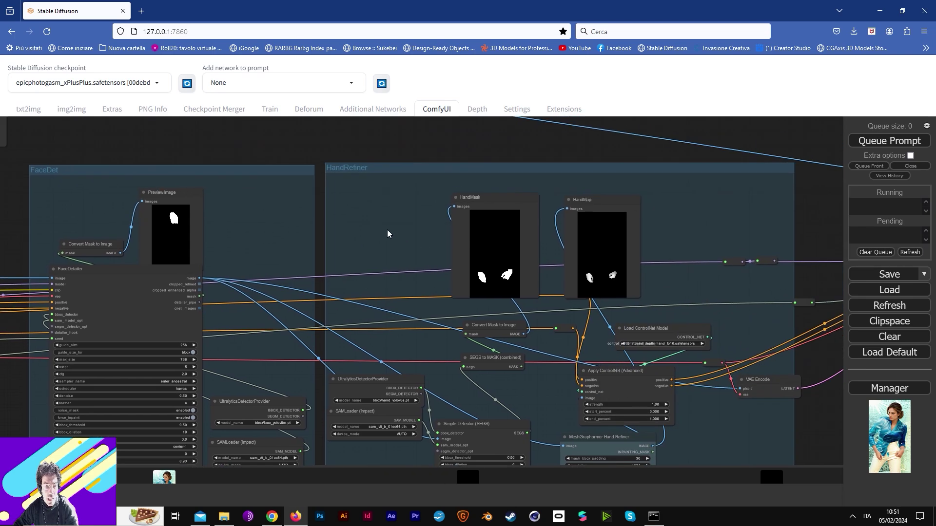
{"action": "left_click_drag", "start_coordinate": [451, 326], "coordinate": [399, 265]}
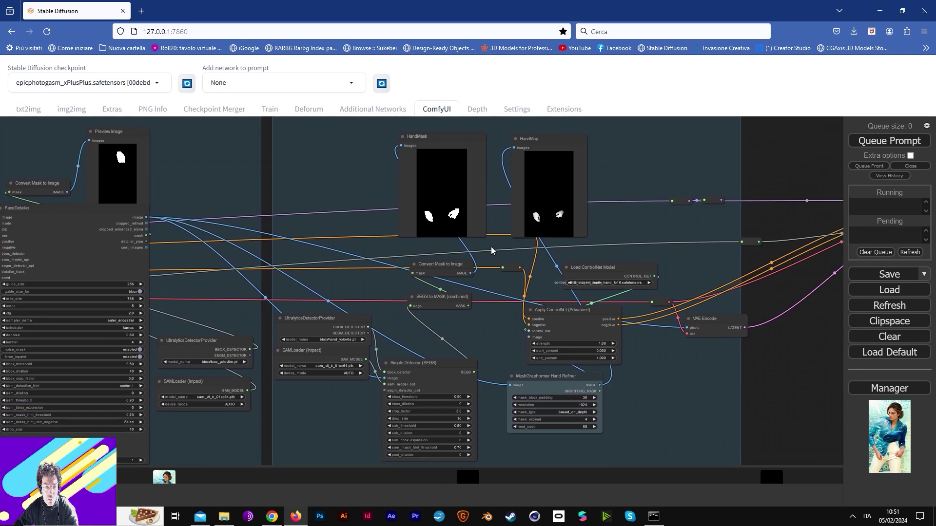
Step: Compare the HandMask and HandMap preview images up close, and check the MeshGraphormer Hand Refiner node below them
{"action": "scroll", "coordinate": [535, 232], "scroll_direction": "up", "scroll_amount": 11}
{"action": "left_click_drag", "start_coordinate": [533, 218], "coordinate": [533, 261]}
{"action": "scroll", "coordinate": [554, 258], "scroll_direction": "up", "scroll_amount": 2}
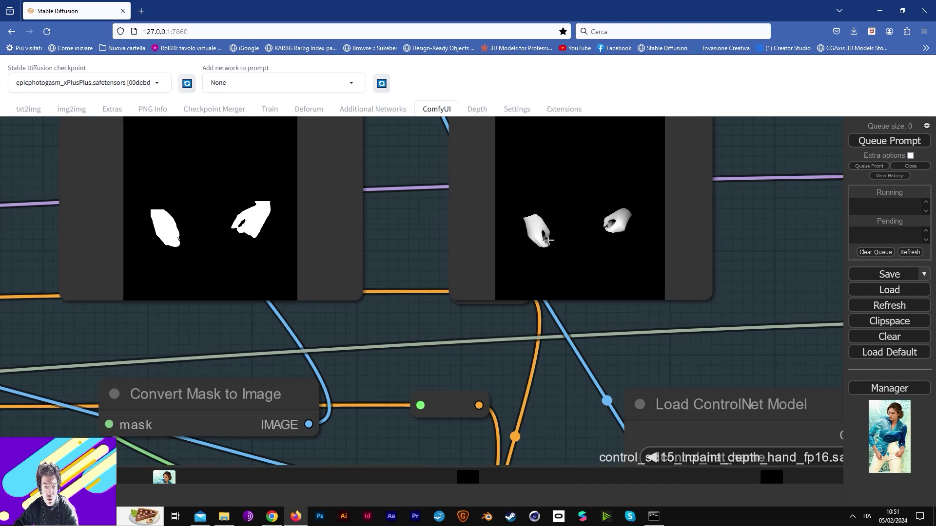
{"action": "scroll", "coordinate": [482, 243], "scroll_direction": "down", "scroll_amount": 2}
{"action": "scroll", "coordinate": [512, 265], "scroll_direction": "up", "scroll_amount": 2}
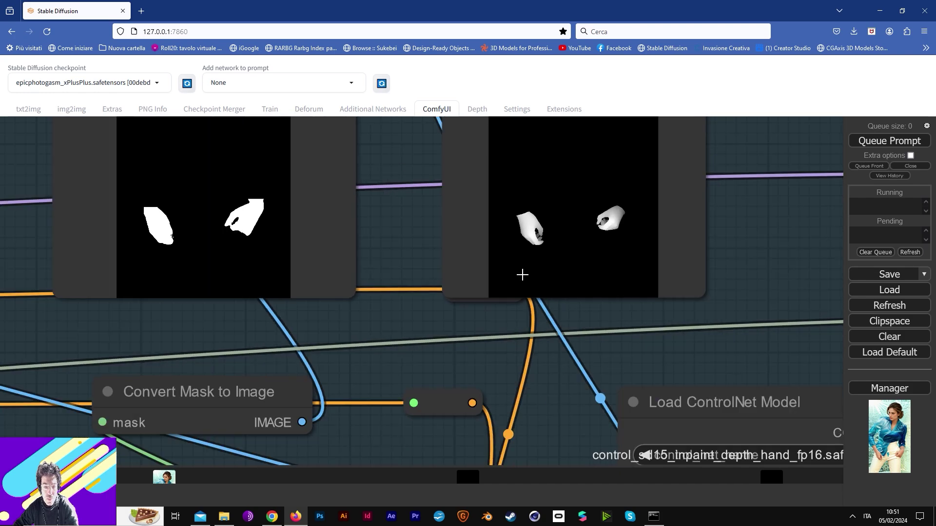
{"action": "scroll", "coordinate": [522, 272], "scroll_direction": "down", "scroll_amount": 10}
{"action": "left_click_drag", "start_coordinate": [525, 343], "coordinate": [505, 204]}
{"action": "scroll", "coordinate": [484, 241], "scroll_direction": "down", "scroll_amount": 9}
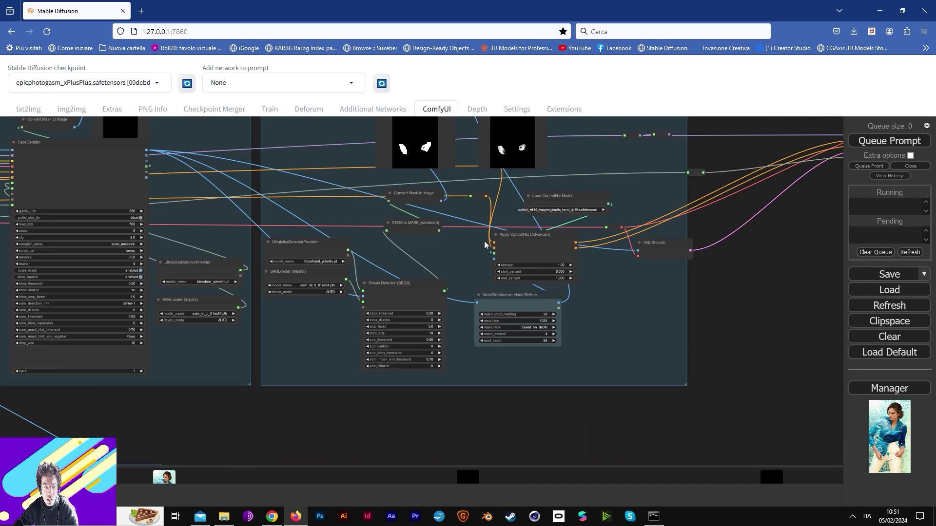
Step: Check the ControlNet group's pose image and settings, and queue the prompt to run the workflow
{"action": "left_click_drag", "start_coordinate": [370, 151], "coordinate": [595, 317]}
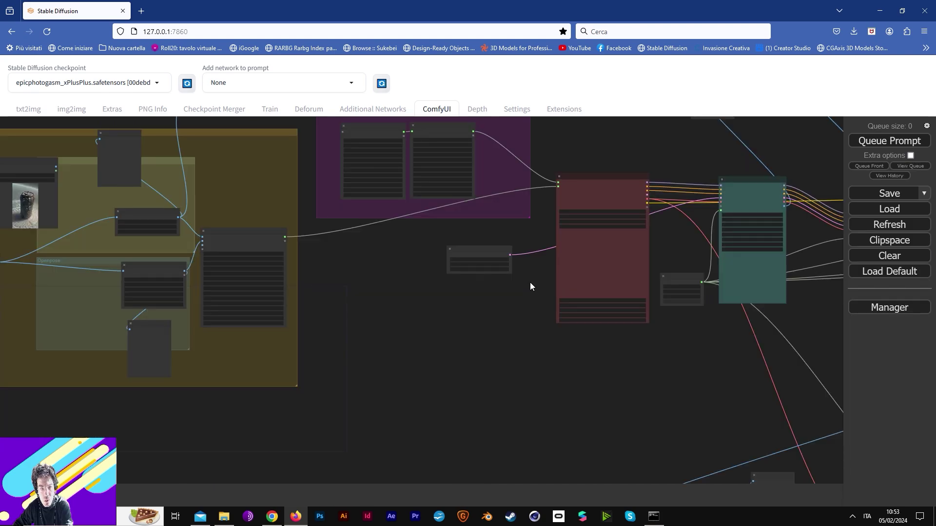
{"action": "scroll", "coordinate": [642, 373], "scroll_direction": "up", "scroll_amount": 6}
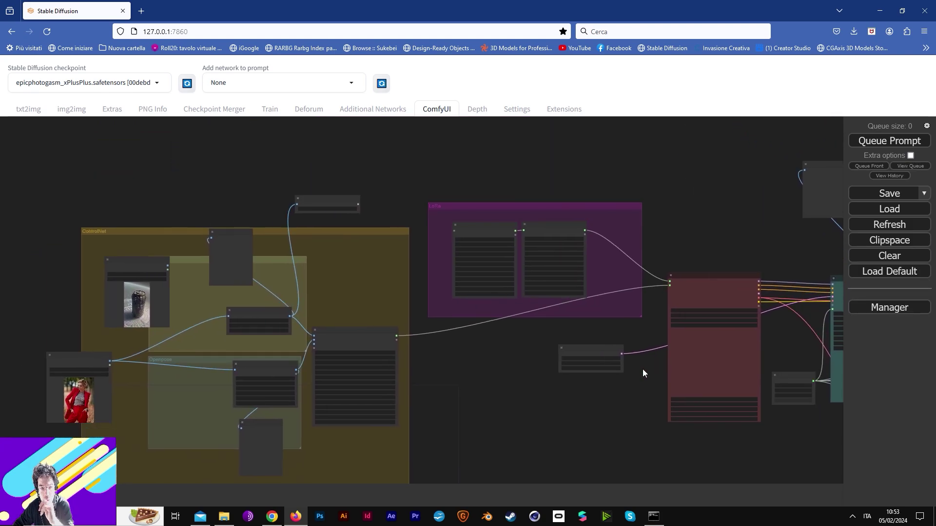
{"action": "scroll", "coordinate": [573, 302], "scroll_direction": "up", "scroll_amount": 2}
{"action": "left_click_drag", "start_coordinate": [389, 275], "coordinate": [632, 203]}
{"action": "scroll", "coordinate": [633, 203], "scroll_direction": "up", "scroll_amount": 2}
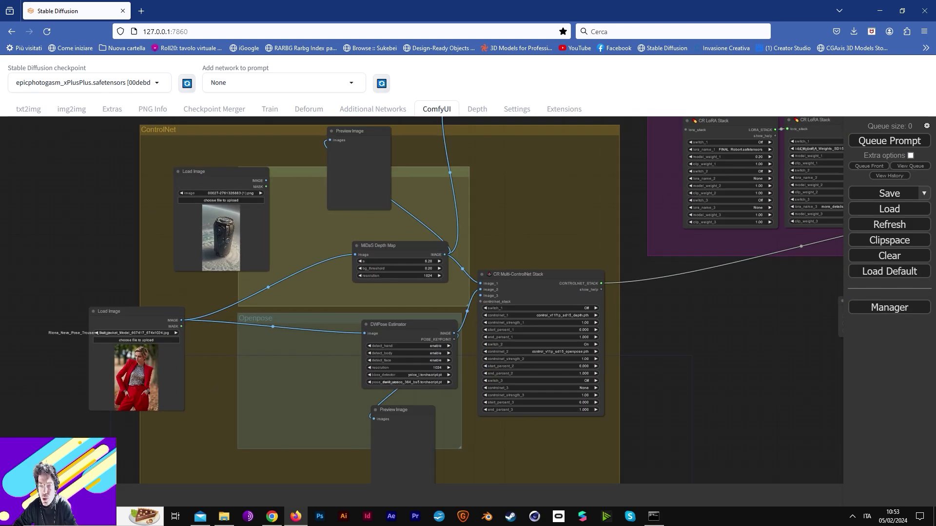
{"action": "left_click", "coordinate": [889, 141]}
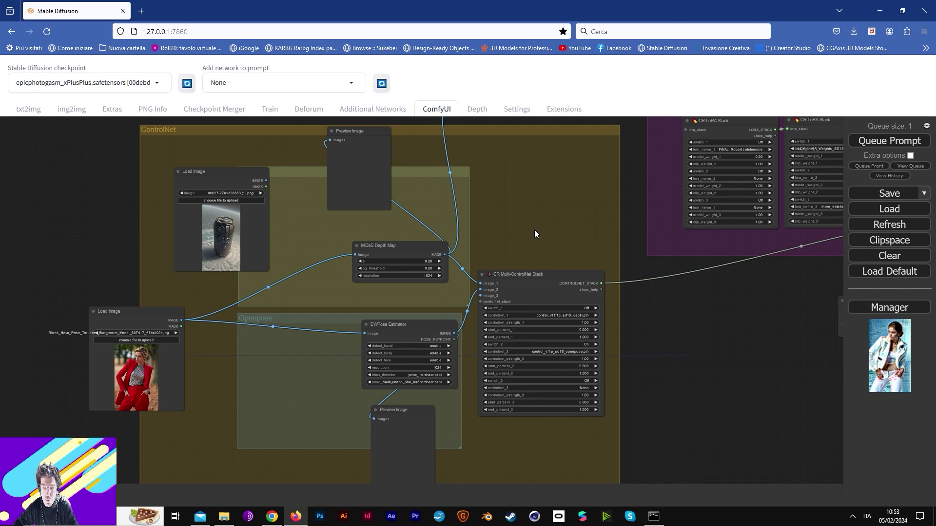
Step: Follow the run through the Efficient Loader and both KSampler nodes, comparing their preview images and denoise settings
{"action": "left_click_drag", "start_coordinate": [519, 260], "coordinate": [562, 200]}
{"action": "left_click_drag", "start_coordinate": [682, 242], "coordinate": [370, 241]}
{"action": "left_click_drag", "start_coordinate": [637, 259], "coordinate": [330, 255]}
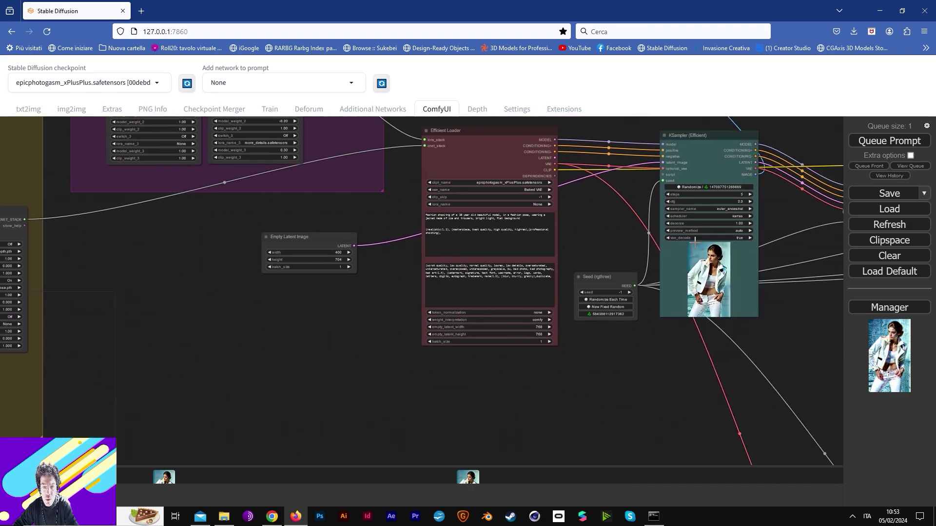
{"action": "left_click_drag", "start_coordinate": [790, 268], "coordinate": [406, 291]}
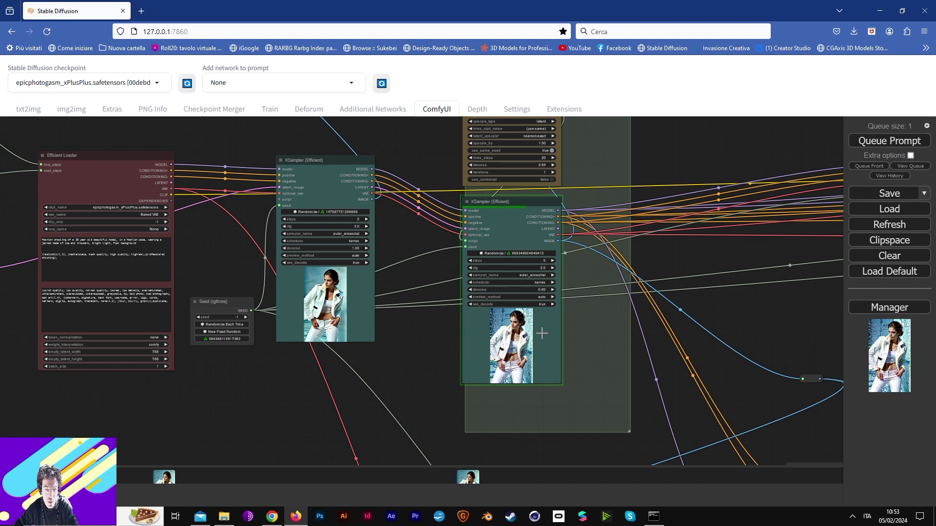
{"action": "scroll", "coordinate": [567, 353], "scroll_direction": "up", "scroll_amount": 4}
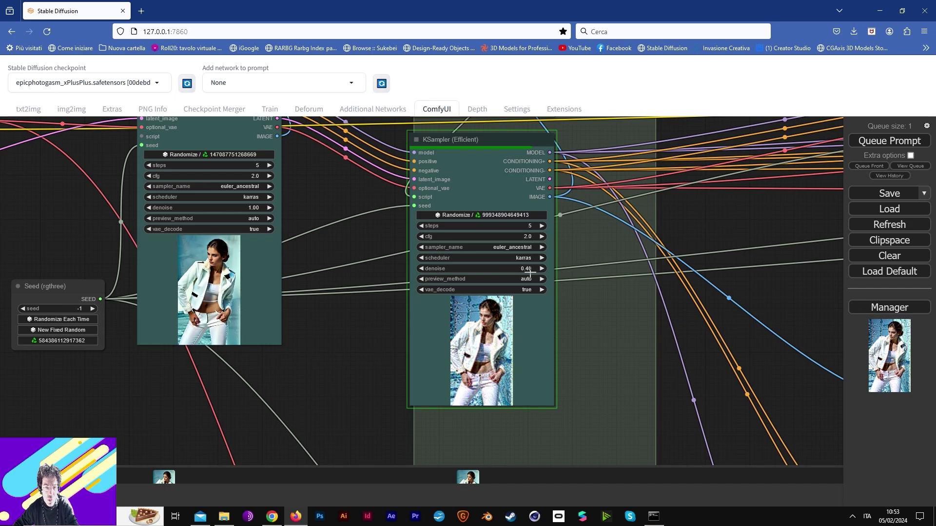
{"action": "scroll", "coordinate": [527, 271], "scroll_direction": "down", "scroll_amount": 6}
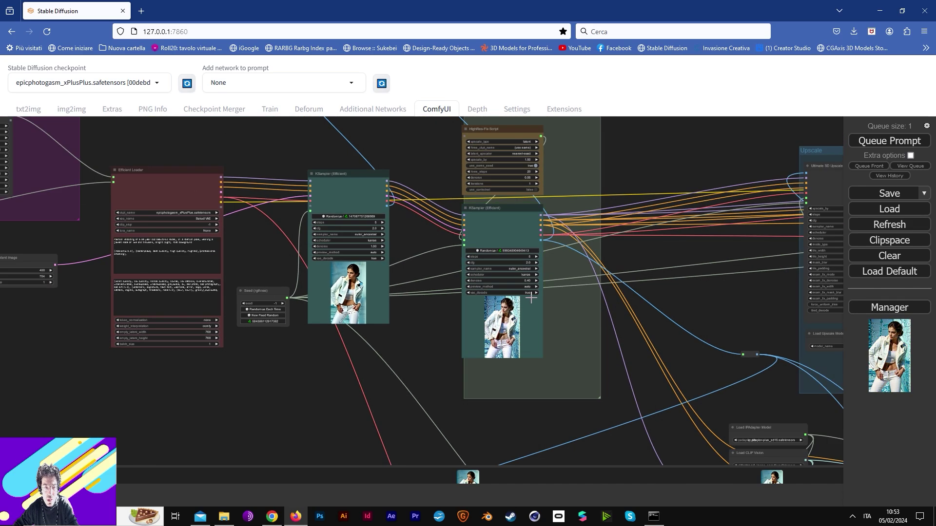
Step: Bypass all nodes in the large group below the samplers that contains the two cropped model previews
{"action": "left_click_drag", "start_coordinate": [567, 326], "coordinate": [372, 218]}
{"action": "scroll", "coordinate": [454, 266], "scroll_direction": "down", "scroll_amount": 5}
{"action": "scroll", "coordinate": [454, 265], "scroll_direction": "down", "scroll_amount": 2}
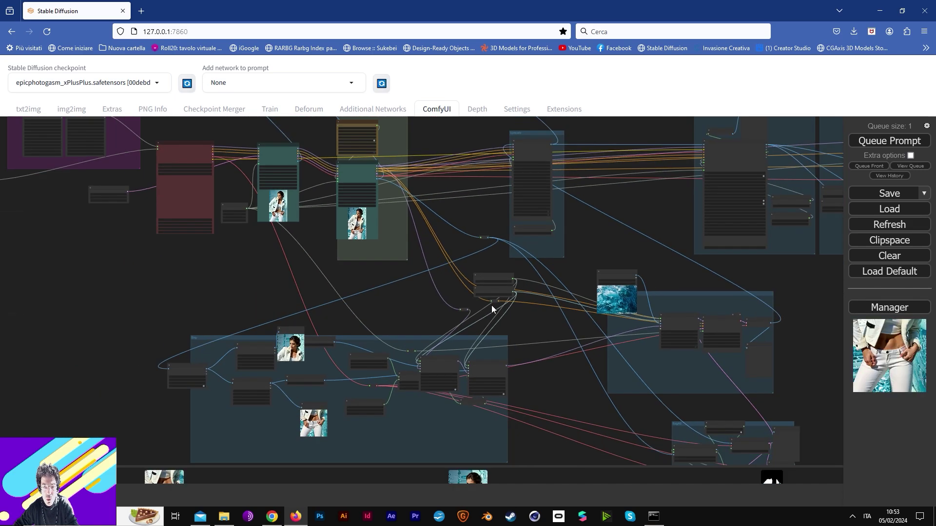
{"action": "left_click_drag", "start_coordinate": [407, 289], "coordinate": [342, 191]}
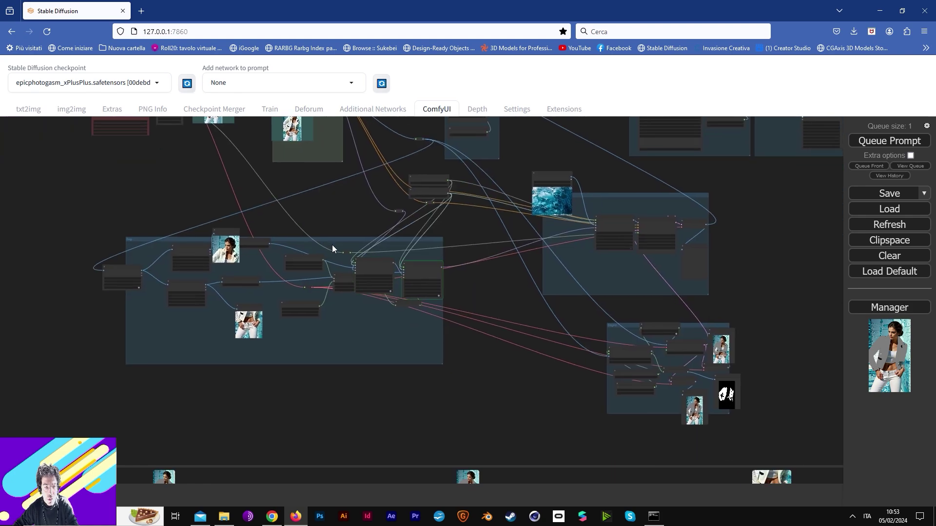
{"action": "right_click", "coordinate": [332, 245]}
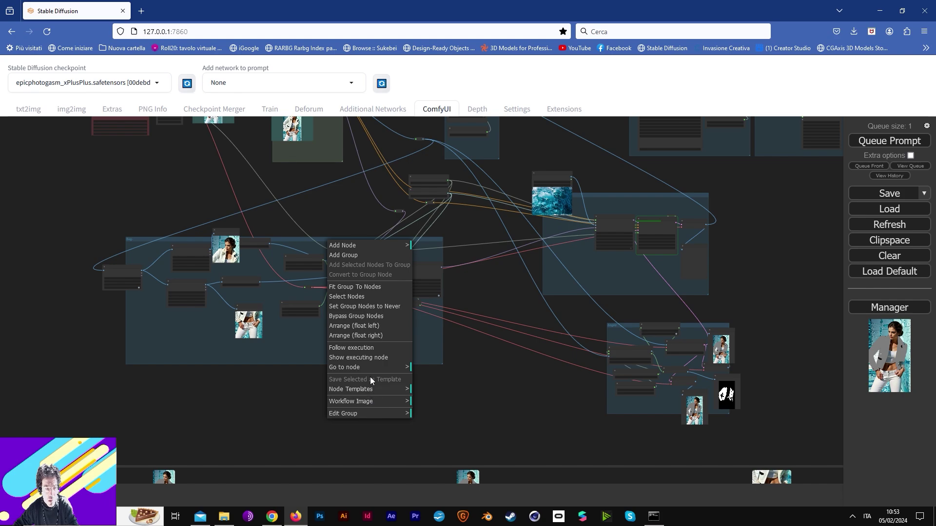
{"action": "left_click", "coordinate": [371, 413]}
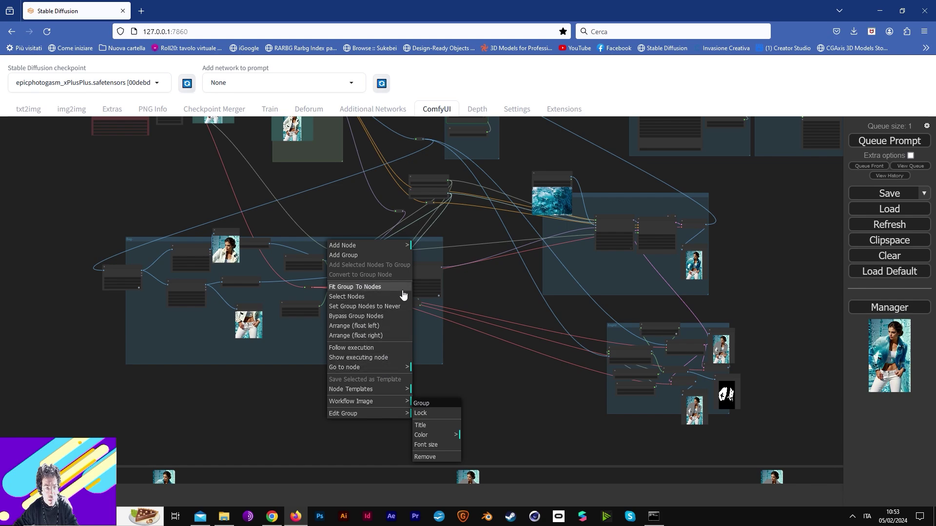
{"action": "right_click", "coordinate": [425, 344]}
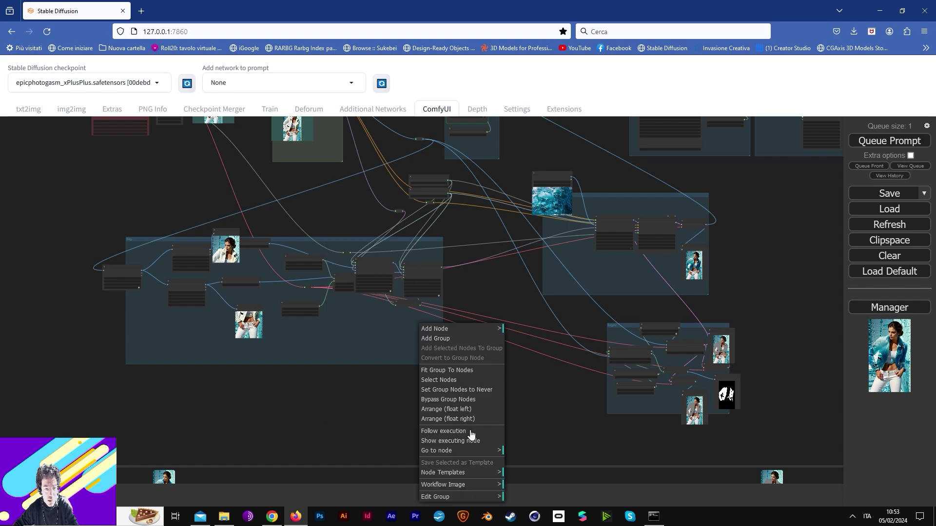
{"action": "left_click", "coordinate": [475, 403]}
Step: Examine the jacket segmentation nodes, the VAE Encode (for Inpainting) node, and the mask and grey-jacket preview images
{"action": "scroll", "coordinate": [460, 285], "scroll_direction": "up", "scroll_amount": 3}
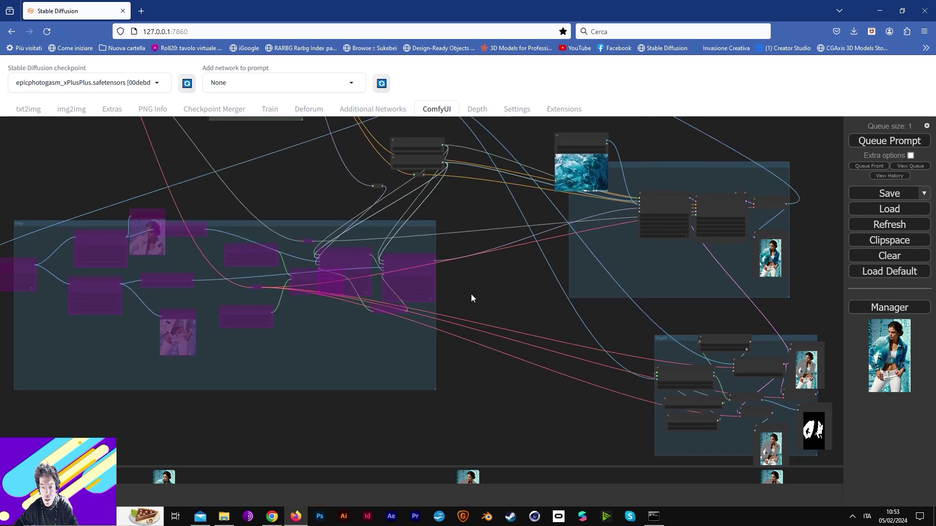
{"action": "left_click_drag", "start_coordinate": [470, 294], "coordinate": [413, 191]}
{"action": "scroll", "coordinate": [478, 275], "scroll_direction": "up", "scroll_amount": 3}
{"action": "left_click_drag", "start_coordinate": [492, 248], "coordinate": [356, 191]}
{"action": "scroll", "coordinate": [560, 313], "scroll_direction": "down", "scroll_amount": 2}
{"action": "scroll", "coordinate": [560, 316], "scroll_direction": "up", "scroll_amount": 10}
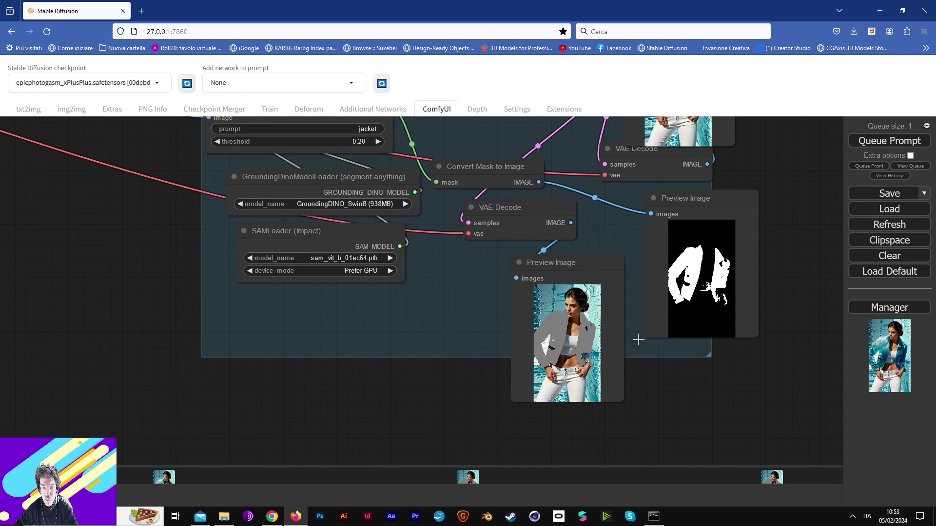
{"action": "left_click_drag", "start_coordinate": [556, 249], "coordinate": [574, 362]}
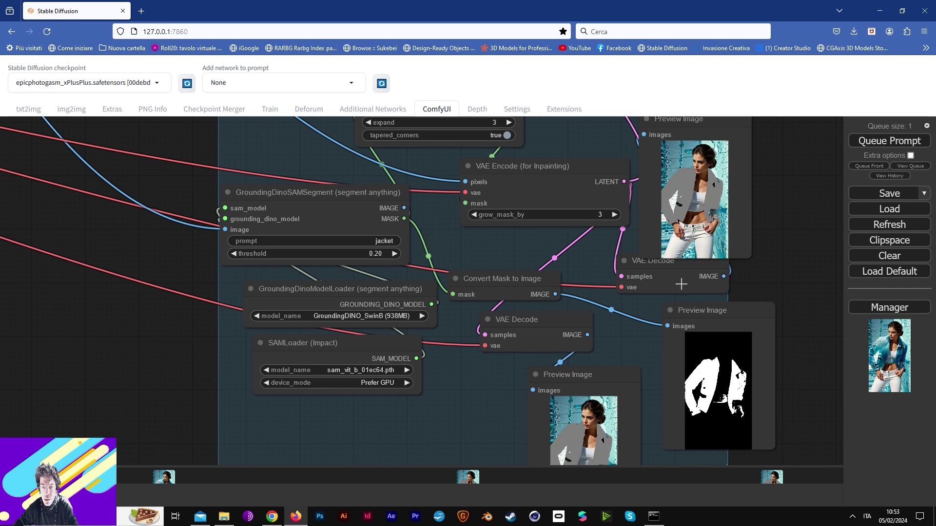
{"action": "scroll", "coordinate": [576, 262], "scroll_direction": "down", "scroll_amount": 2}
{"action": "scroll", "coordinate": [576, 262], "scroll_direction": "up", "scroll_amount": 1}
Step: Examine the Apply IPAdapter and KSampler settings with the water reference image, and compare the restyled jacket previews
{"action": "left_click_drag", "start_coordinate": [590, 244], "coordinate": [604, 378]}
{"action": "left_click_drag", "start_coordinate": [586, 229], "coordinate": [621, 397]}
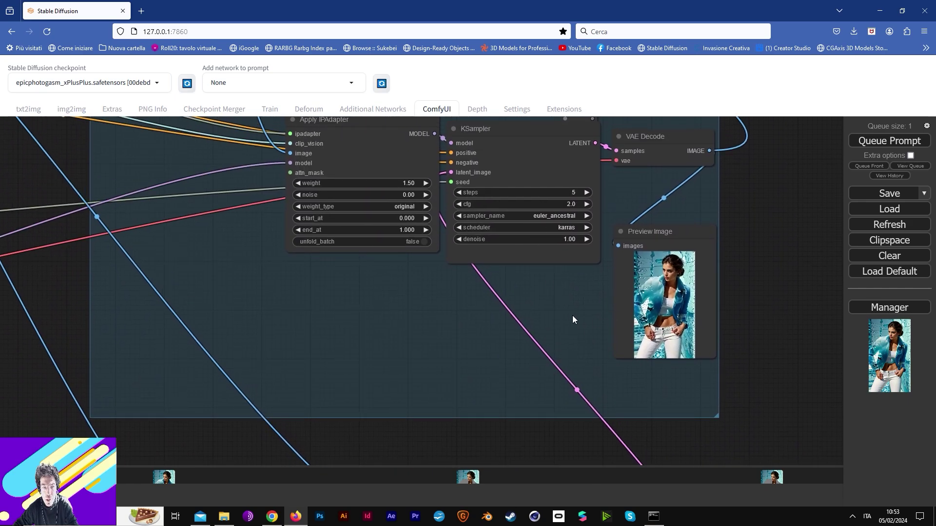
{"action": "left_click_drag", "start_coordinate": [572, 320], "coordinate": [630, 401]}
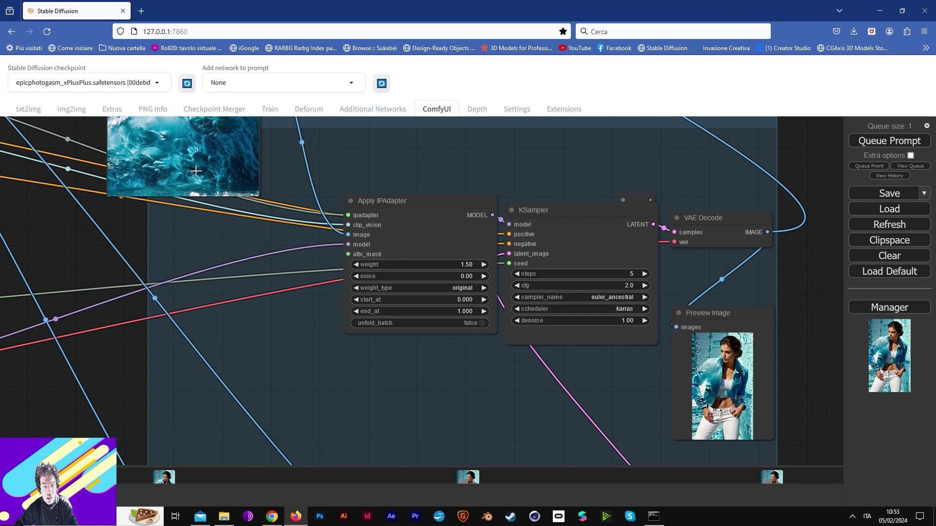
{"action": "scroll", "coordinate": [533, 296], "scroll_direction": "down", "scroll_amount": 10}
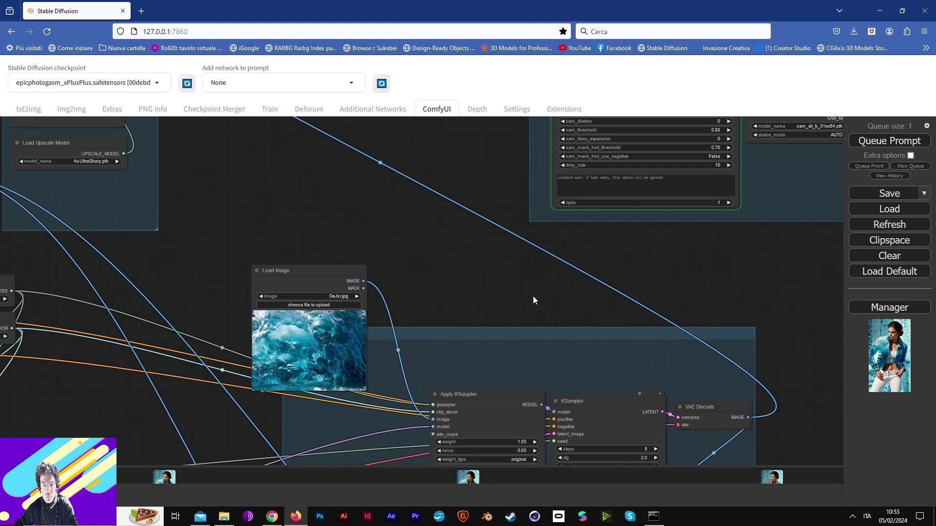
{"action": "left_click_drag", "start_coordinate": [514, 379], "coordinate": [524, 401]}
{"action": "left_click_drag", "start_coordinate": [496, 295], "coordinate": [520, 397]}
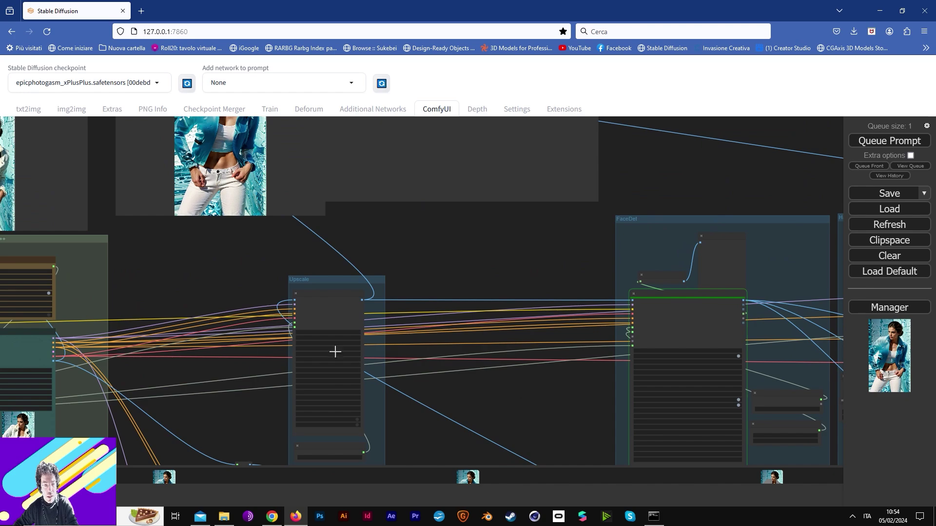
{"action": "left_click_drag", "start_coordinate": [349, 319], "coordinate": [536, 398]}
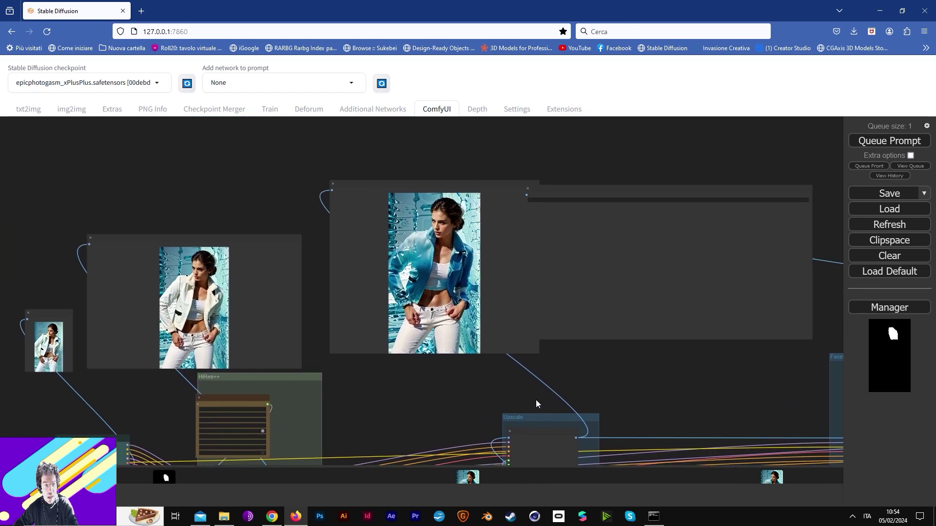
{"action": "scroll", "coordinate": [460, 241], "scroll_direction": "up", "scroll_amount": 2}
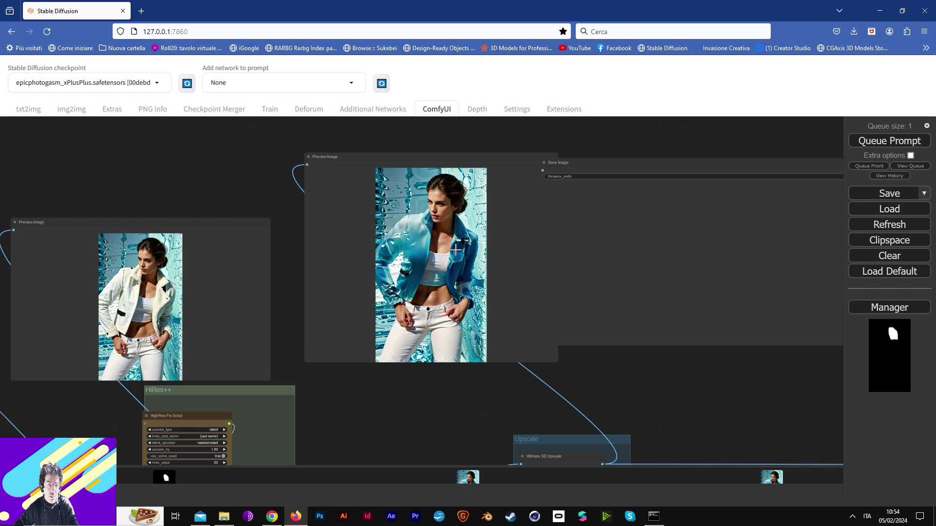
Step: Follow the run through the FaceDetailer node and the HandRefiner group, checking the face and hand mask previews
{"action": "left_click_drag", "start_coordinate": [563, 351], "coordinate": [271, 228]}
{"action": "left_click_drag", "start_coordinate": [472, 264], "coordinate": [243, 185]}
{"action": "left_click_drag", "start_coordinate": [334, 231], "coordinate": [245, 191]}
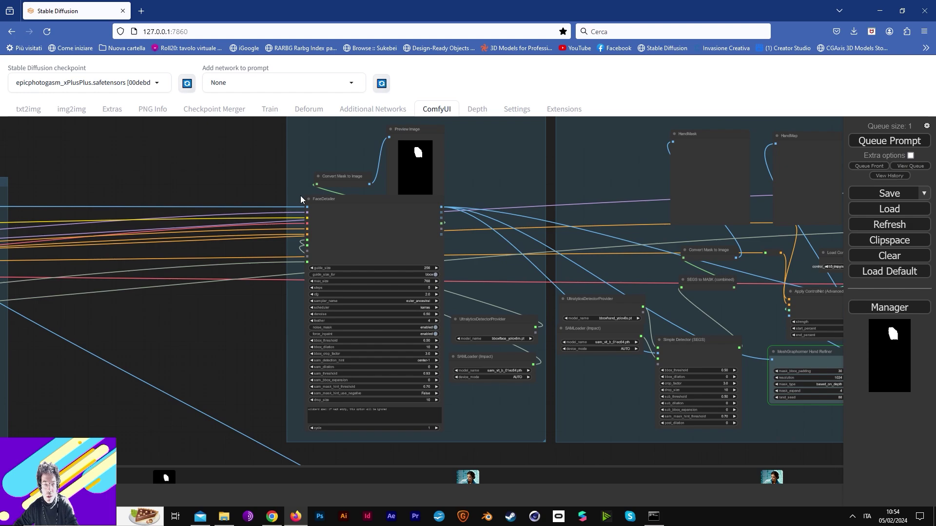
{"action": "scroll", "coordinate": [301, 195], "scroll_direction": "down", "scroll_amount": 4}
{"action": "scroll", "coordinate": [320, 206], "scroll_direction": "up", "scroll_amount": 3}
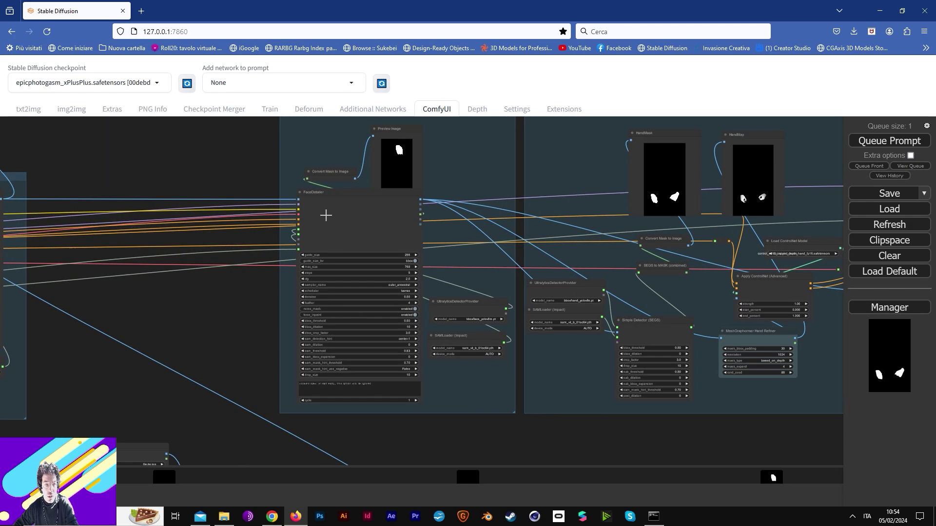
{"action": "left_click_drag", "start_coordinate": [535, 234], "coordinate": [368, 215]}
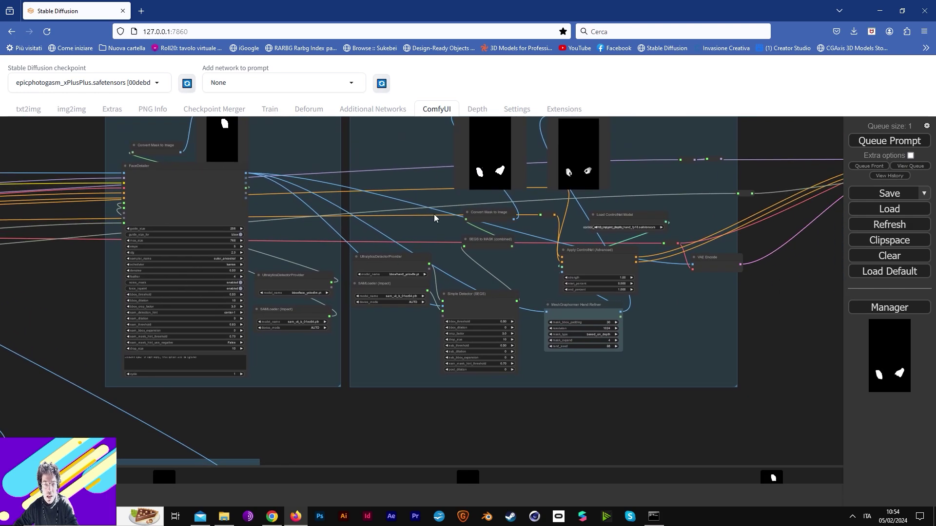
{"action": "scroll", "coordinate": [445, 219], "scroll_direction": "up", "scroll_amount": 3}
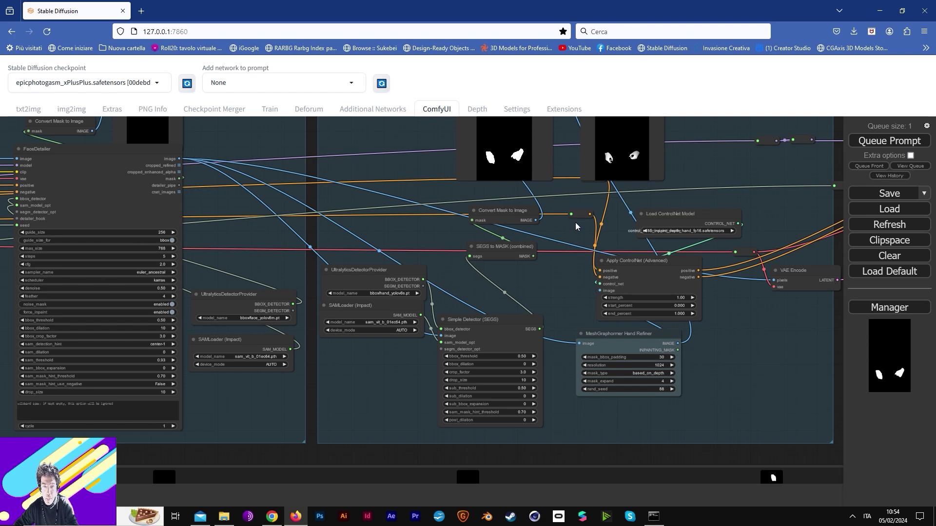
{"action": "scroll", "coordinate": [465, 260], "scroll_direction": "down", "scroll_amount": 5}
{"action": "scroll", "coordinate": [735, 329], "scroll_direction": "up", "scroll_amount": 1}
Step: Separate the overlapping upscale Preview Image node from the Save Image node and compare the upscaled image with the final one
{"action": "left_click_drag", "start_coordinate": [723, 336], "coordinate": [544, 346]}
{"action": "scroll", "coordinate": [588, 318], "scroll_direction": "up", "scroll_amount": 9}
{"action": "left_click_drag", "start_coordinate": [396, 172], "coordinate": [685, 281]}
{"action": "left_click_drag", "start_coordinate": [363, 169], "coordinate": [760, 279]}
{"action": "left_click_drag", "start_coordinate": [393, 172], "coordinate": [808, 284]}
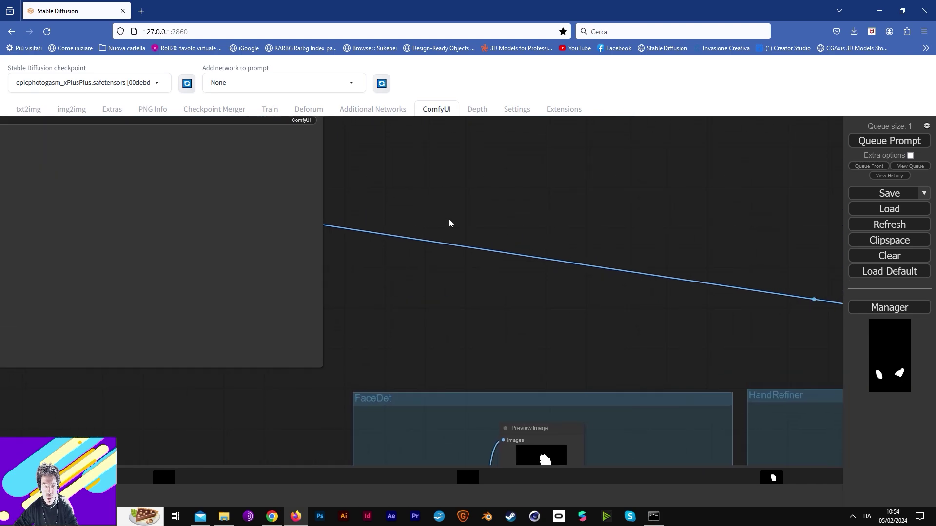
{"action": "left_click_drag", "start_coordinate": [330, 207], "coordinate": [593, 343]}
{"action": "scroll", "coordinate": [579, 343], "scroll_direction": "down", "scroll_amount": 6}
{"action": "left_click_drag", "start_coordinate": [562, 372], "coordinate": [652, 317]}
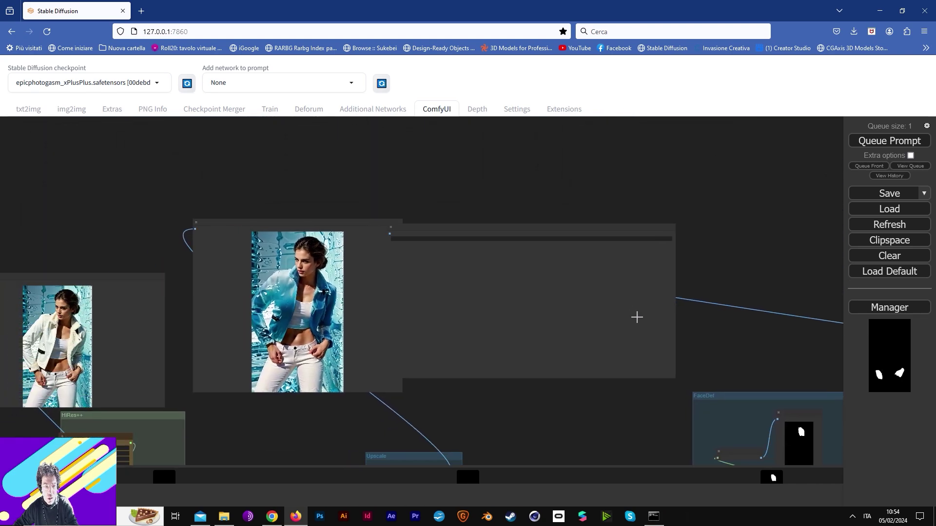
{"action": "scroll", "coordinate": [456, 314], "scroll_direction": "up", "scroll_amount": 5}
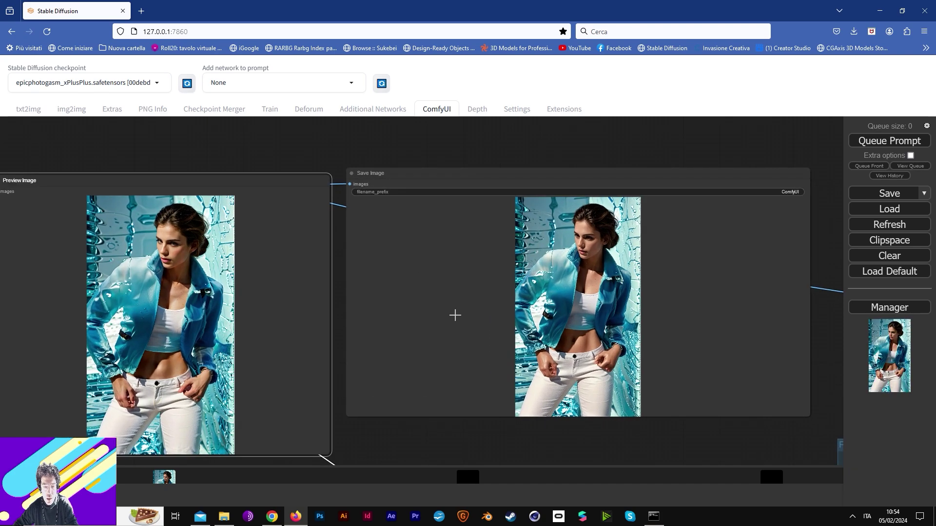
{"action": "scroll", "coordinate": [455, 315], "scroll_direction": "up", "scroll_amount": 1}
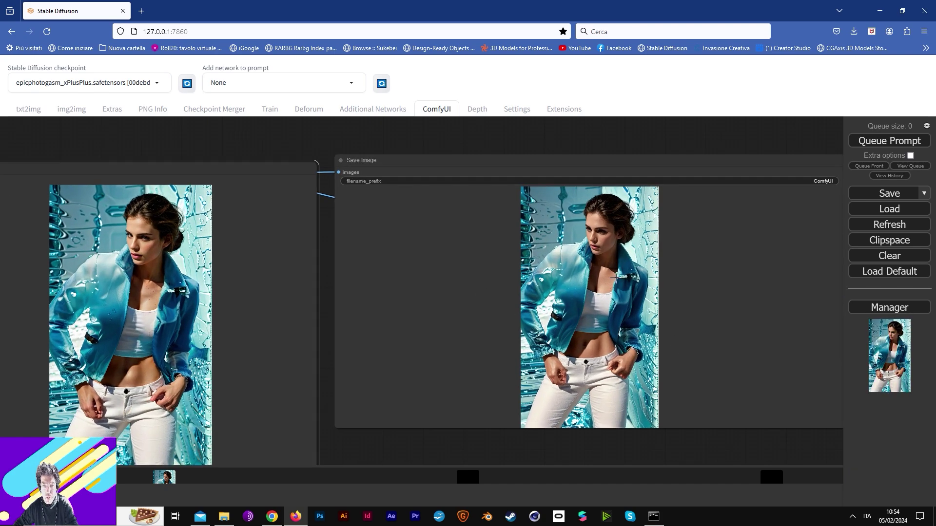
{"action": "scroll", "coordinate": [575, 335], "scroll_direction": "down", "scroll_amount": 8}
{"action": "scroll", "coordinate": [575, 335], "scroll_direction": "down", "scroll_amount": 4}
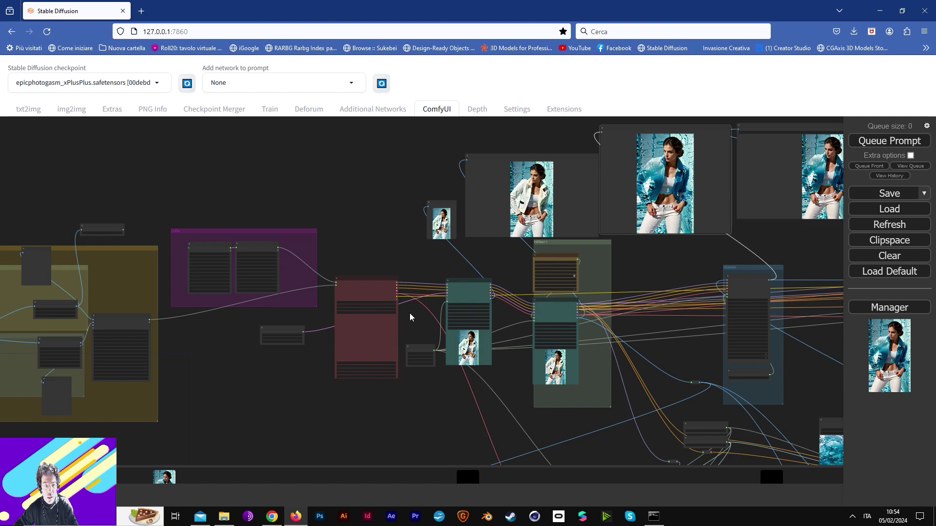
{"action": "left_click_drag", "start_coordinate": [294, 328], "coordinate": [644, 251]}
{"action": "scroll", "coordinate": [418, 305], "scroll_direction": "up", "scroll_amount": 3}
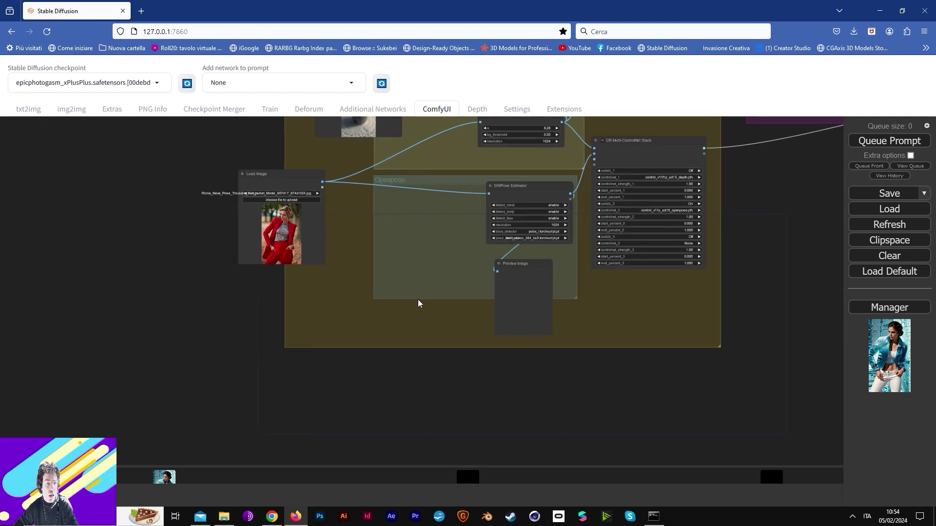
{"action": "scroll", "coordinate": [401, 211], "scroll_direction": "up", "scroll_amount": 2}
{"action": "left_click_drag", "start_coordinate": [401, 211], "coordinate": [541, 250]}
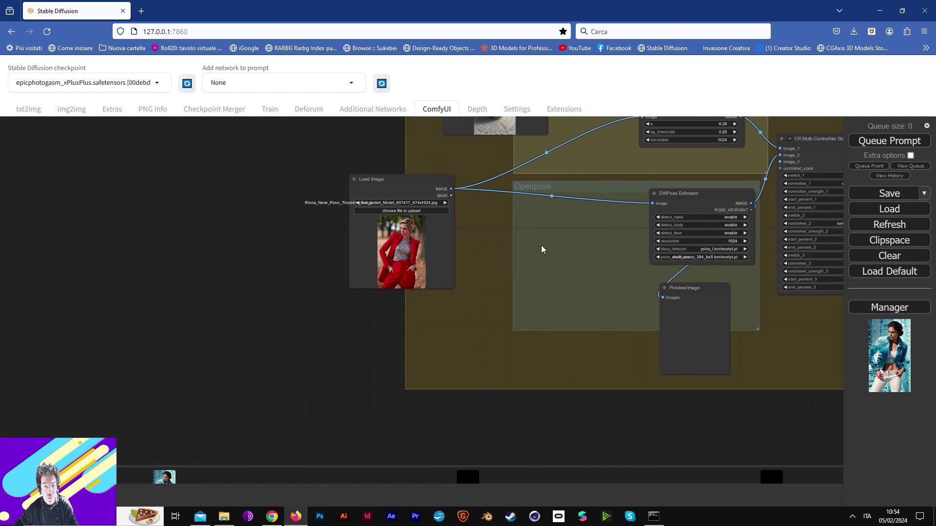
{"action": "left_click", "coordinate": [435, 209]}
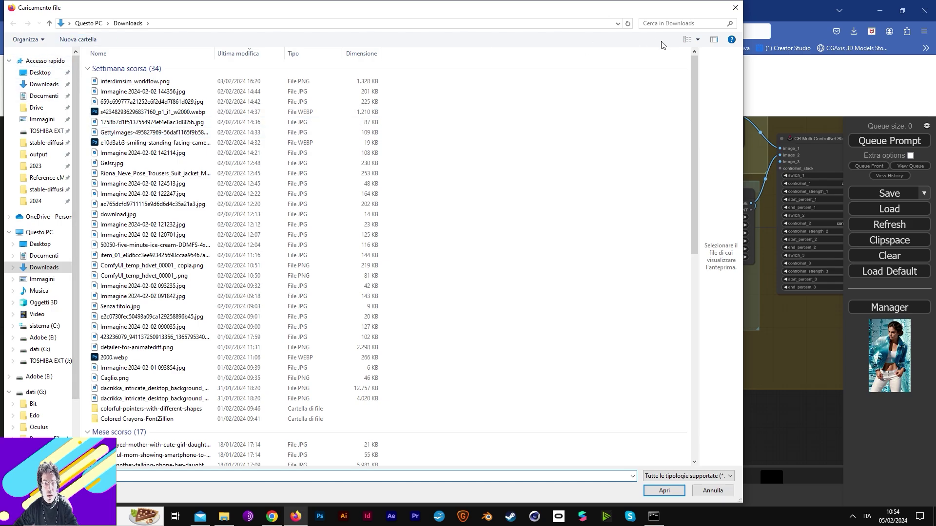
{"action": "left_click", "coordinate": [698, 40]}
{"action": "left_click_drag", "start_coordinate": [697, 91], "coordinate": [700, 42]}
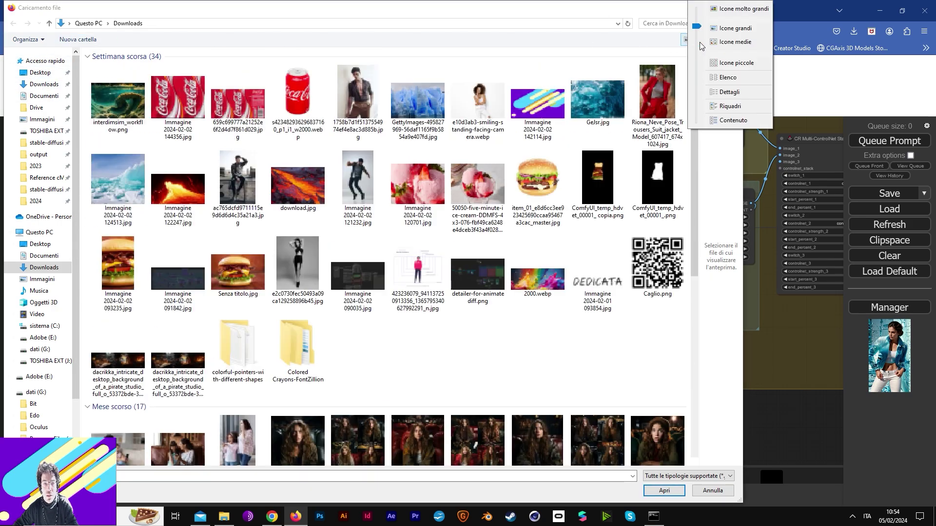
{"action": "double_click", "coordinate": [375, 87]}
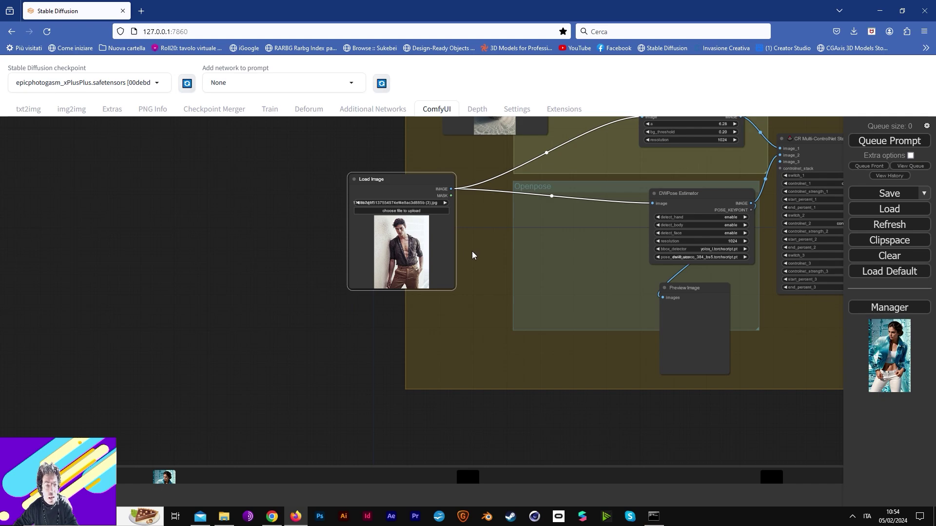
Step: Examine the new pose image up close, and check the DWPose Estimator and CR Multi-ControlNet Stack settings
{"action": "scroll", "coordinate": [466, 253], "scroll_direction": "down", "scroll_amount": 1}
{"action": "scroll", "coordinate": [459, 254], "scroll_direction": "up", "scroll_amount": 5}
{"action": "left_click_drag", "start_coordinate": [458, 254], "coordinate": [678, 309]}
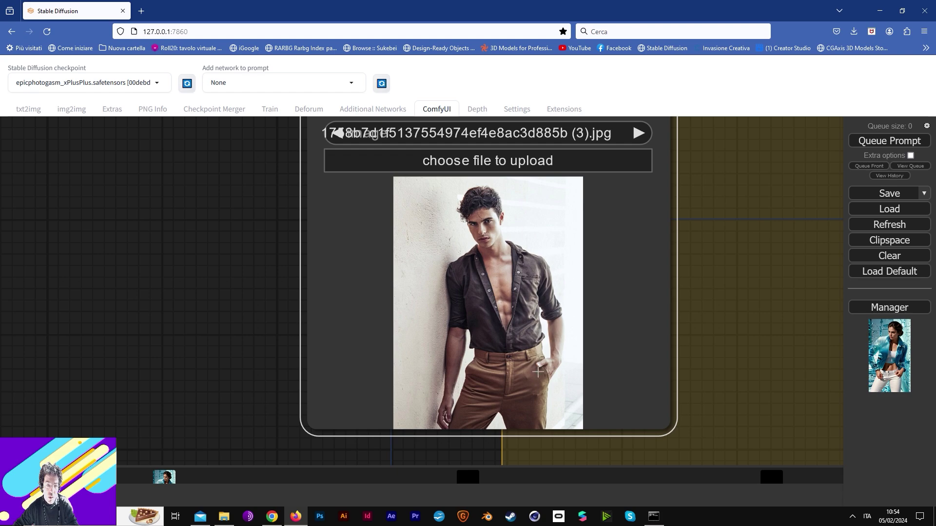
{"action": "scroll", "coordinate": [511, 312], "scroll_direction": "down", "scroll_amount": 7}
{"action": "left_click_drag", "start_coordinate": [597, 347], "coordinate": [322, 320]}
{"action": "left_click_drag", "start_coordinate": [526, 322], "coordinate": [228, 293]}
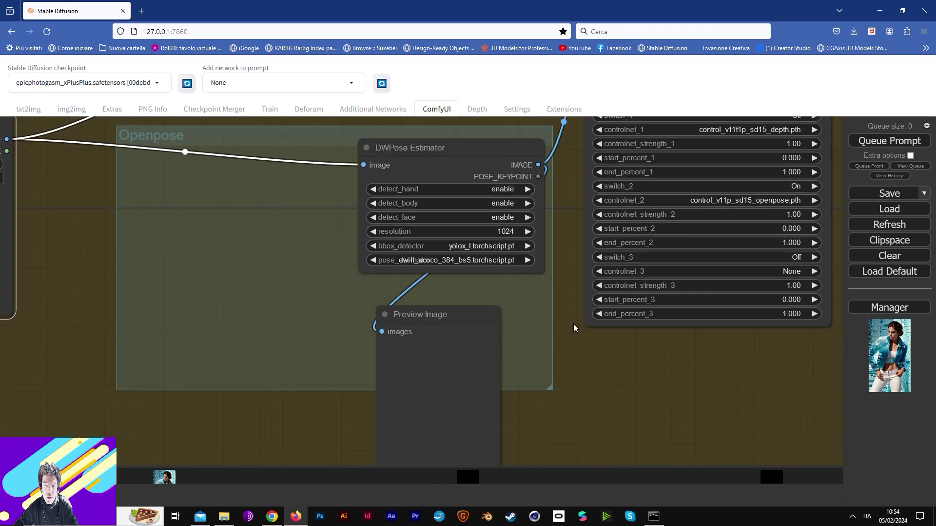
{"action": "scroll", "coordinate": [574, 326], "scroll_direction": "down", "scroll_amount": 8}
{"action": "left_click_drag", "start_coordinate": [695, 324], "coordinate": [616, 317]}
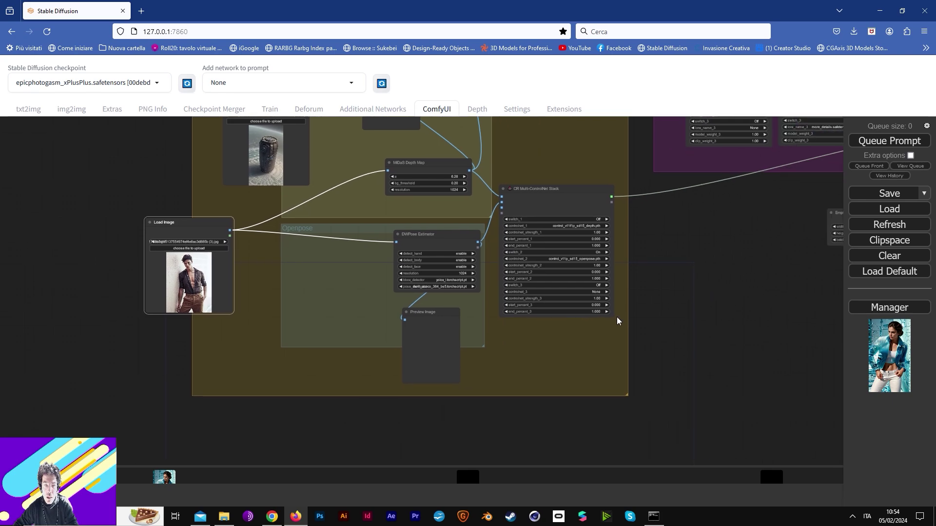
Step: Check the prompts in the Efficient Loader along with the LoRA stacks, latent size, and first KSampler settings
{"action": "left_click_drag", "start_coordinate": [616, 321], "coordinate": [356, 346]}
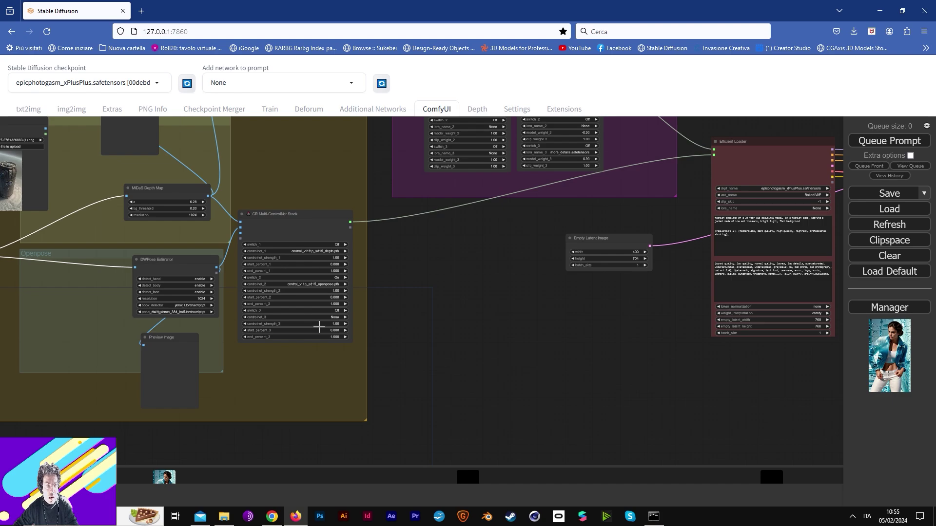
{"action": "left_click_drag", "start_coordinate": [611, 331], "coordinate": [323, 405]}
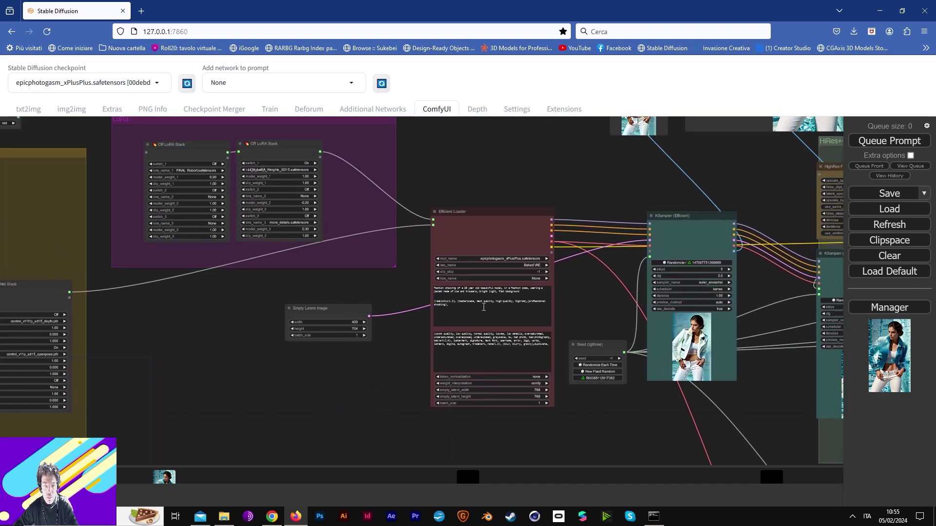
{"action": "scroll", "coordinate": [427, 295], "scroll_direction": "up", "scroll_amount": 1}
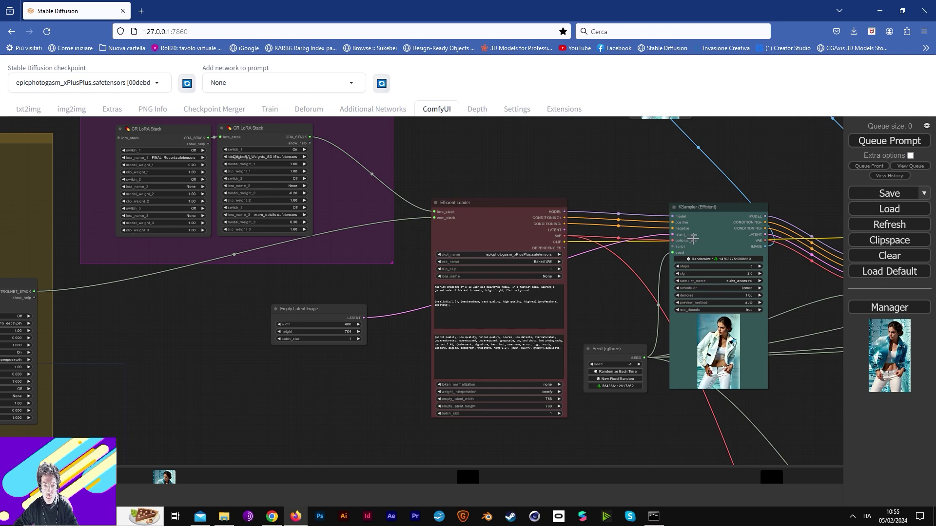
{"action": "scroll", "coordinate": [658, 293], "scroll_direction": "up", "scroll_amount": 3}
{"action": "scroll", "coordinate": [607, 282], "scroll_direction": "down", "scroll_amount": 4}
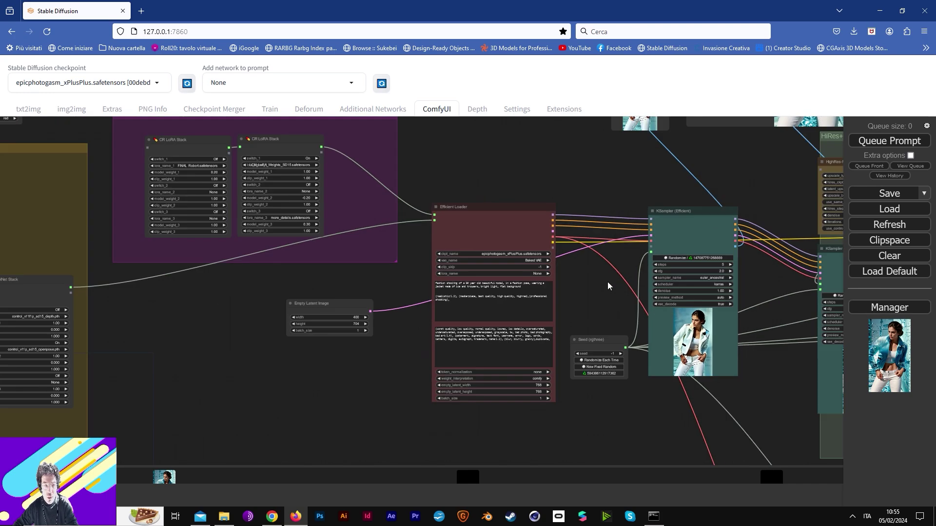
Step: Correct the spelling of "shooting" in the Efficient Loader's positive prompt and insert "male" before "model"
{"action": "scroll", "coordinate": [580, 283], "scroll_direction": "up", "scroll_amount": 6}
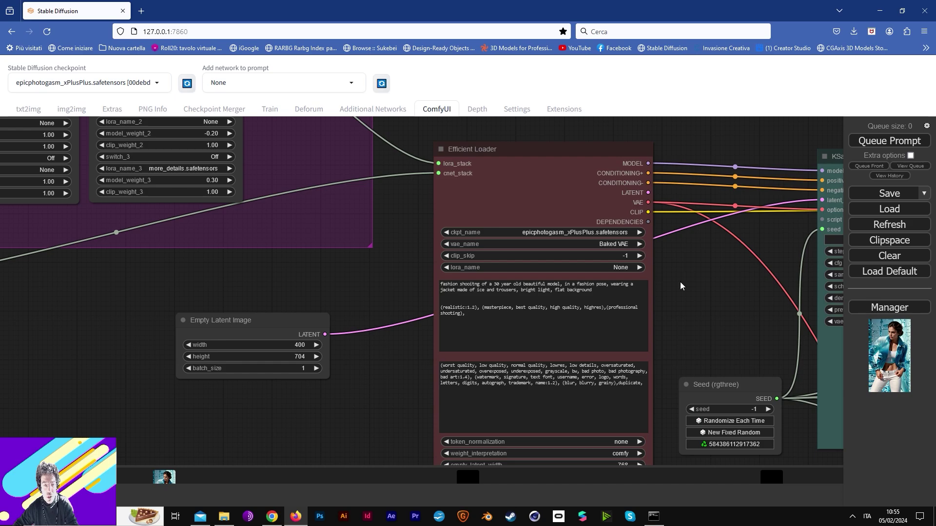
{"action": "scroll", "coordinate": [680, 283], "scroll_direction": "up", "scroll_amount": 5}
{"action": "left_click", "coordinate": [342, 286]}
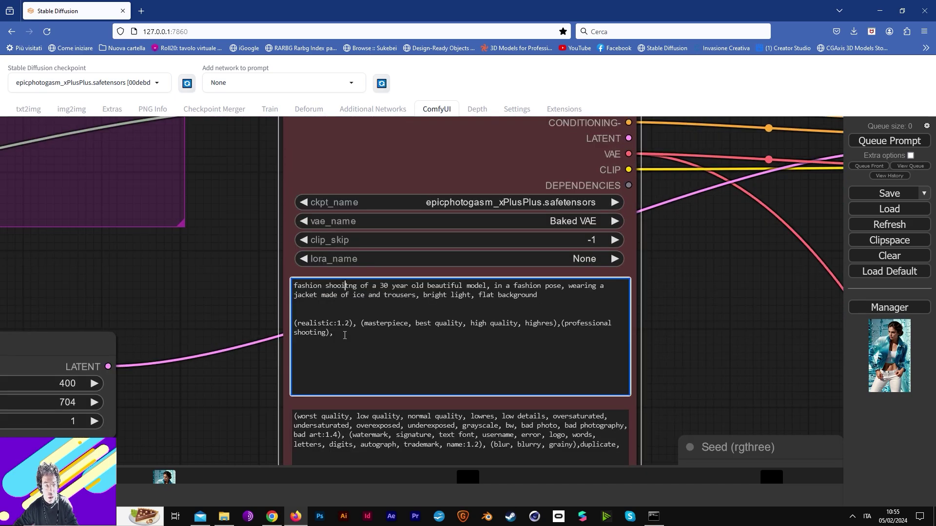
{"action": "key", "text": "BackSpace"}
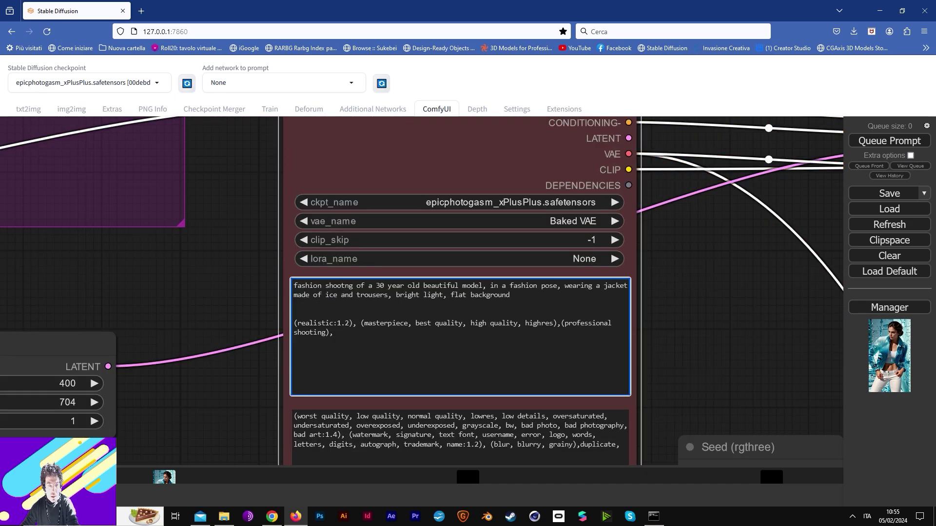
{"action": "type", "text": "i"}
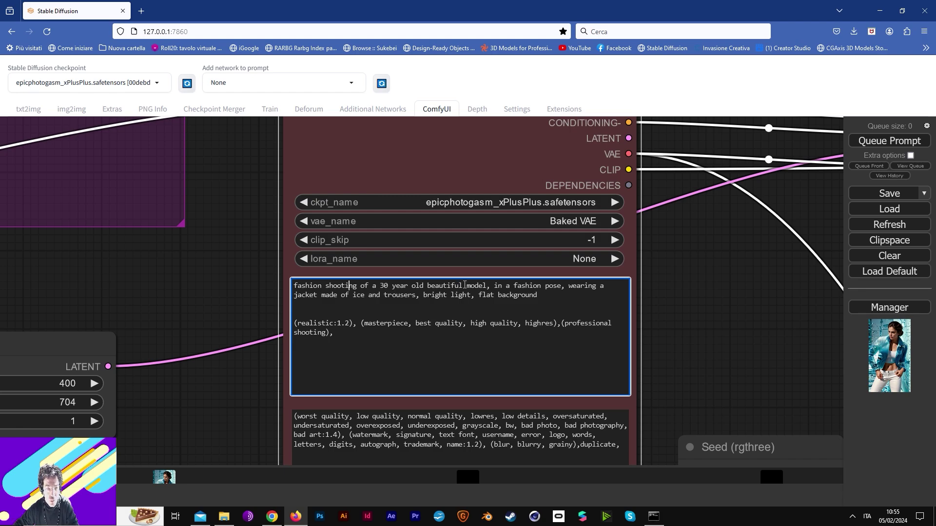
{"action": "left_click", "coordinate": [467, 286]}
{"action": "type", "text": "male"}
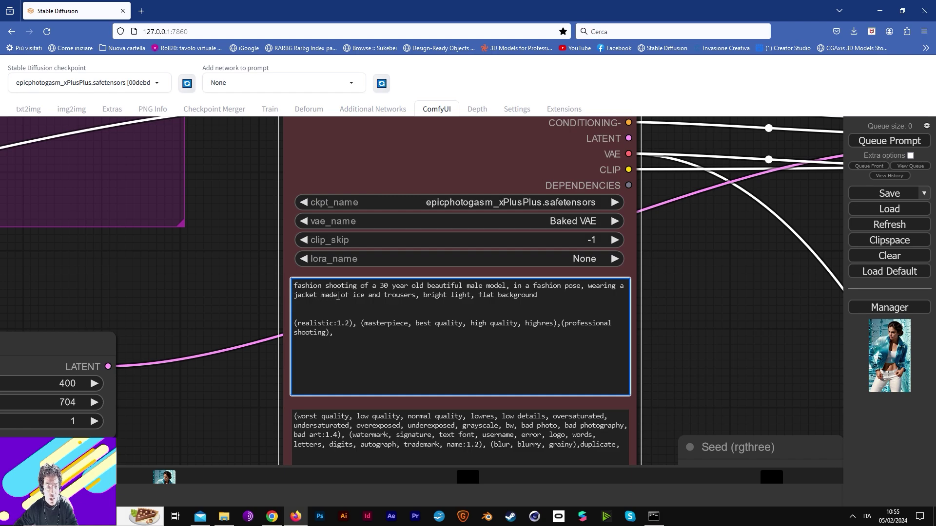
Step: Replace "of ice and trousers" in the positive prompt with "CocaCola can"
{"action": "left_click_drag", "start_coordinate": [345, 295], "coordinate": [415, 295]}
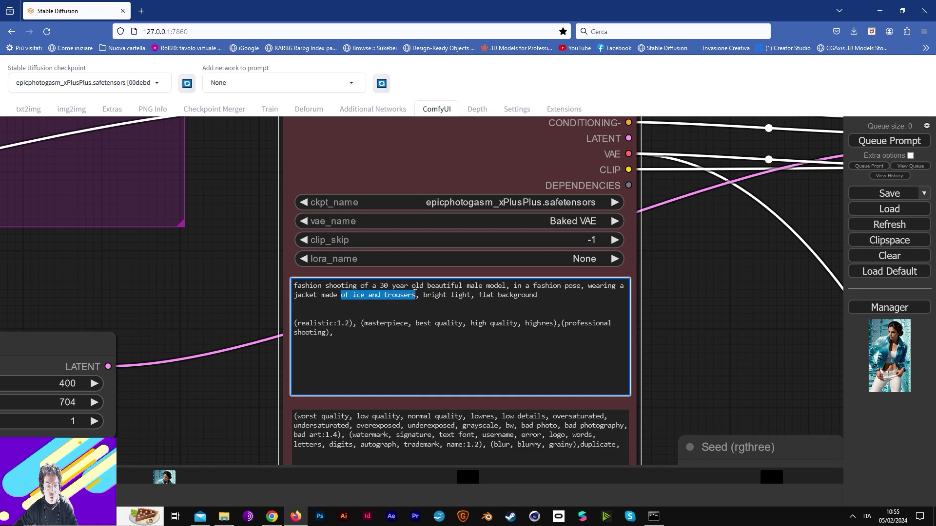
{"action": "type", "text": "CocaCola"}
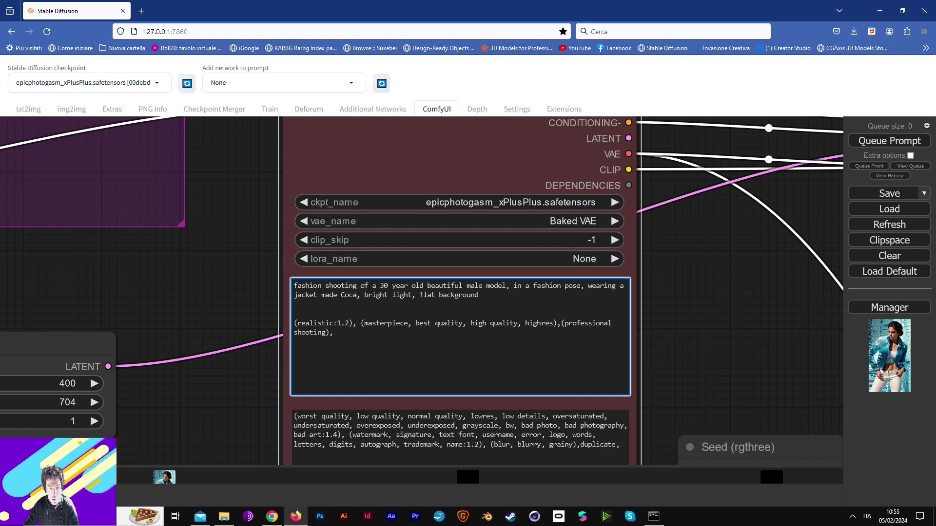
{"action": "type", "text": " can"}
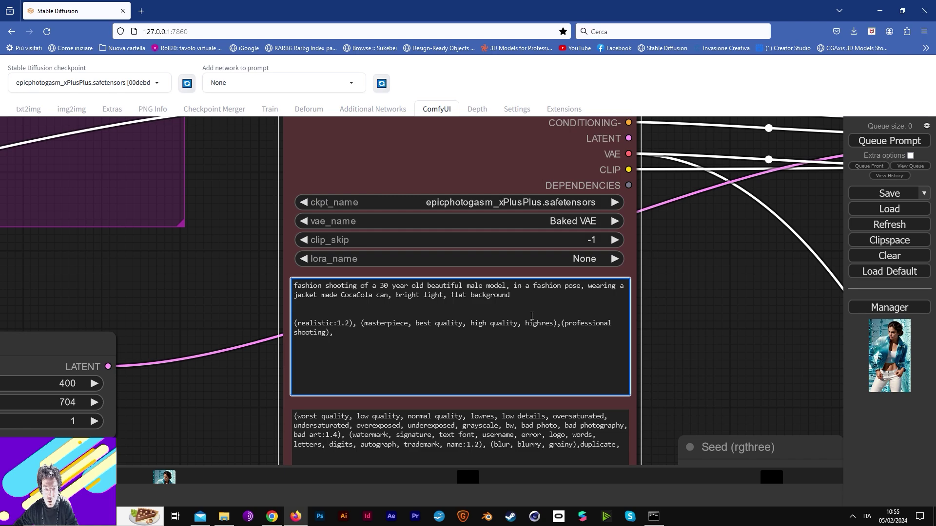
Step: Load the red Coca-Cola image, Immagine 2024-02-02 144356.jpg, into the Load Image node that feeds Apply IPAdapter
{"action": "scroll", "coordinate": [695, 376], "scroll_direction": "down", "scroll_amount": 4}
{"action": "scroll", "coordinate": [724, 375], "scroll_direction": "down", "scroll_amount": 2}
{"action": "left_click_drag", "start_coordinate": [724, 375], "coordinate": [416, 312]}
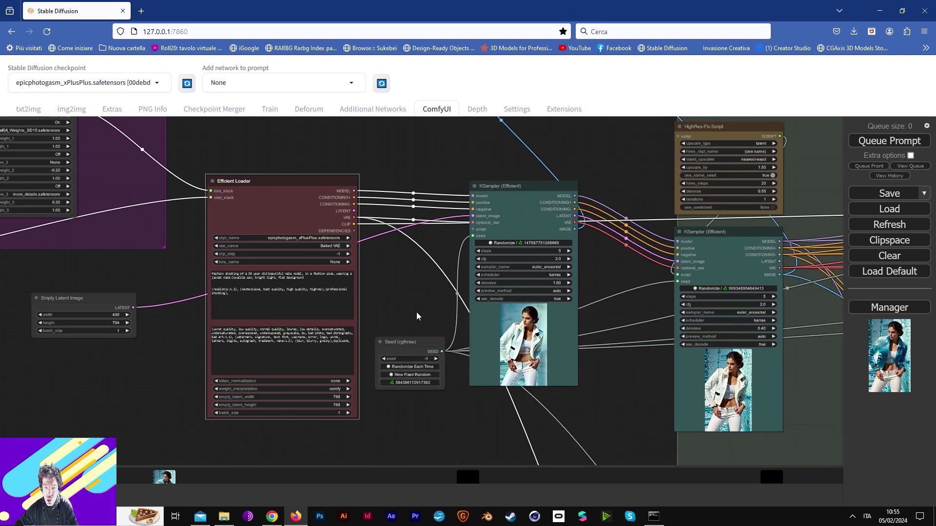
{"action": "scroll", "coordinate": [642, 340], "scroll_direction": "down", "scroll_amount": 3}
{"action": "scroll", "coordinate": [580, 303], "scroll_direction": "up", "scroll_amount": 3}
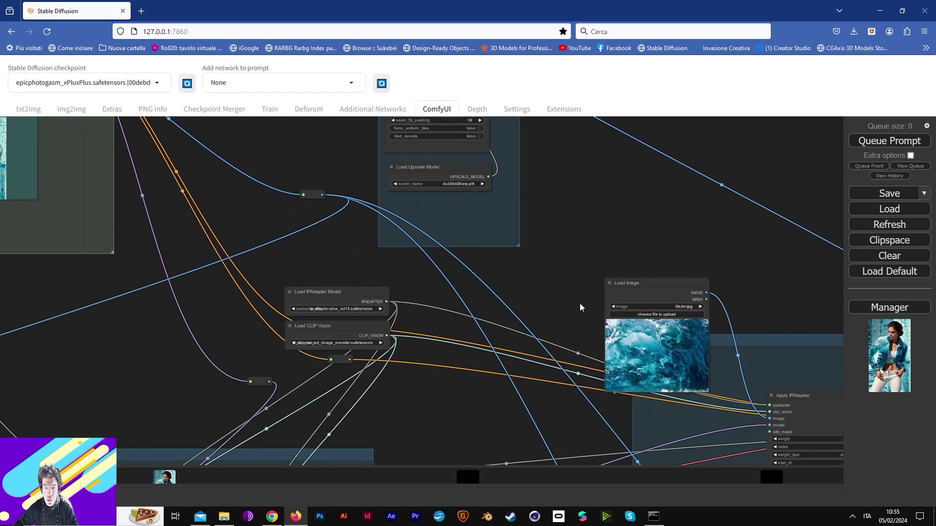
{"action": "left_click", "coordinate": [644, 314]}
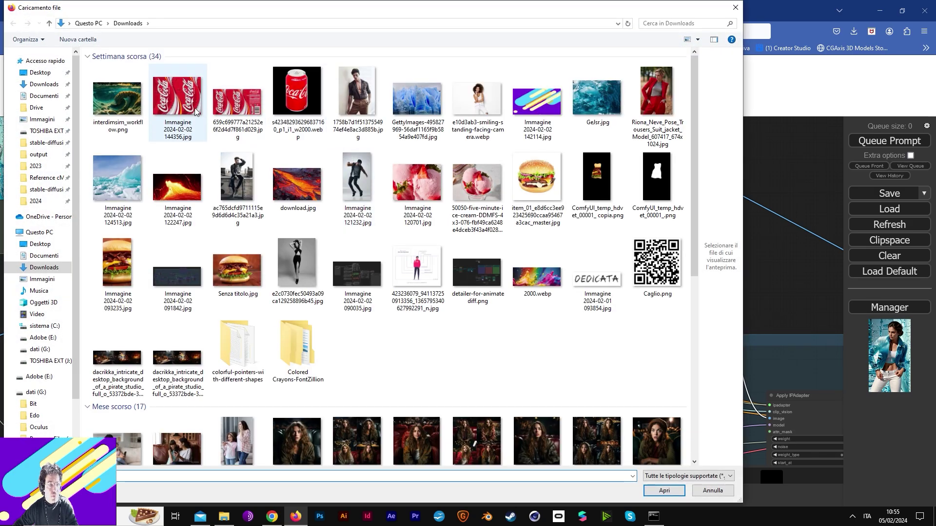
{"action": "double_click", "coordinate": [194, 107]}
Step: Review the IPAdapter and SegAll groups, and queue the prompt to generate the restyled male model
{"action": "left_click_drag", "start_coordinate": [585, 276], "coordinate": [367, 203]}
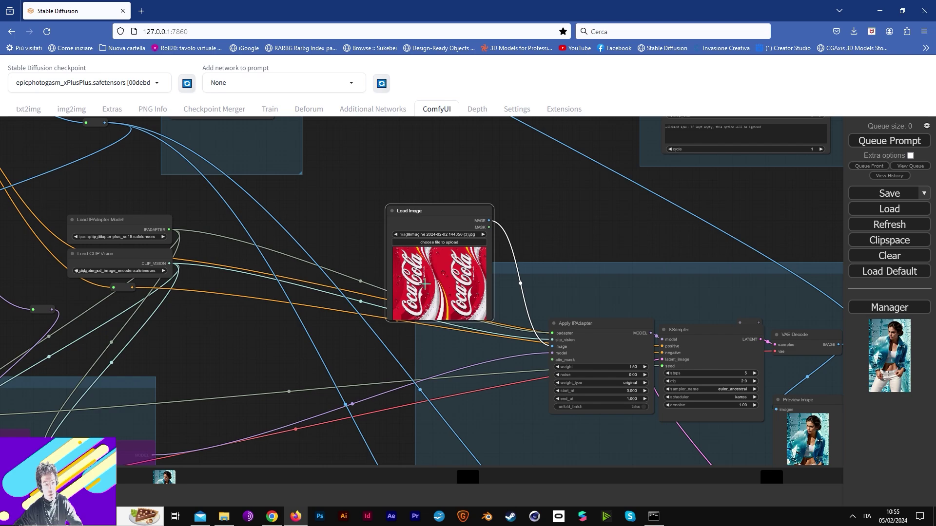
{"action": "left_click_drag", "start_coordinate": [602, 304], "coordinate": [398, 196]}
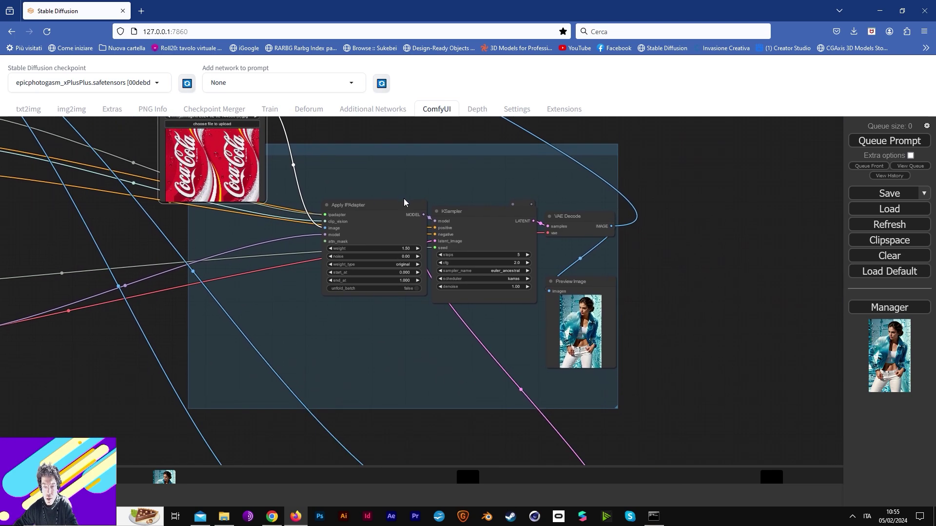
{"action": "left_click_drag", "start_coordinate": [457, 311], "coordinate": [405, 187]}
{"action": "scroll", "coordinate": [390, 214], "scroll_direction": "down", "scroll_amount": 10}
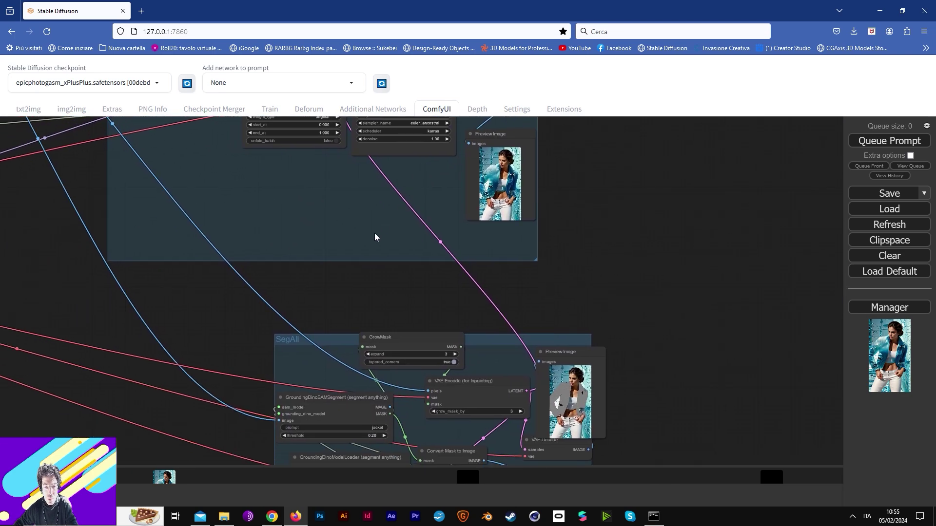
{"action": "left_click_drag", "start_coordinate": [410, 258], "coordinate": [657, 374]}
{"action": "left_click_drag", "start_coordinate": [326, 285], "coordinate": [718, 406]}
{"action": "scroll", "coordinate": [472, 361], "scroll_direction": "up", "scroll_amount": 2}
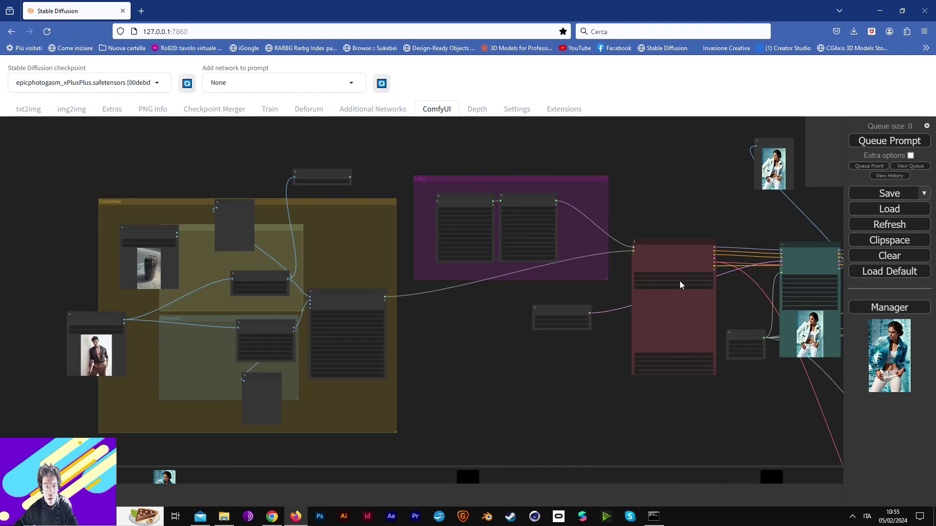
{"action": "left_click", "coordinate": [888, 141]}
Step: Move the pose photo's Load Image node beside the Preview Image node below the DWPose Estimator
{"action": "scroll", "coordinate": [765, 276], "scroll_direction": "up", "scroll_amount": 3}
{"action": "left_click_drag", "start_coordinate": [552, 299], "coordinate": [765, 274]}
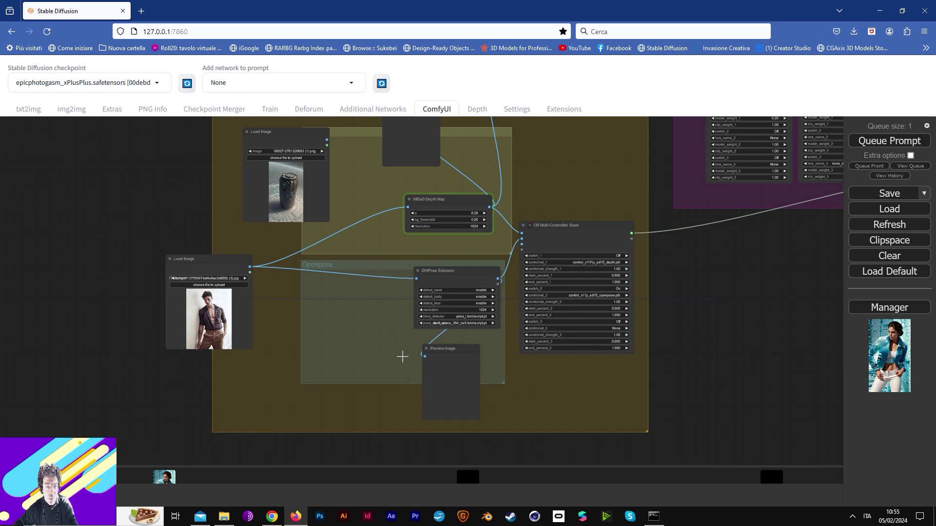
{"action": "left_click_drag", "start_coordinate": [371, 351], "coordinate": [428, 263]}
{"action": "left_click_drag", "start_coordinate": [283, 177], "coordinate": [444, 250]}
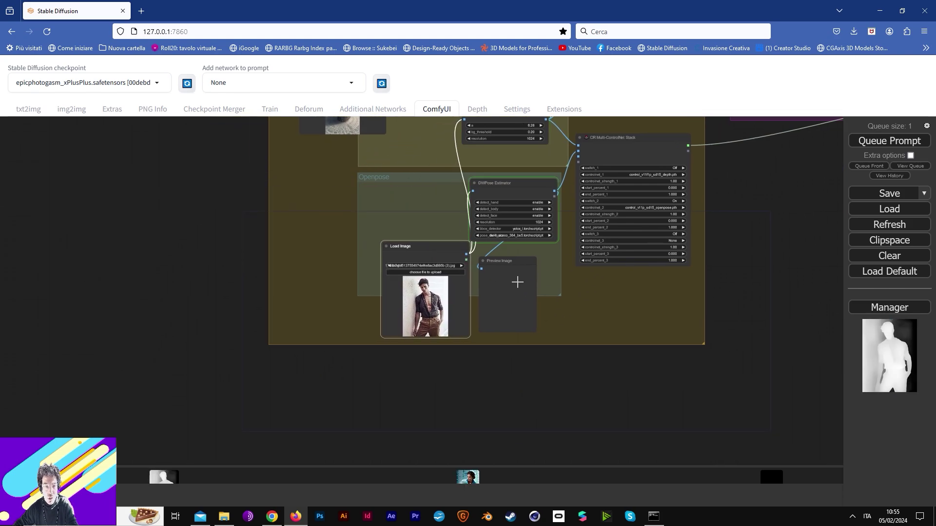
Step: Enlarge the DWPose Preview Image node to roughly the height of the adjacent pose photo node
{"action": "scroll", "coordinate": [516, 278], "scroll_direction": "up", "scroll_amount": 3}
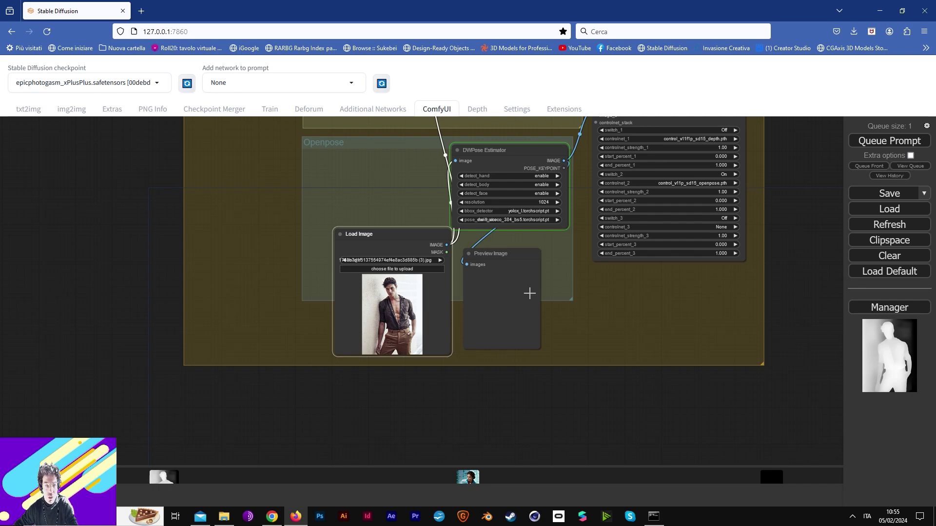
{"action": "scroll", "coordinate": [530, 293], "scroll_direction": "up", "scroll_amount": 3}
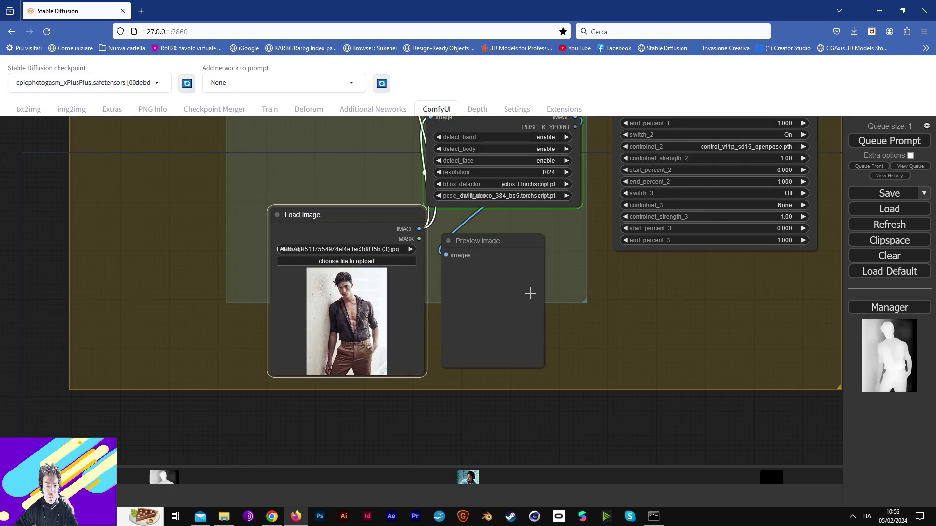
{"action": "scroll", "coordinate": [530, 293], "scroll_direction": "up", "scroll_amount": 2}
{"action": "left_click_drag", "start_coordinate": [467, 229], "coordinate": [462, 206]}
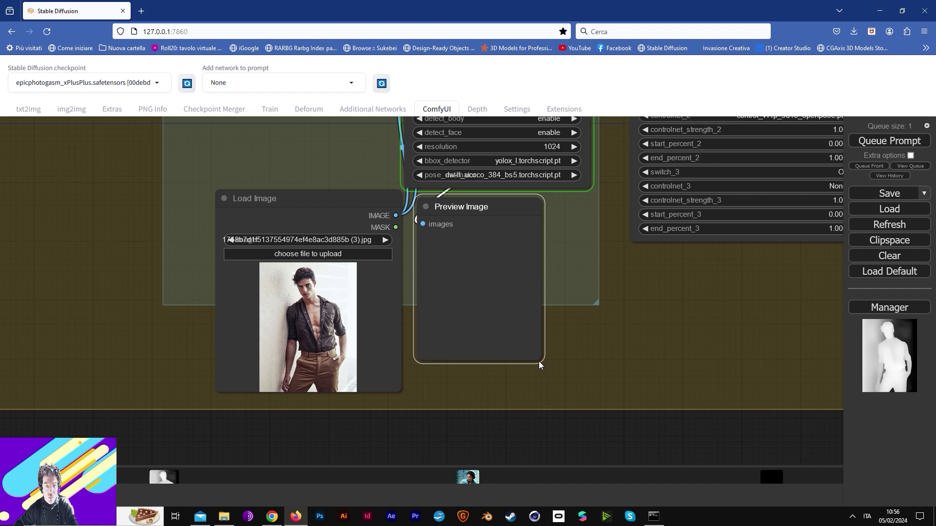
{"action": "left_click_drag", "start_coordinate": [536, 359], "coordinate": [559, 387]}
{"action": "left_click", "coordinate": [636, 358]}
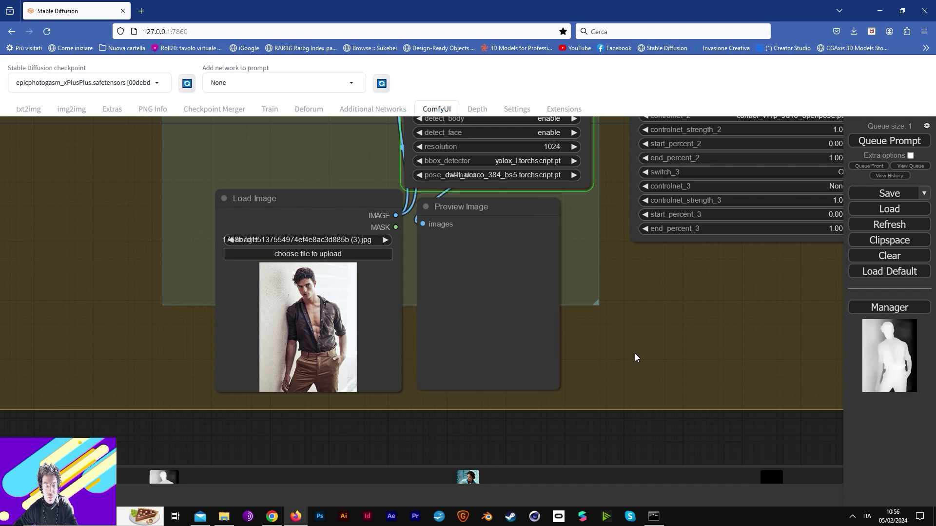
Step: Compare the generated pose skeleton with the source photo of the man
{"action": "scroll", "coordinate": [634, 346], "scroll_direction": "down", "scroll_amount": 3}
{"action": "scroll", "coordinate": [633, 342], "scroll_direction": "down", "scroll_amount": 3}
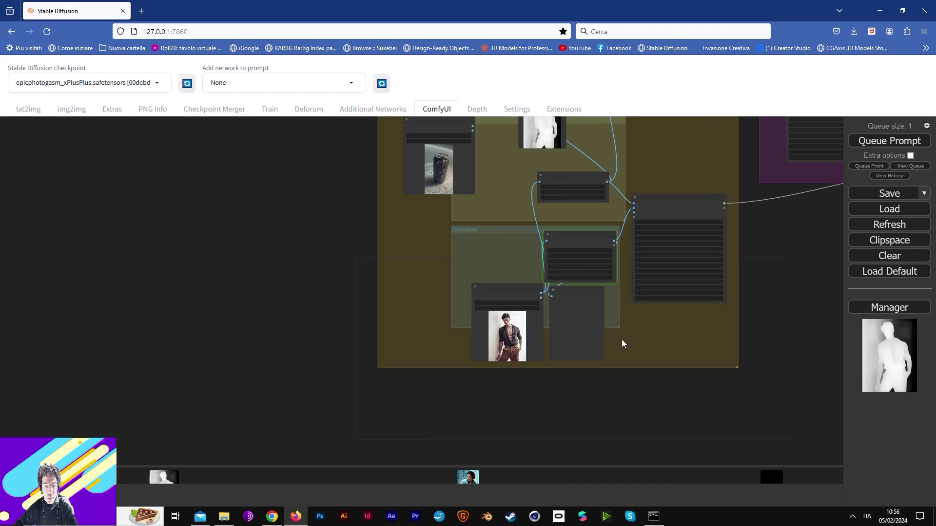
{"action": "scroll", "coordinate": [622, 342], "scroll_direction": "up", "scroll_amount": 5}
{"action": "scroll", "coordinate": [621, 341], "scroll_direction": "down", "scroll_amount": 6}
{"action": "scroll", "coordinate": [540, 333], "scroll_direction": "up", "scroll_amount": 9}
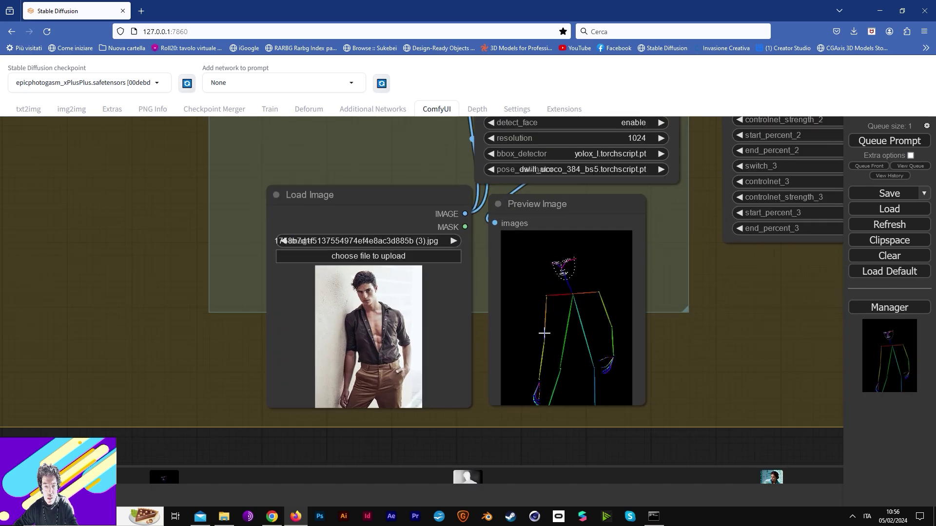
Step: Examine the images from the first KSampler and the HiRes++ pass, along with the HighRes-Fix Script settings
{"action": "left_click_drag", "start_coordinate": [765, 325], "coordinate": [385, 329]}
{"action": "scroll", "coordinate": [587, 359], "scroll_direction": "down", "scroll_amount": 13}
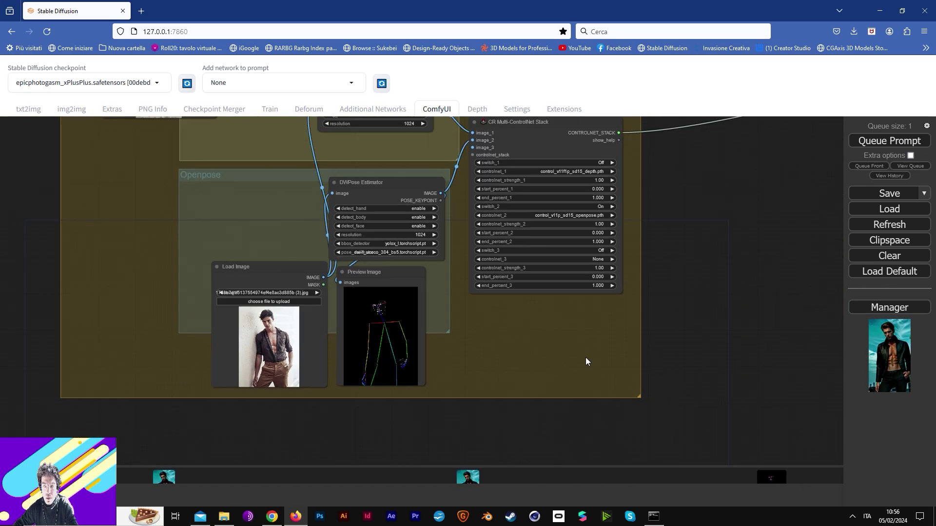
{"action": "left_click_drag", "start_coordinate": [612, 363], "coordinate": [390, 283]}
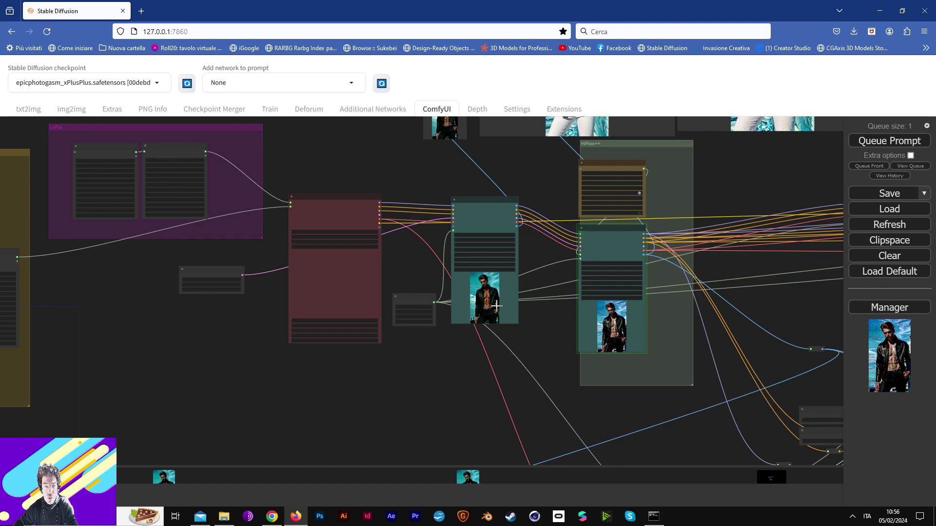
{"action": "scroll", "coordinate": [489, 309], "scroll_direction": "up", "scroll_amount": 10}
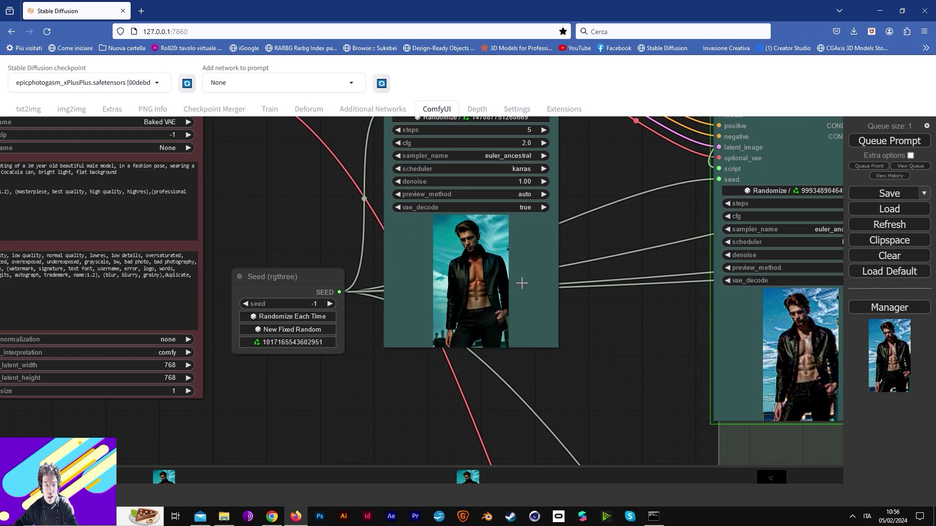
{"action": "left_click_drag", "start_coordinate": [588, 278], "coordinate": [270, 262]}
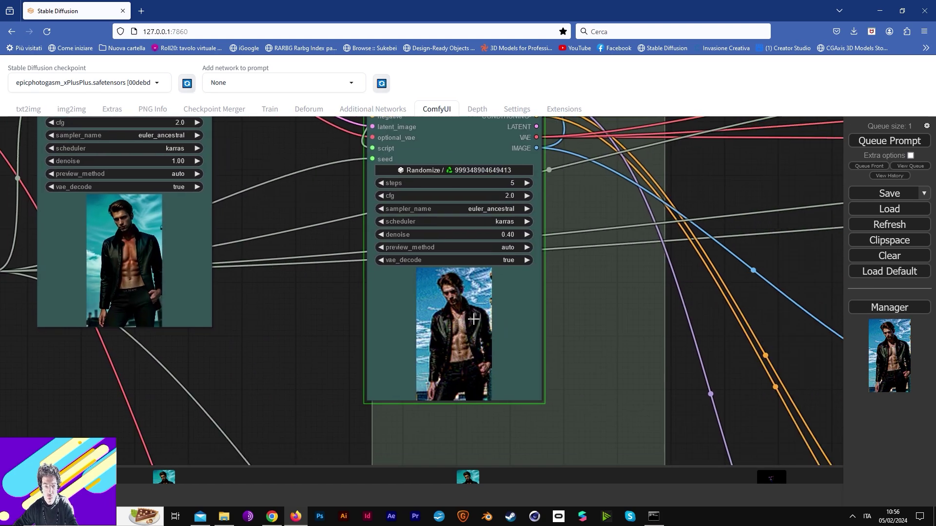
{"action": "left_click_drag", "start_coordinate": [359, 230], "coordinate": [386, 408]}
{"action": "left_click_drag", "start_coordinate": [342, 200], "coordinate": [340, 314]}
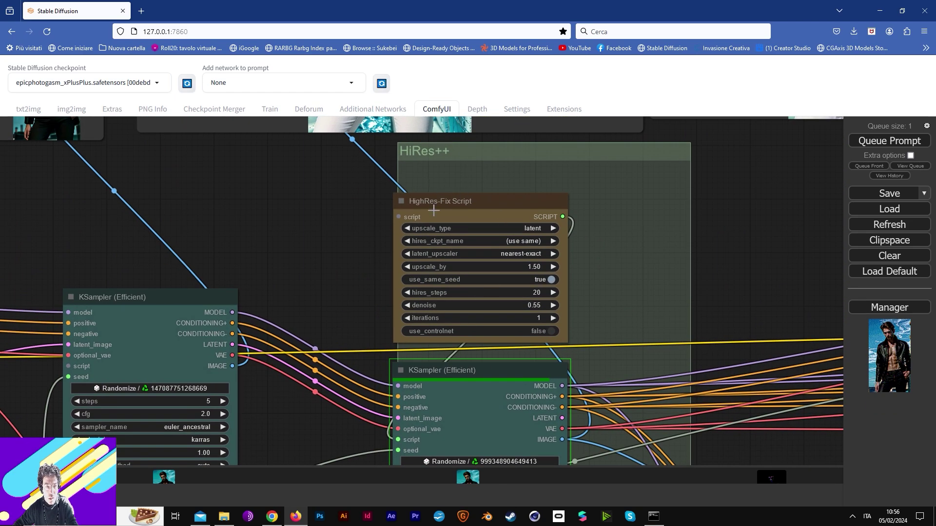
{"action": "left_click_drag", "start_coordinate": [387, 375], "coordinate": [375, 259]}
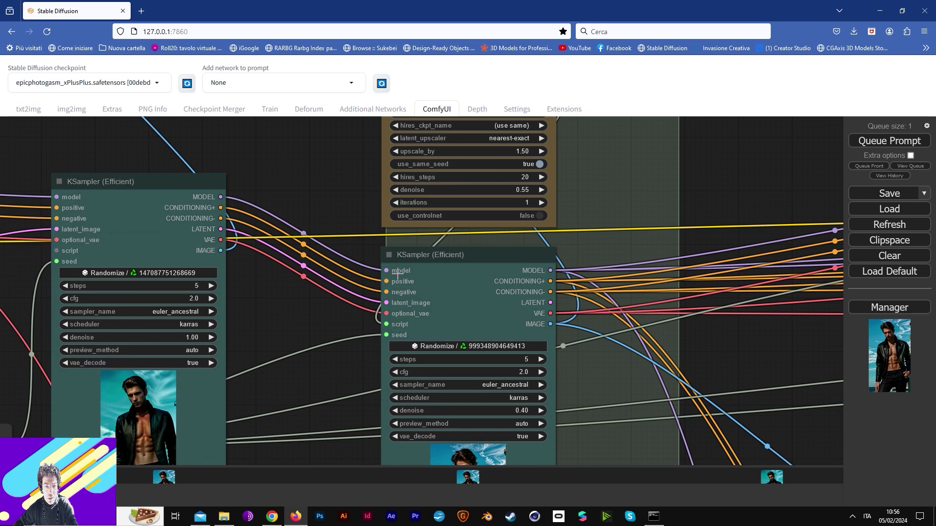
{"action": "scroll", "coordinate": [398, 273], "scroll_direction": "down", "scroll_amount": 4}
{"action": "left_click_drag", "start_coordinate": [351, 204], "coordinate": [364, 387]}
{"action": "left_click_drag", "start_coordinate": [380, 321], "coordinate": [386, 393]}
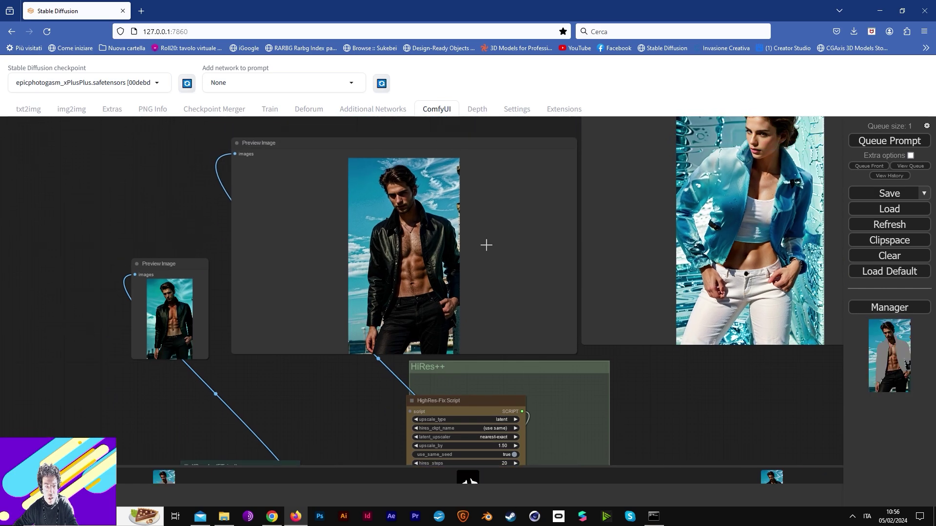
Step: Inspect the jacket mask previews in the SegAll group and the restyled jacket produced by the Apply IPAdapter group
{"action": "left_click_drag", "start_coordinate": [667, 388], "coordinate": [530, 169]}
{"action": "left_click_drag", "start_coordinate": [628, 317], "coordinate": [544, 131]}
{"action": "mouse_move", "coordinate": [621, 363]}
{"action": "left_mouse_down"}
{"action": "mouse_move", "coordinate": [625, 322]}
{"action": "mouse_move", "coordinate": [487, 136]}
{"action": "left_mouse_up"}
{"action": "left_click_drag", "start_coordinate": [685, 374], "coordinate": [504, 151]}
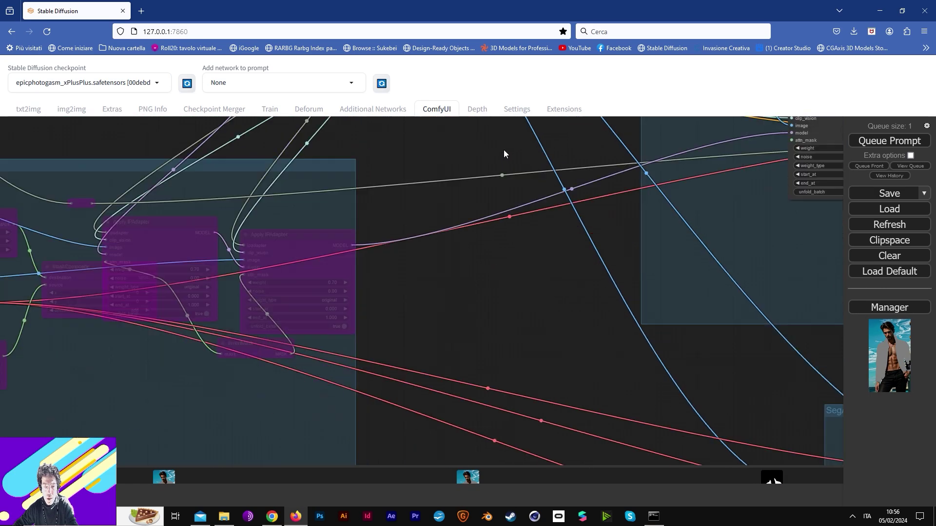
{"action": "left_click_drag", "start_coordinate": [717, 428], "coordinate": [391, 111]}
{"action": "left_click_drag", "start_coordinate": [643, 282], "coordinate": [407, 291]}
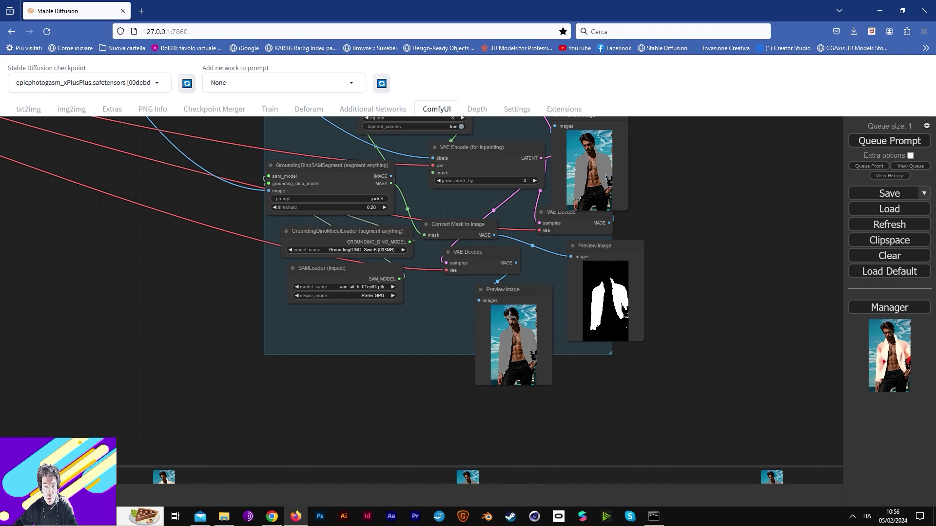
{"action": "left_click_drag", "start_coordinate": [635, 180], "coordinate": [650, 348]}
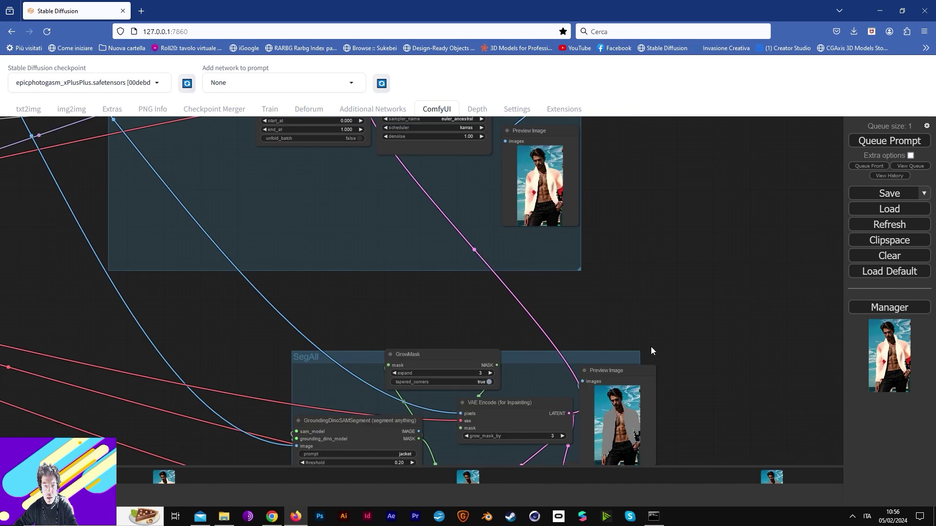
{"action": "left_click_drag", "start_coordinate": [459, 260], "coordinate": [533, 349]}
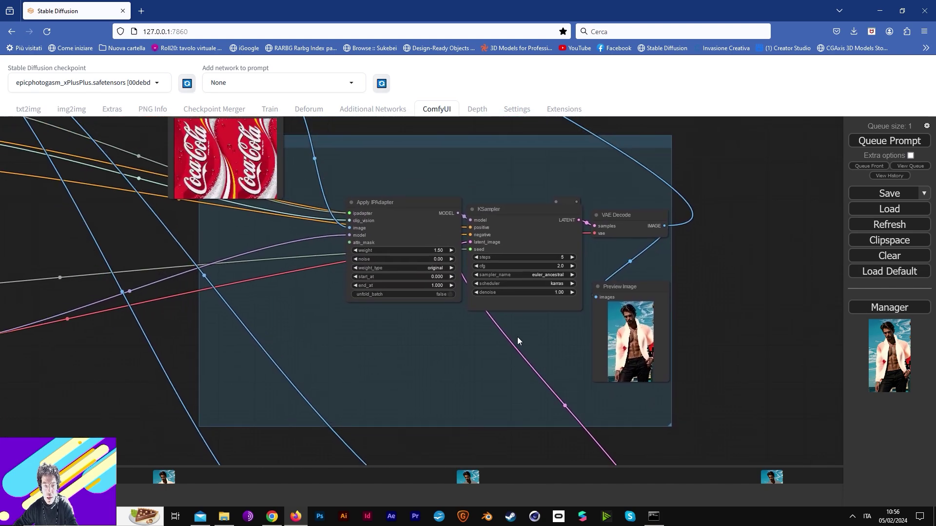
{"action": "scroll", "coordinate": [510, 333], "scroll_direction": "up", "scroll_amount": 1}
{"action": "scroll", "coordinate": [505, 330], "scroll_direction": "up", "scroll_amount": 2}
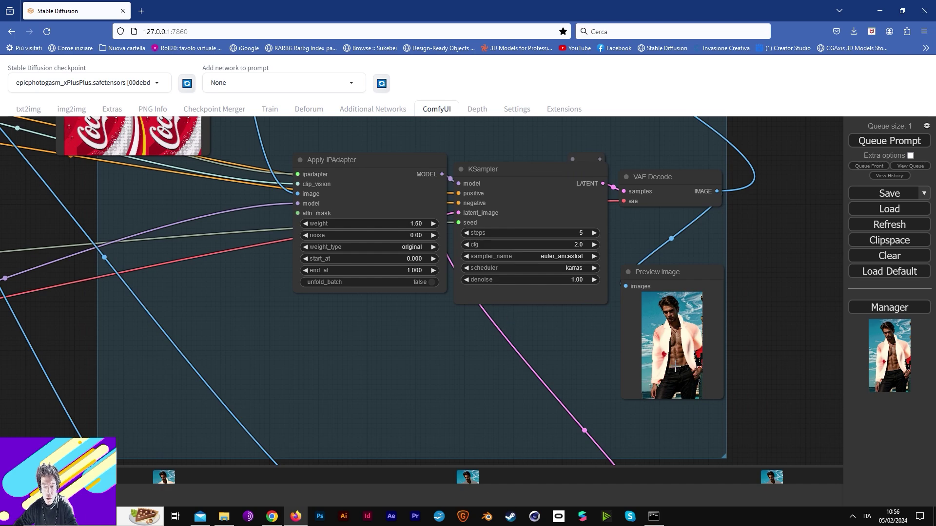
Step: Examine the restyled jacket in the preview beside the Apply IPAdapter and KSampler nodes and display the prompt queue
{"action": "scroll", "coordinate": [675, 368], "scroll_direction": "up", "scroll_amount": 3}
{"action": "left_click_drag", "start_coordinate": [458, 328], "coordinate": [443, 360]}
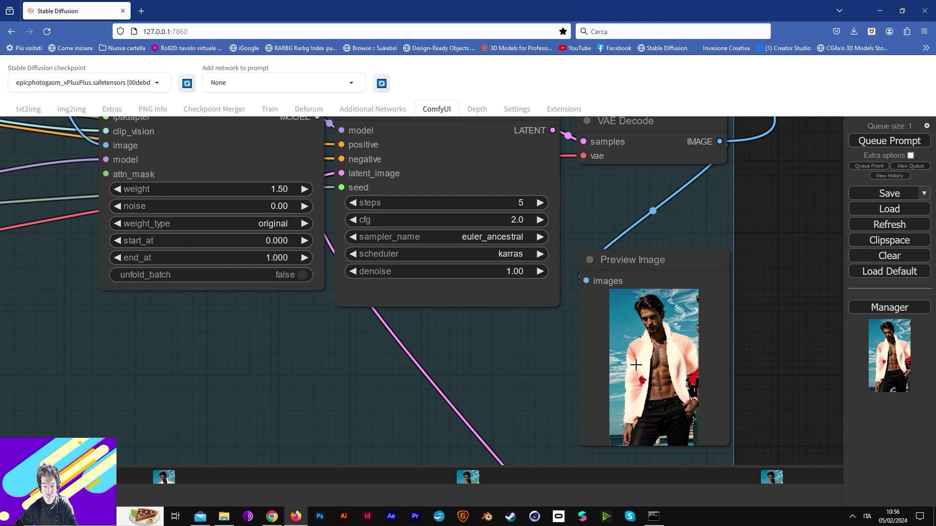
{"action": "scroll", "coordinate": [655, 352], "scroll_direction": "down", "scroll_amount": 7}
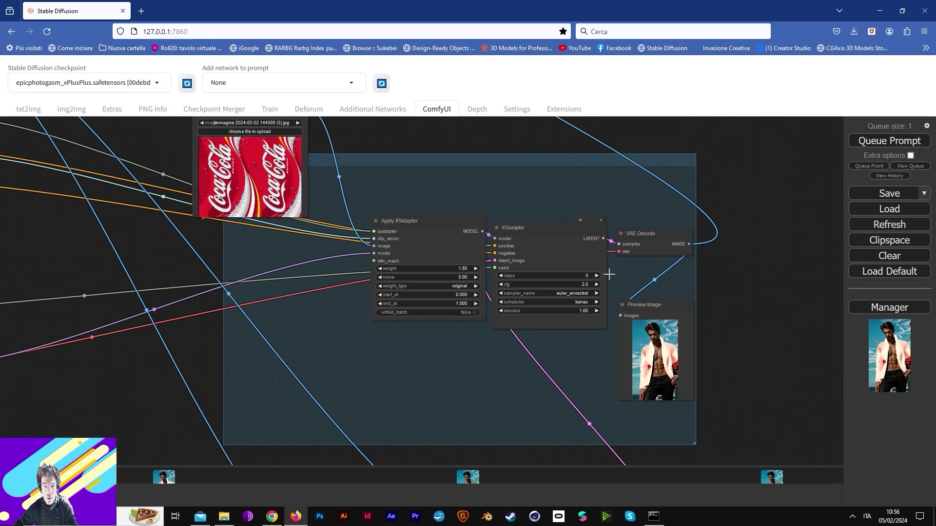
{"action": "scroll", "coordinate": [629, 341], "scroll_direction": "down", "scroll_amount": 6}
{"action": "left_click_drag", "start_coordinate": [368, 238], "coordinate": [461, 265]}
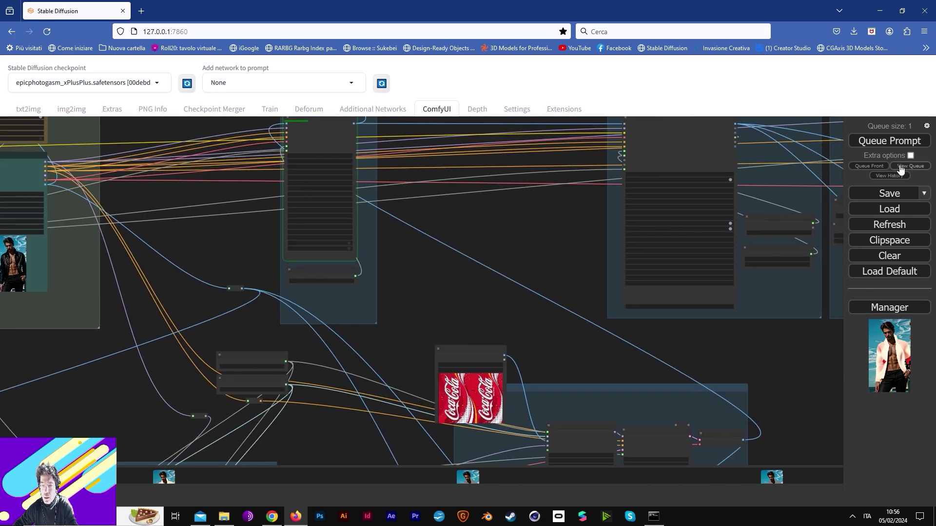
{"action": "left_click", "coordinate": [905, 166]}
Step: Set the weight of the Apply IPAdapter node beside the Coca-Cola image to 1
{"action": "left_click_drag", "start_coordinate": [594, 420], "coordinate": [577, 268]}
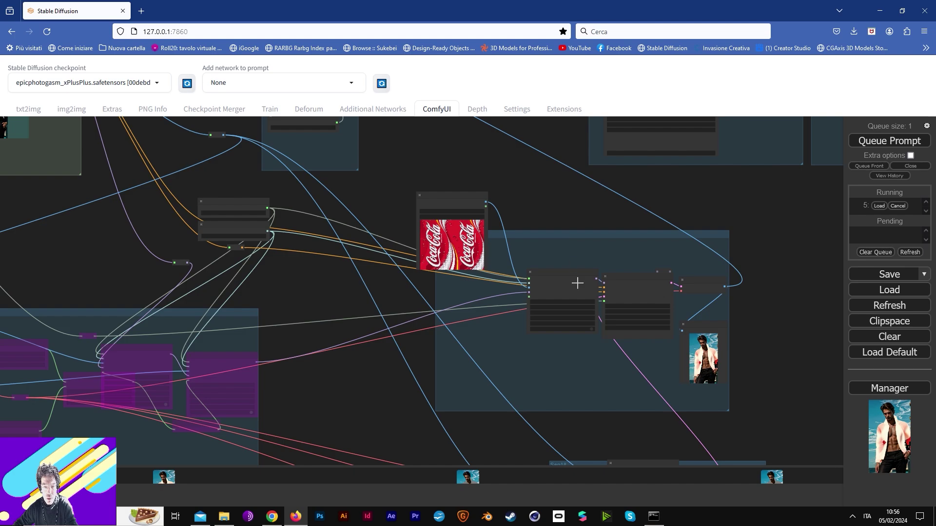
{"action": "scroll", "coordinate": [578, 283], "scroll_direction": "up", "scroll_amount": 5}
{"action": "scroll", "coordinate": [579, 299], "scroll_direction": "down", "scroll_amount": 1}
{"action": "left_click", "coordinate": [588, 314]}
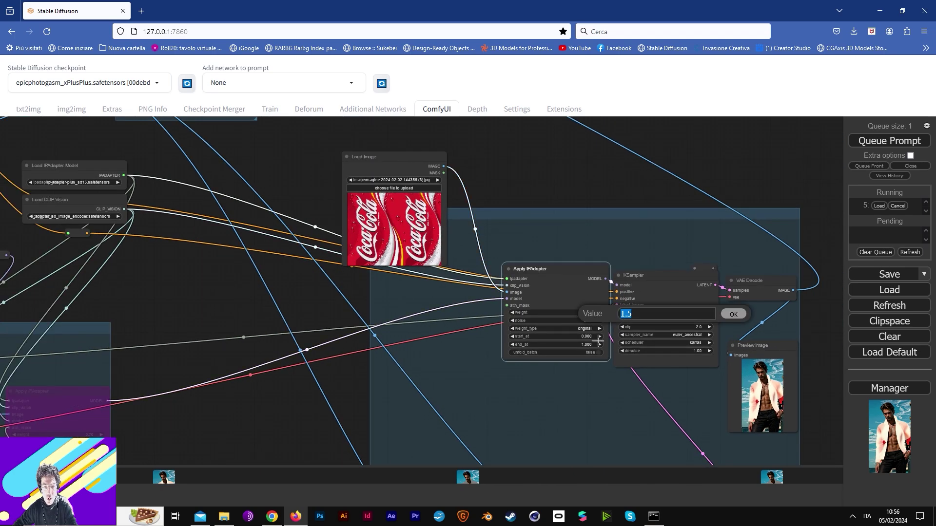
{"action": "type", "text": "1"}
{"action": "left_click", "coordinate": [732, 314]}
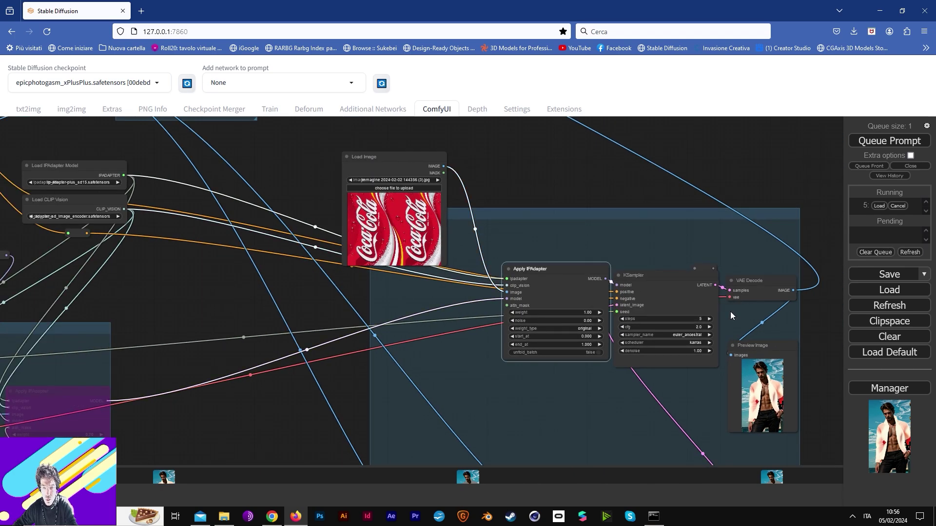
Step: Set the jacket segmentation threshold in the SegAll group's GroundingDinoSAMSegment node to 0.10 and queue the prompt
{"action": "left_click_drag", "start_coordinate": [811, 361], "coordinate": [670, 184]}
{"action": "left_click_drag", "start_coordinate": [706, 367], "coordinate": [682, 244]}
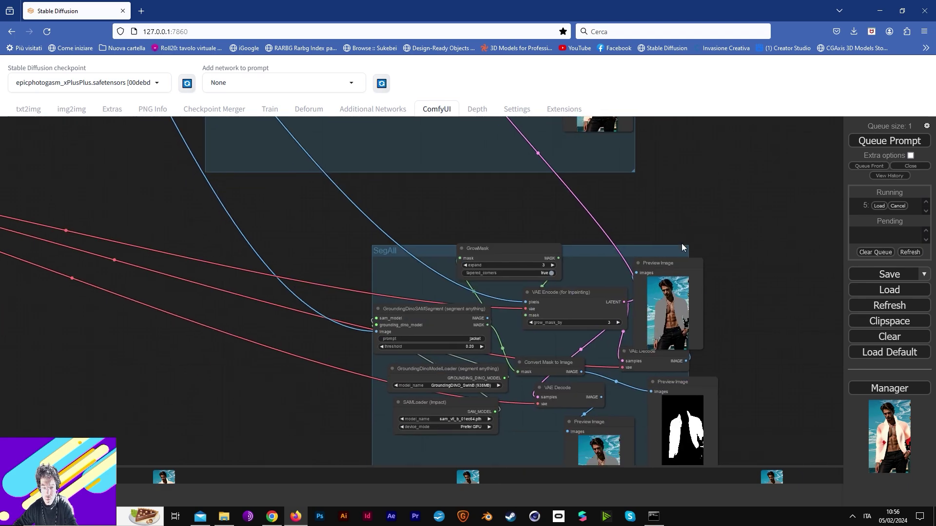
{"action": "scroll", "coordinate": [639, 282], "scroll_direction": "up", "scroll_amount": 2}
{"action": "left_click_drag", "start_coordinate": [726, 345], "coordinate": [767, 263]}
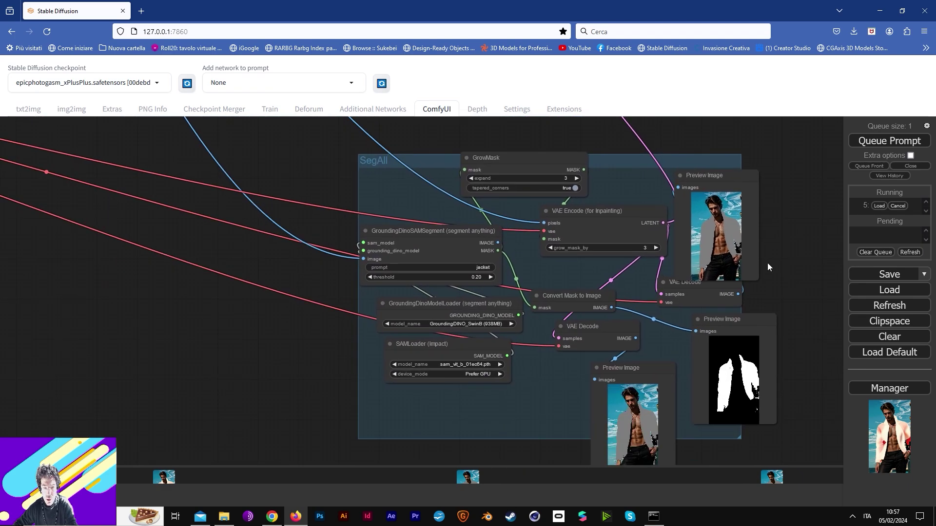
{"action": "left_click", "coordinate": [475, 278]}
{"action": "type", "text": "0."}
{"action": "key", "text": "Return"}
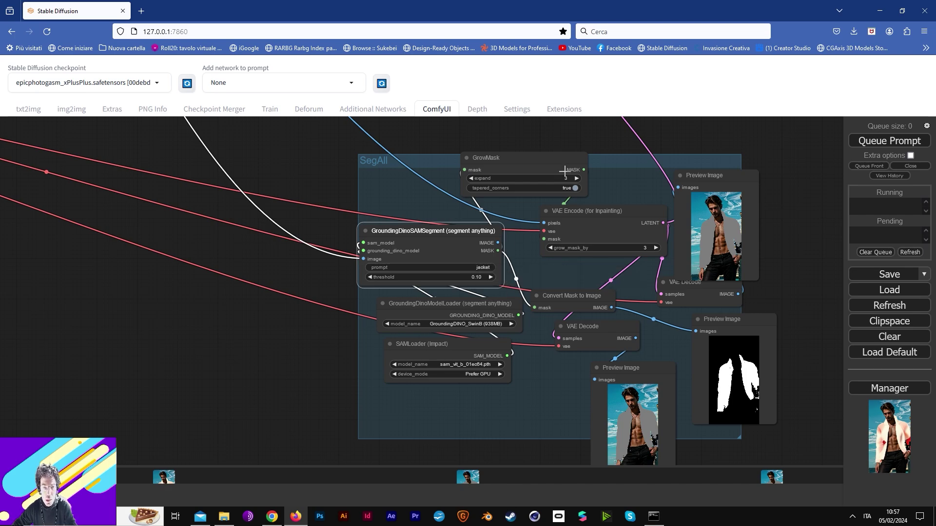
{"action": "left_click", "coordinate": [871, 143]}
Step: Compare the new images generated by the first KSampler and the HiRes++ KSampler
{"action": "left_click_drag", "start_coordinate": [259, 199], "coordinate": [703, 302]}
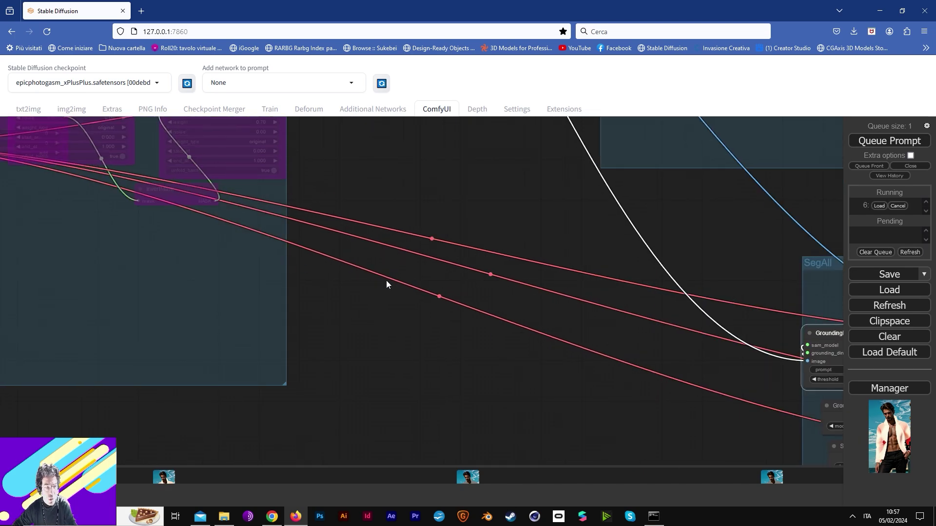
{"action": "left_click_drag", "start_coordinate": [332, 268], "coordinate": [749, 380]}
{"action": "left_click_drag", "start_coordinate": [309, 220], "coordinate": [514, 347]}
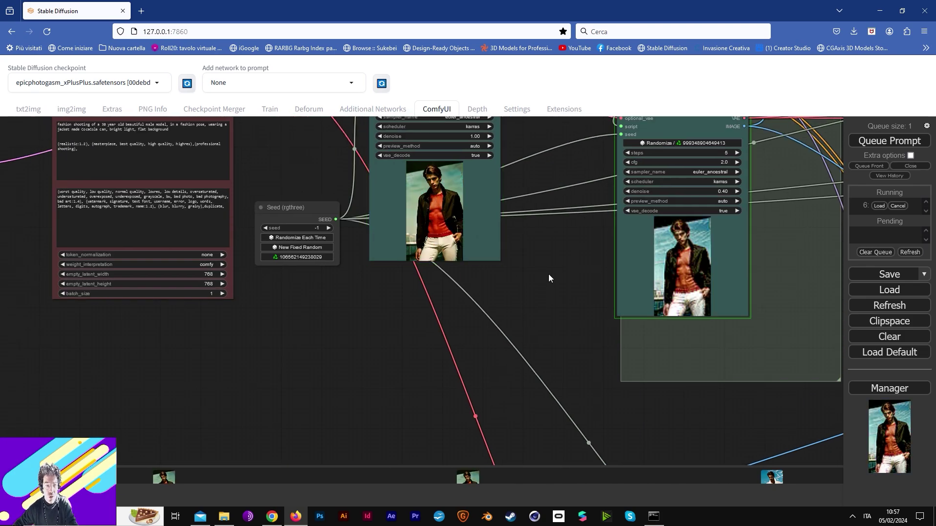
{"action": "left_click_drag", "start_coordinate": [575, 277], "coordinate": [450, 323]}
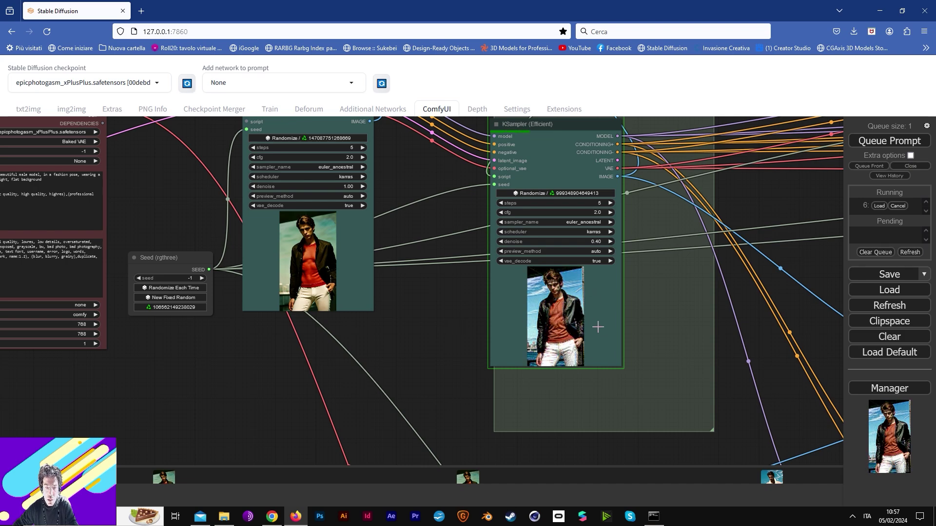
{"action": "left_click_drag", "start_coordinate": [758, 250], "coordinate": [463, 163]}
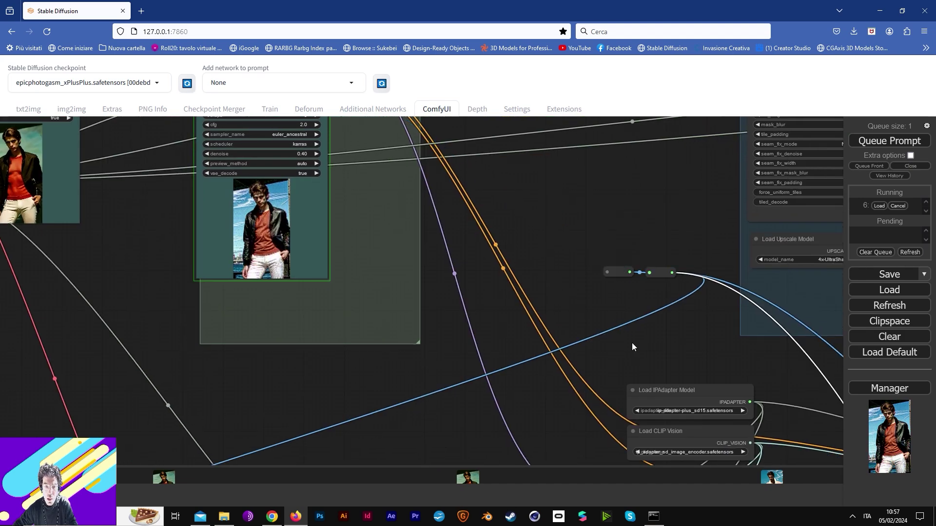
Step: Reconnect the IMAGE output of the HiRes++ KSampler (Efficient) to the reroute feeding the IPAdapter and SegAll groups
{"action": "left_click_drag", "start_coordinate": [514, 273], "coordinate": [527, 390]}
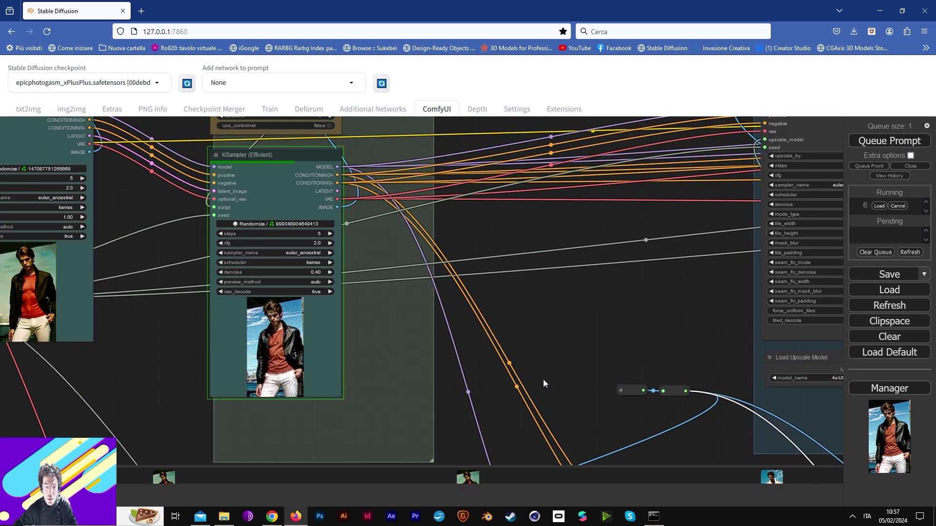
{"action": "left_click_drag", "start_coordinate": [340, 208], "coordinate": [620, 391]}
{"action": "left_click_drag", "start_coordinate": [637, 354], "coordinate": [525, 343]}
{"action": "scroll", "coordinate": [525, 347], "scroll_direction": "down", "scroll_amount": 5}
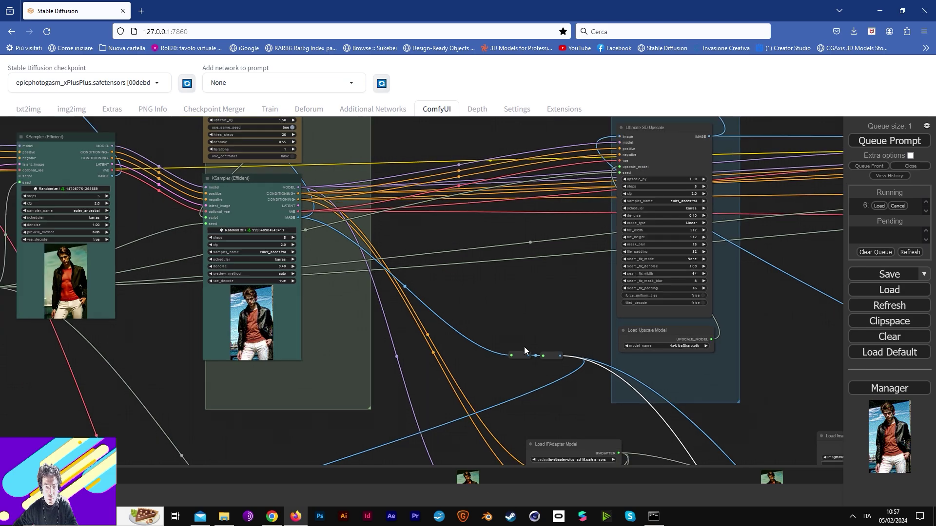
Step: Check the new jacket mask in the SegAll group and the restyled jacket preview of the Apply IPAdapter group
{"action": "left_click_drag", "start_coordinate": [607, 413], "coordinate": [448, 243]}
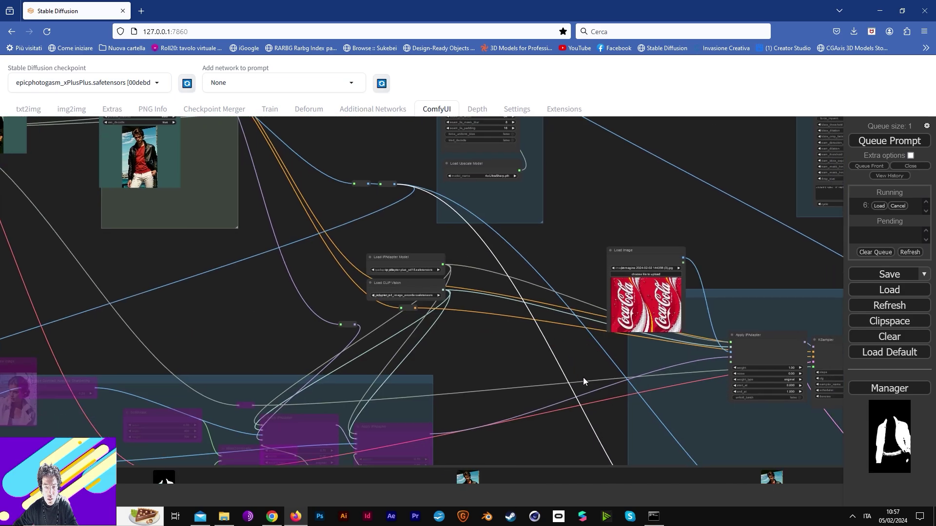
{"action": "left_click_drag", "start_coordinate": [582, 377], "coordinate": [443, 281]}
{"action": "left_click_drag", "start_coordinate": [557, 349], "coordinate": [332, 177]}
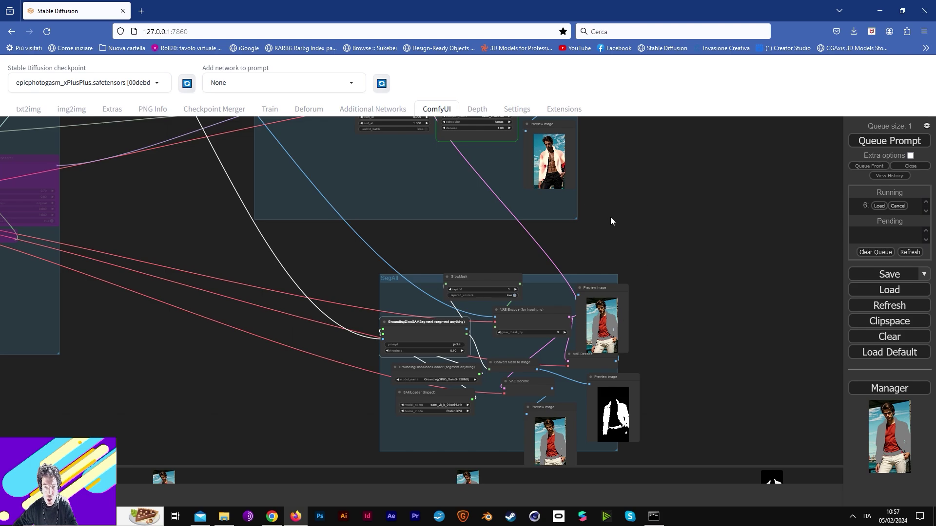
{"action": "left_click_drag", "start_coordinate": [610, 218], "coordinate": [627, 319]}
{"action": "scroll", "coordinate": [599, 288], "scroll_direction": "up", "scroll_amount": 3}
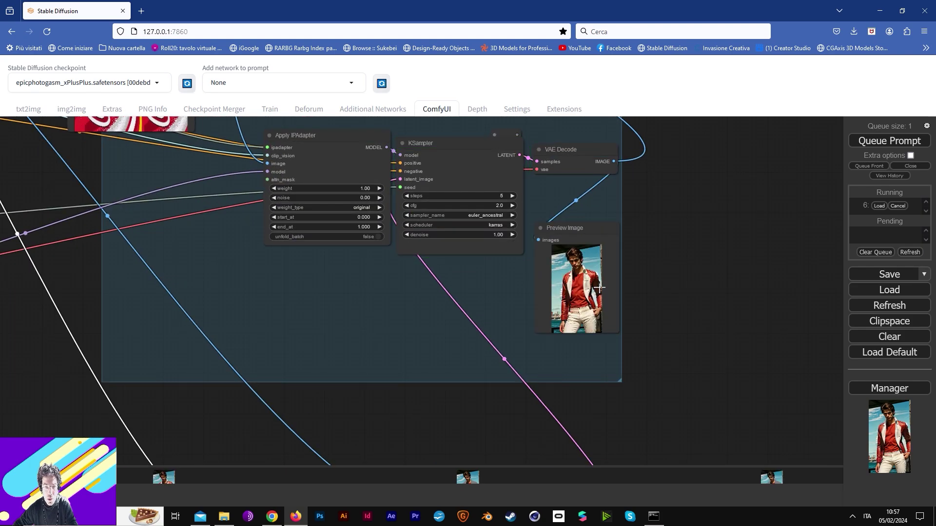
{"action": "scroll", "coordinate": [604, 288], "scroll_direction": "up", "scroll_amount": 5}
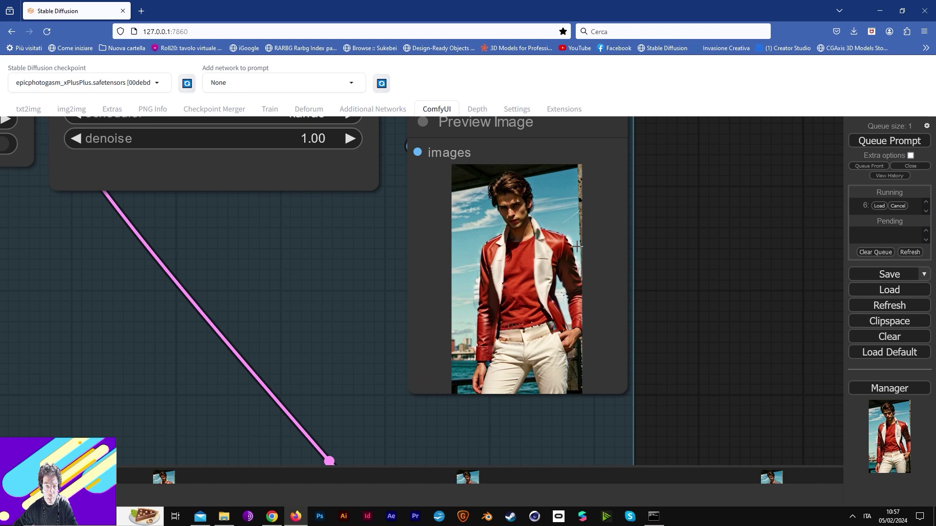
{"action": "scroll", "coordinate": [561, 315], "scroll_direction": "down", "scroll_amount": 6}
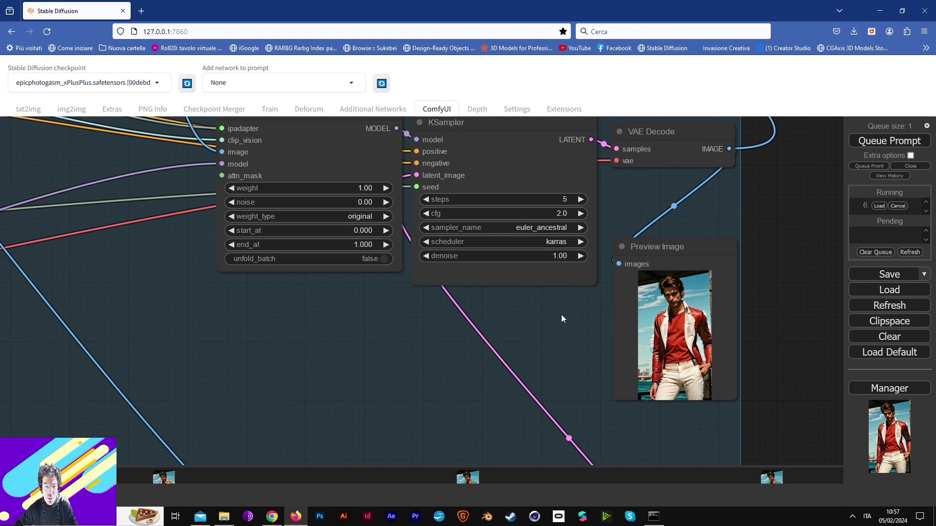
{"action": "left_click_drag", "start_coordinate": [547, 325], "coordinate": [567, 396]}
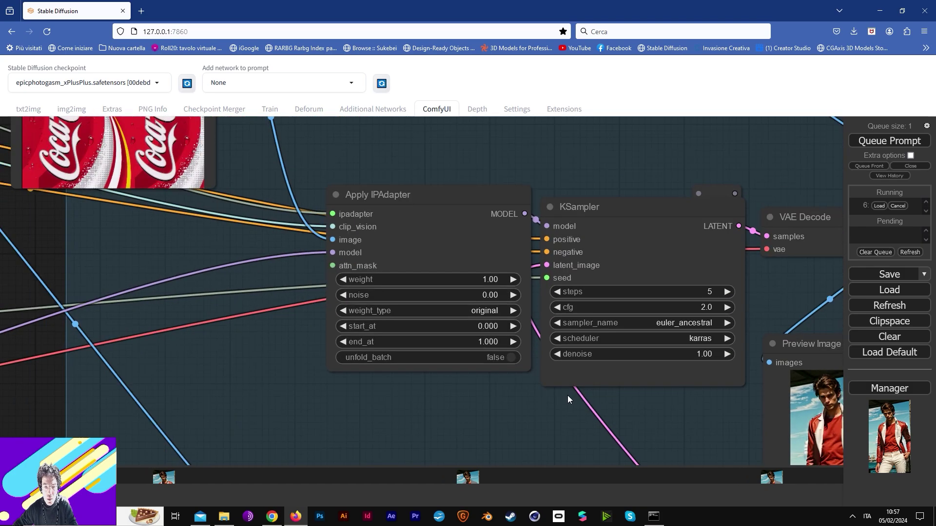
Step: Compare the large preview of the original jacket with the upscaled restyled version above the Upscale group
{"action": "scroll", "coordinate": [568, 396], "scroll_direction": "down", "scroll_amount": 9}
{"action": "left_click_drag", "start_coordinate": [406, 121], "coordinate": [662, 380]}
{"action": "left_click_drag", "start_coordinate": [592, 197], "coordinate": [722, 370]}
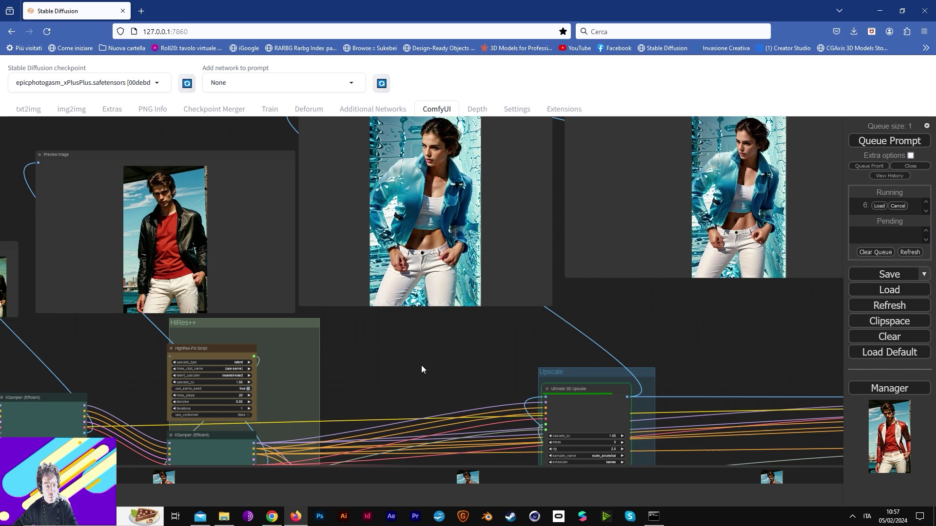
{"action": "left_click_drag", "start_coordinate": [683, 375], "coordinate": [518, 259]}
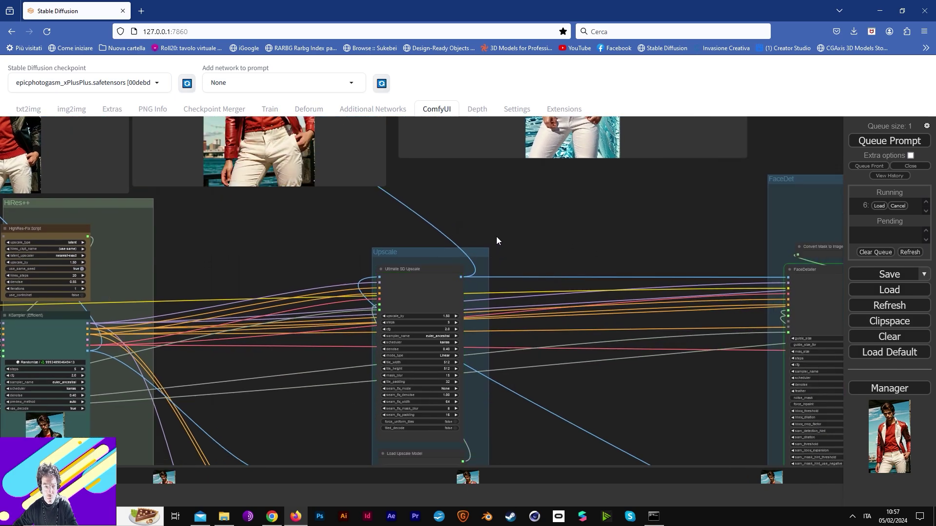
{"action": "left_click_drag", "start_coordinate": [499, 251], "coordinate": [632, 368]}
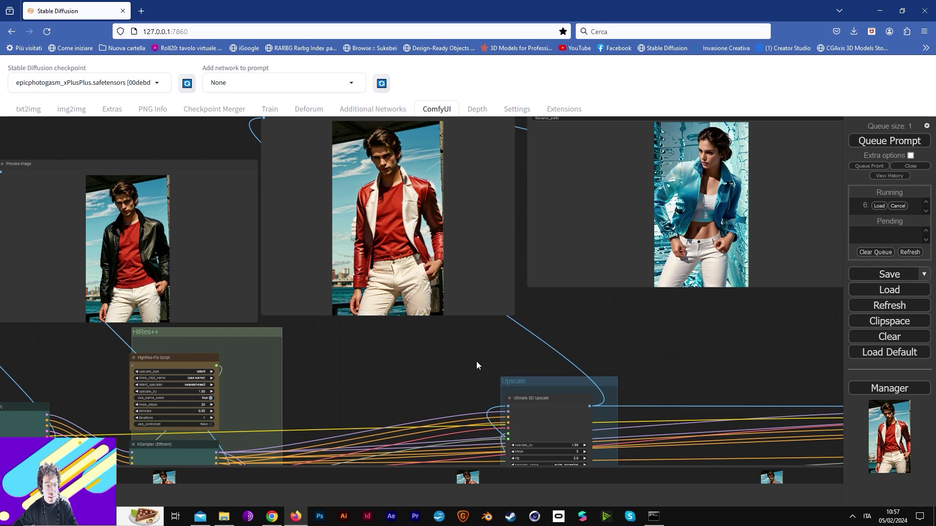
{"action": "scroll", "coordinate": [443, 340], "scroll_direction": "up", "scroll_amount": 2}
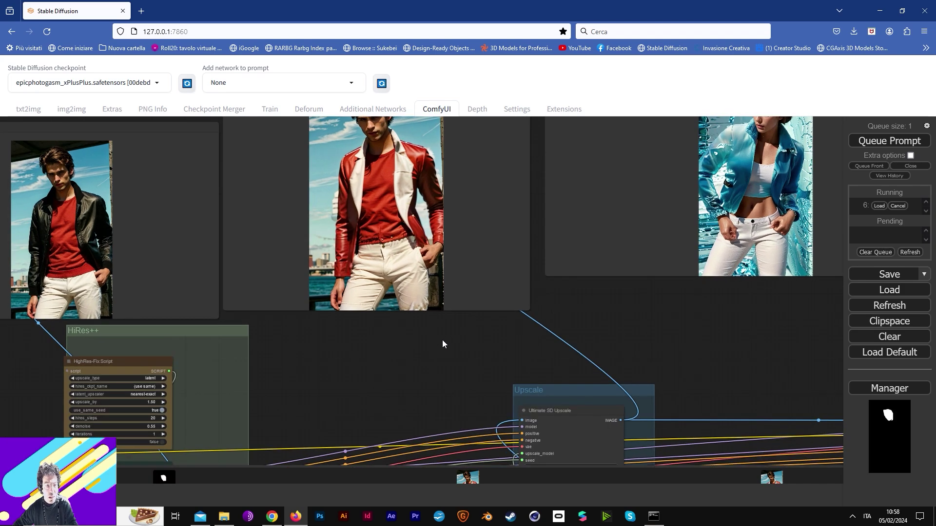
{"action": "scroll", "coordinate": [427, 298], "scroll_direction": "up", "scroll_amount": 2}
{"action": "left_click_drag", "start_coordinate": [495, 233], "coordinate": [316, 320]}
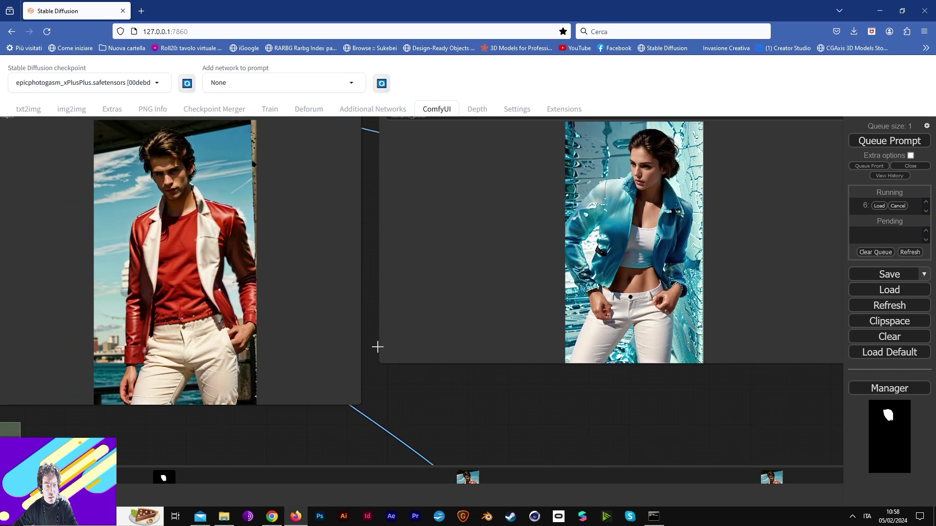
{"action": "scroll", "coordinate": [378, 347], "scroll_direction": "down", "scroll_amount": 7}
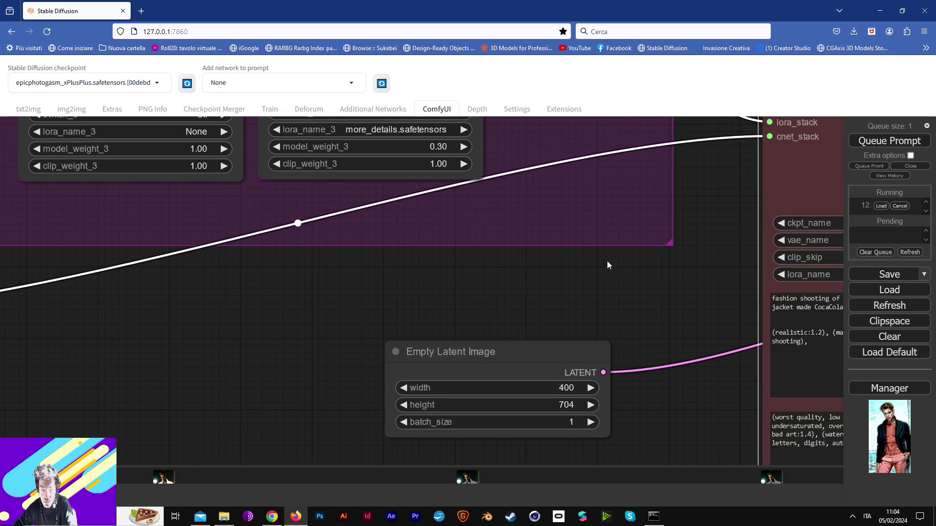
Step: Review the Openpose pose source, the ControlNet stack settings and the two KSampler images for the current run
{"action": "left_click_drag", "start_coordinate": [607, 261], "coordinate": [772, 448]}
{"action": "scroll", "coordinate": [656, 311], "scroll_direction": "down", "scroll_amount": 9}
{"action": "left_click_drag", "start_coordinate": [486, 299], "coordinate": [569, 315]}
{"action": "left_click_drag", "start_coordinate": [421, 337], "coordinate": [613, 186]}
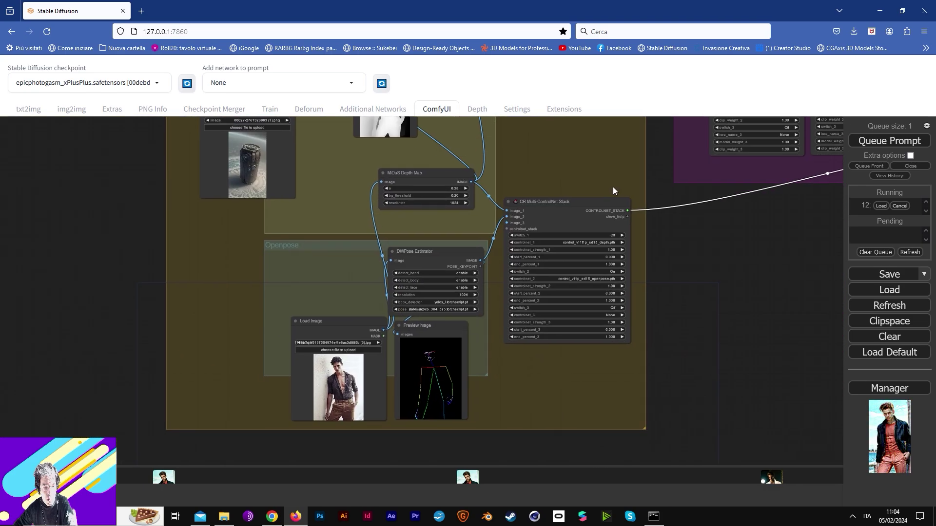
{"action": "left_click_drag", "start_coordinate": [551, 366], "coordinate": [552, 336]}
{"action": "left_click_drag", "start_coordinate": [682, 298], "coordinate": [44, 229]}
{"action": "left_click_drag", "start_coordinate": [723, 336], "coordinate": [530, 288]}
{"action": "scroll", "coordinate": [372, 255], "scroll_direction": "up", "scroll_amount": 6}
{"action": "left_click_drag", "start_coordinate": [822, 411], "coordinate": [559, 357]}
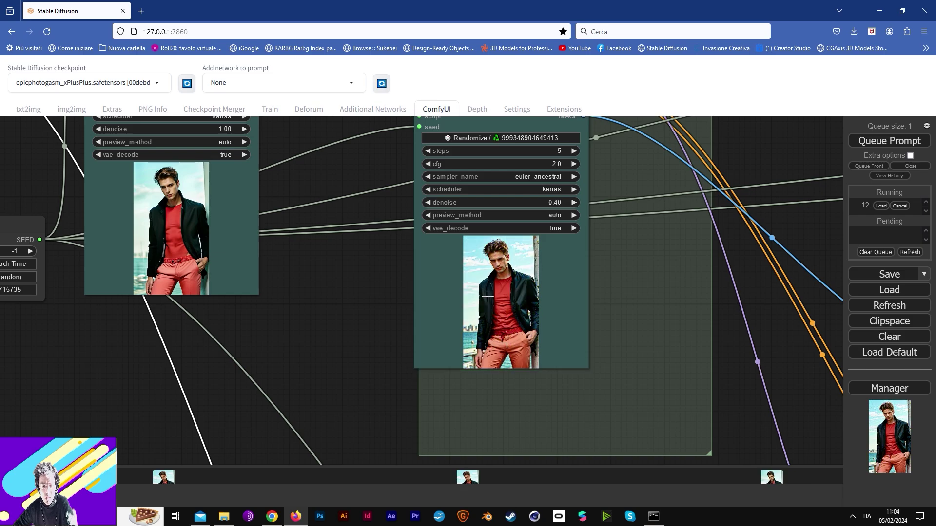
Step: Inspect the jacket mask and masked image previews of the current run in the SegAll group
{"action": "left_click_drag", "start_coordinate": [633, 324], "coordinate": [361, 273]}
{"action": "left_click_drag", "start_coordinate": [590, 337], "coordinate": [309, 257]}
{"action": "left_click_drag", "start_coordinate": [467, 341], "coordinate": [273, 161]}
{"action": "left_click_drag", "start_coordinate": [568, 323], "coordinate": [347, 159]}
{"action": "left_click_drag", "start_coordinate": [539, 314], "coordinate": [171, 150]}
{"action": "left_click_drag", "start_coordinate": [409, 297], "coordinate": [184, 119]}
{"action": "mouse_move", "coordinate": [506, 239]}
{"action": "left_mouse_down"}
{"action": "mouse_move", "coordinate": [439, 162]}
{"action": "mouse_move", "coordinate": [434, 104]}
{"action": "left_mouse_up"}
{"action": "left_click_drag", "start_coordinate": [477, 235], "coordinate": [452, 138]}
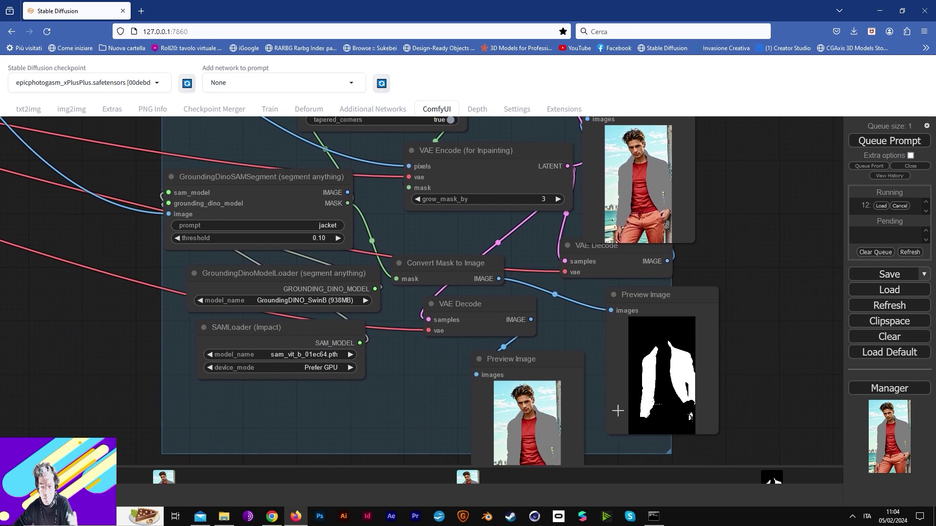
Step: Examine the red restyled jacket up close in the Preview Image node of the Apply IPAdapter group
{"action": "left_click_drag", "start_coordinate": [720, 248], "coordinate": [727, 420]}
{"action": "left_click_drag", "start_coordinate": [636, 177], "coordinate": [659, 365]}
{"action": "left_click_drag", "start_coordinate": [660, 286], "coordinate": [710, 385]}
{"action": "scroll", "coordinate": [649, 327], "scroll_direction": "up", "scroll_amount": 7}
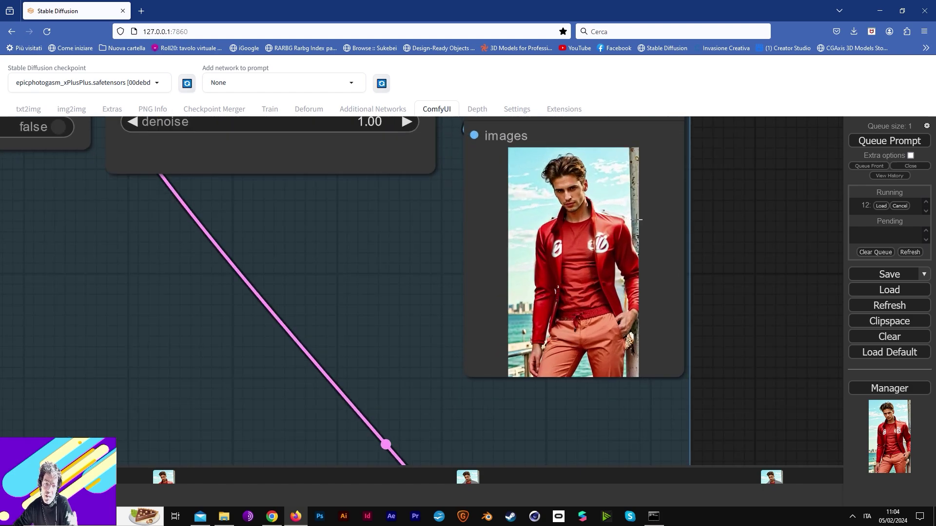
{"action": "left_click_drag", "start_coordinate": [521, 227], "coordinate": [628, 247]}
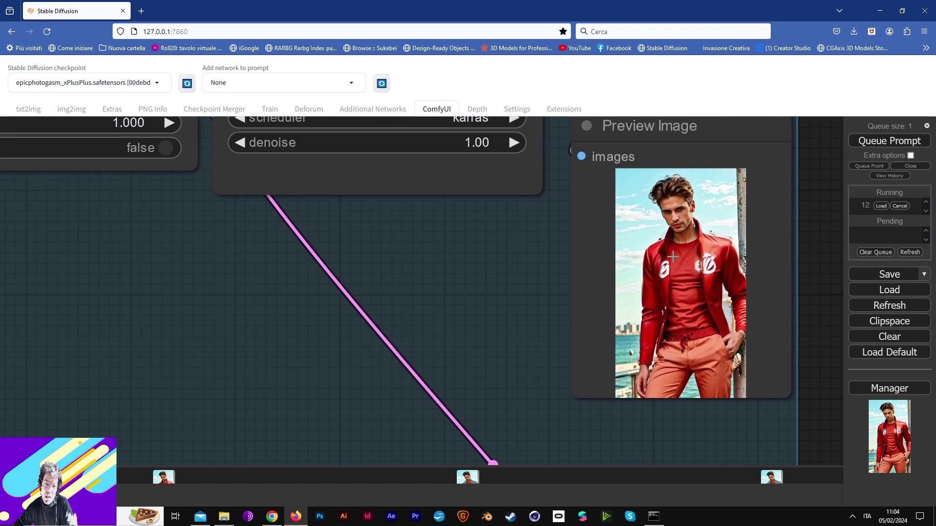
{"action": "scroll", "coordinate": [709, 273], "scroll_direction": "down", "scroll_amount": 5}
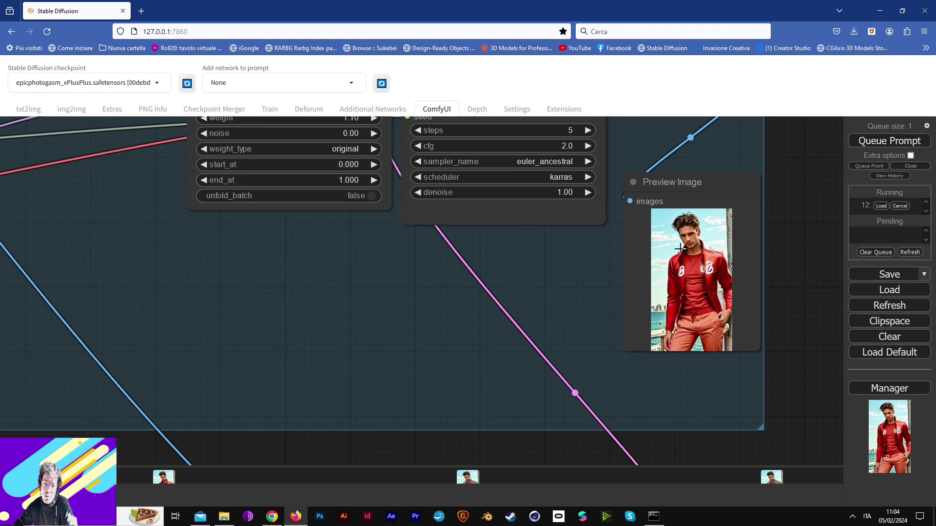
Step: Examine the large upscaled outfit preview beside the HiRes++ group, including the logo on the model's belt
{"action": "left_click_drag", "start_coordinate": [644, 125], "coordinate": [655, 300]}
{"action": "left_click_drag", "start_coordinate": [511, 142], "coordinate": [571, 298]}
{"action": "left_click_drag", "start_coordinate": [433, 141], "coordinate": [587, 333]}
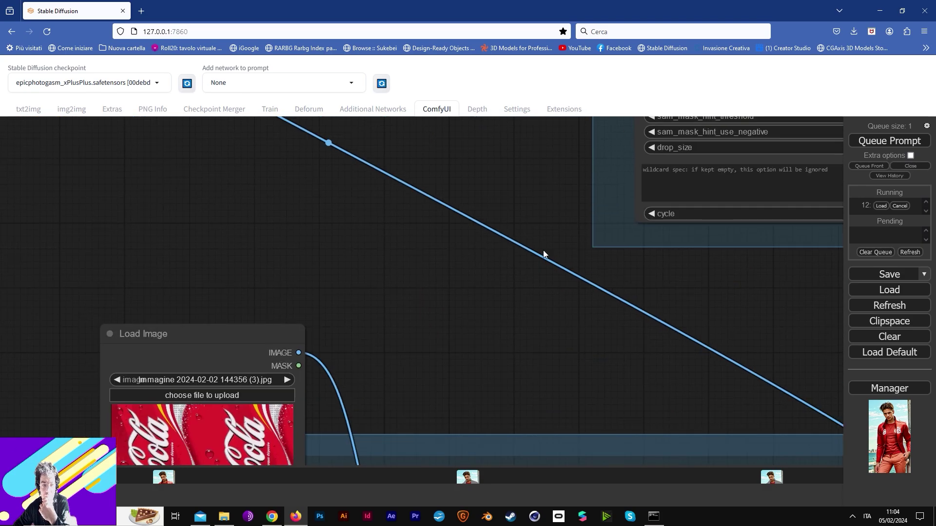
{"action": "left_click_drag", "start_coordinate": [462, 152], "coordinate": [527, 347]}
{"action": "left_click_drag", "start_coordinate": [358, 139], "coordinate": [415, 285]}
{"action": "scroll", "coordinate": [384, 268], "scroll_direction": "down", "scroll_amount": 9}
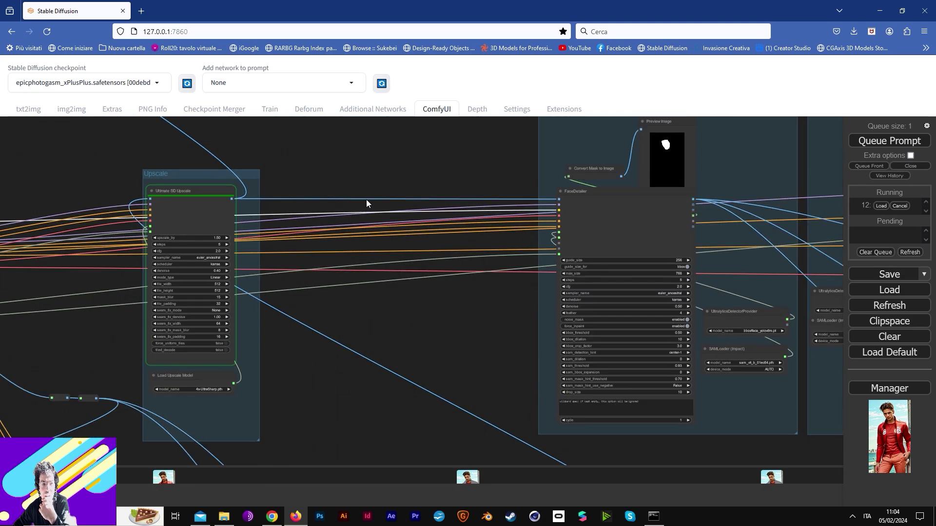
{"action": "left_click_drag", "start_coordinate": [302, 141], "coordinate": [401, 313]}
{"action": "scroll", "coordinate": [364, 294], "scroll_direction": "up", "scroll_amount": 1}
{"action": "left_click_drag", "start_coordinate": [344, 353], "coordinate": [636, 408]}
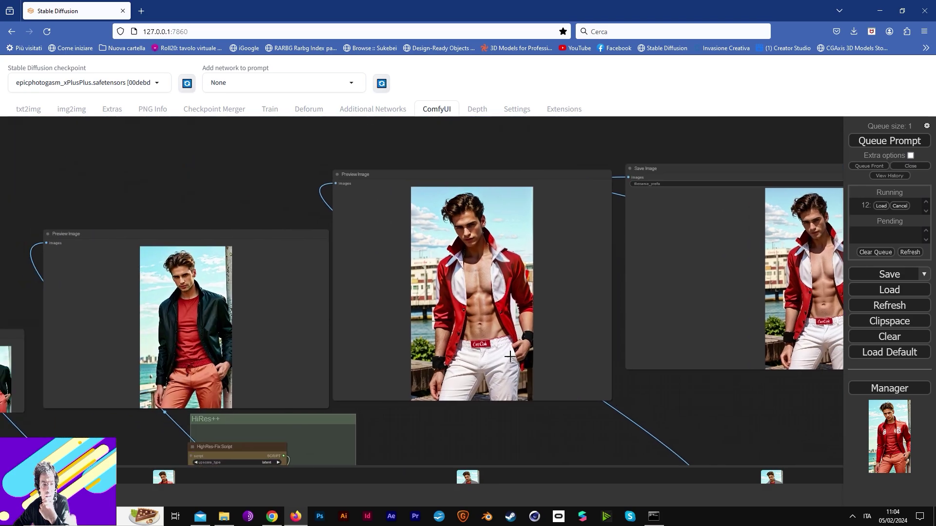
{"action": "scroll", "coordinate": [473, 337], "scroll_direction": "up", "scroll_amount": 1}
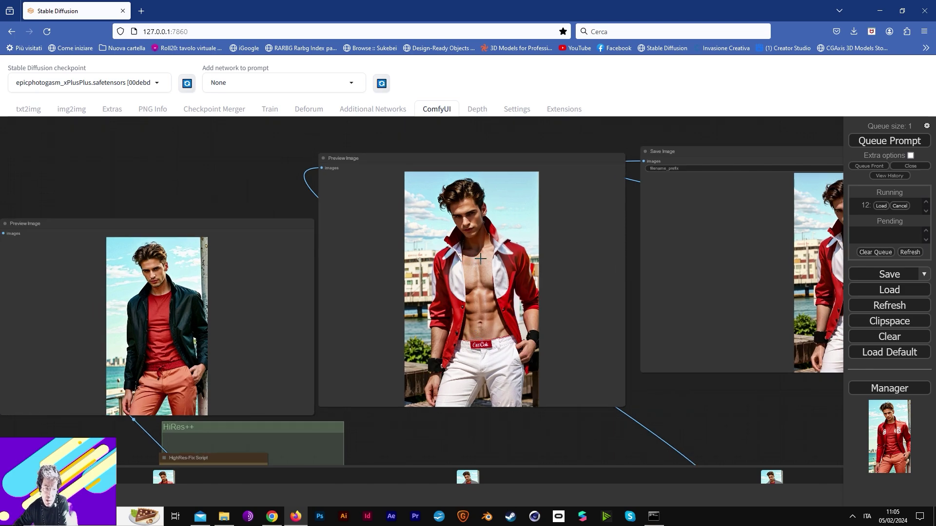
{"action": "scroll", "coordinate": [509, 361], "scroll_direction": "up", "scroll_amount": 6}
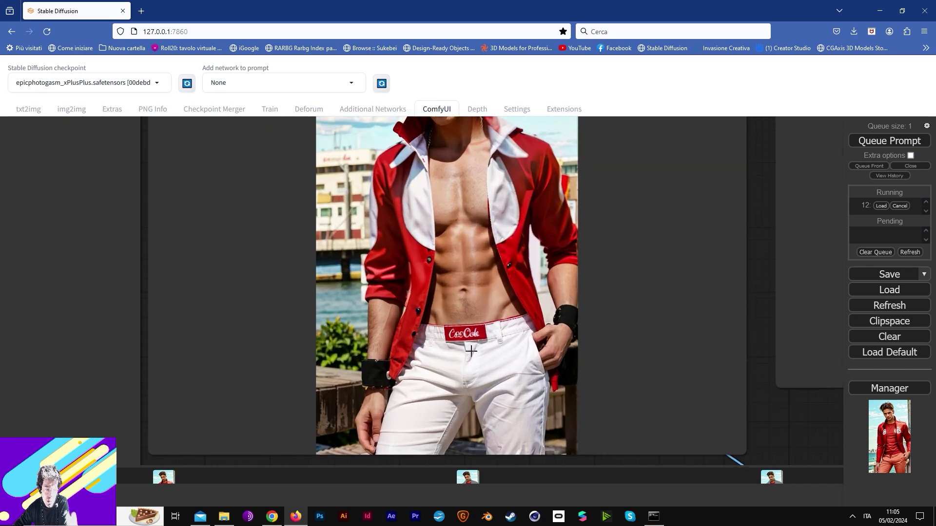
{"action": "scroll", "coordinate": [471, 351], "scroll_direction": "up", "scroll_amount": 6}
Step: Compare the refreshed upscaled preview of the red jacket with the preview of the original dark jacket
{"action": "scroll", "coordinate": [463, 330], "scroll_direction": "down", "scroll_amount": 3}
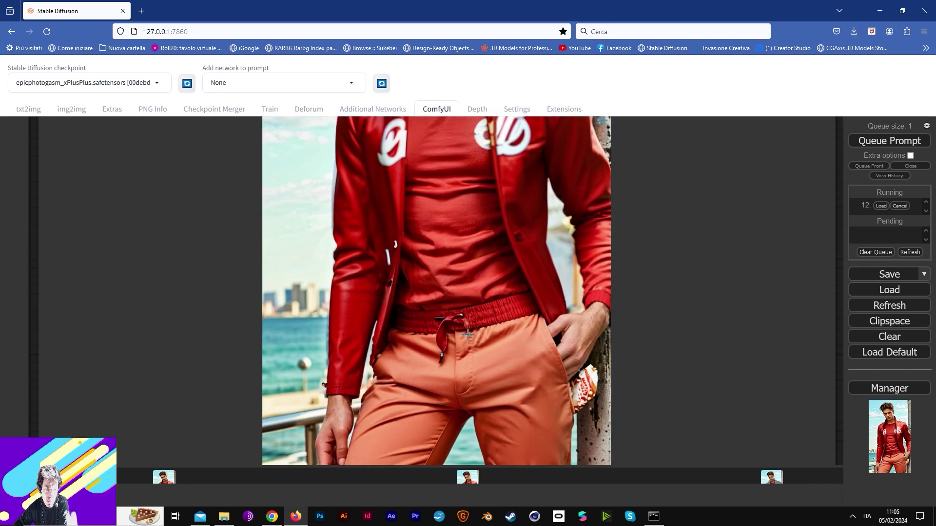
{"action": "scroll", "coordinate": [468, 334], "scroll_direction": "down", "scroll_amount": 5}
{"action": "left_click_drag", "start_coordinate": [468, 335], "coordinate": [592, 367]}
{"action": "left_click_drag", "start_coordinate": [503, 318], "coordinate": [671, 288]}
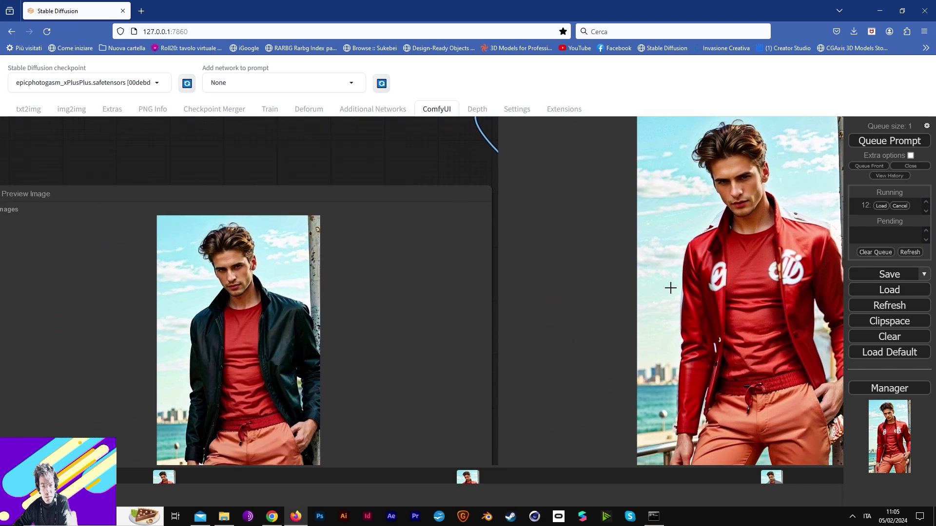
{"action": "scroll", "coordinate": [683, 285], "scroll_direction": "down", "scroll_amount": 6}
{"action": "left_click_drag", "start_coordinate": [757, 300], "coordinate": [697, 255]}
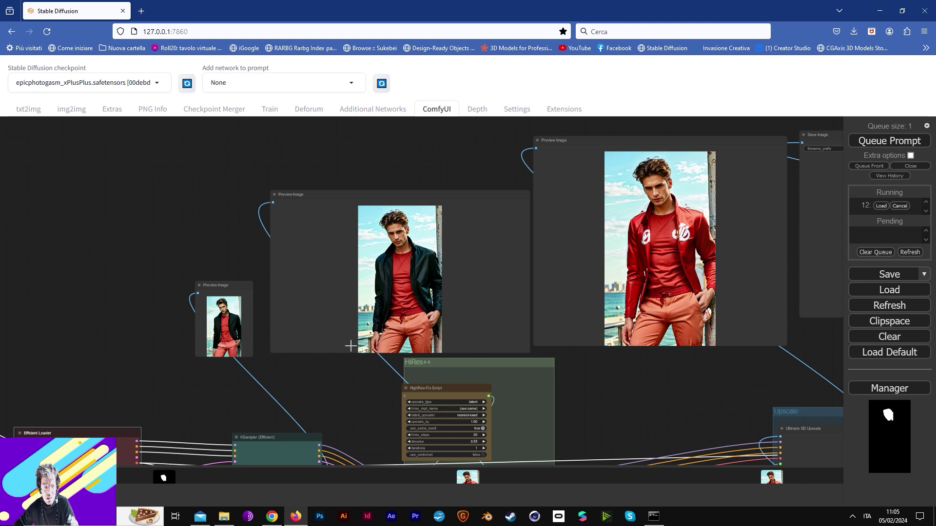
Step: Load the e10d3ab3 smiling-standing-facing-camera.webp photo as the Openpose source image
{"action": "left_click_drag", "start_coordinate": [188, 287], "coordinate": [570, 181]}
{"action": "left_click_drag", "start_coordinate": [317, 333], "coordinate": [725, 226]}
{"action": "mouse_move", "coordinate": [449, 365]}
{"action": "left_mouse_down"}
{"action": "mouse_move", "coordinate": [733, 270]}
{"action": "mouse_move", "coordinate": [756, 241]}
{"action": "left_mouse_up"}
{"action": "scroll", "coordinate": [521, 301], "scroll_direction": "up", "scroll_amount": 1}
{"action": "scroll", "coordinate": [523, 300], "scroll_direction": "up", "scroll_amount": 2}
{"action": "left_click", "coordinate": [497, 306]}
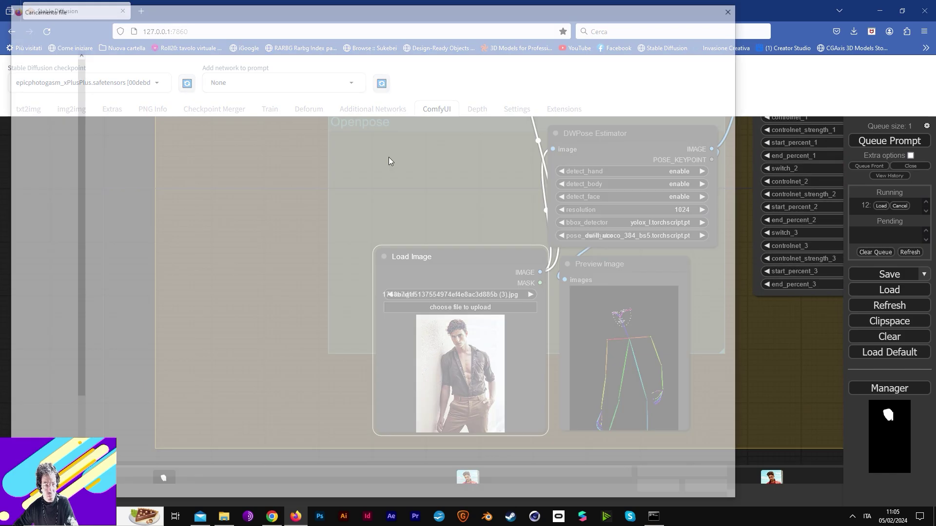
{"action": "double_click", "coordinate": [458, 112]}
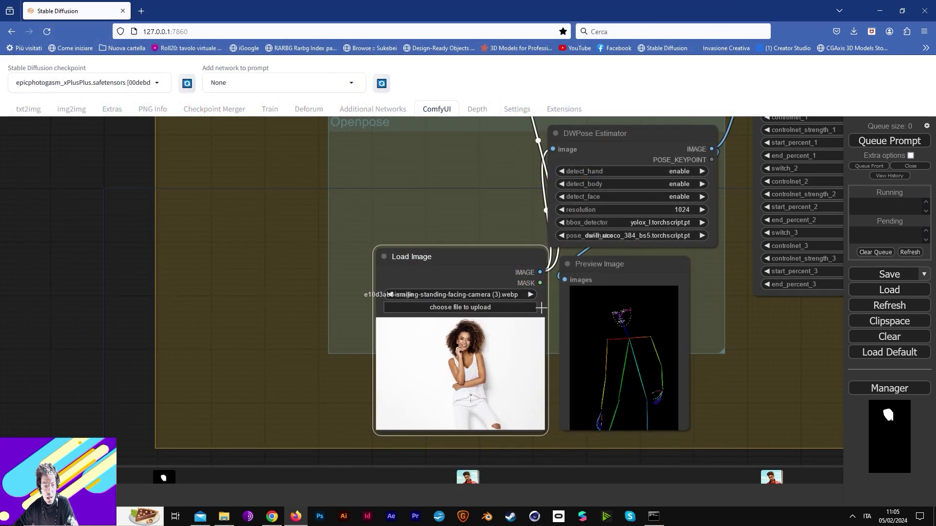
{"action": "scroll", "coordinate": [526, 312], "scroll_direction": "up", "scroll_amount": 3}
{"action": "left_click_drag", "start_coordinate": [579, 323], "coordinate": [615, 204]}
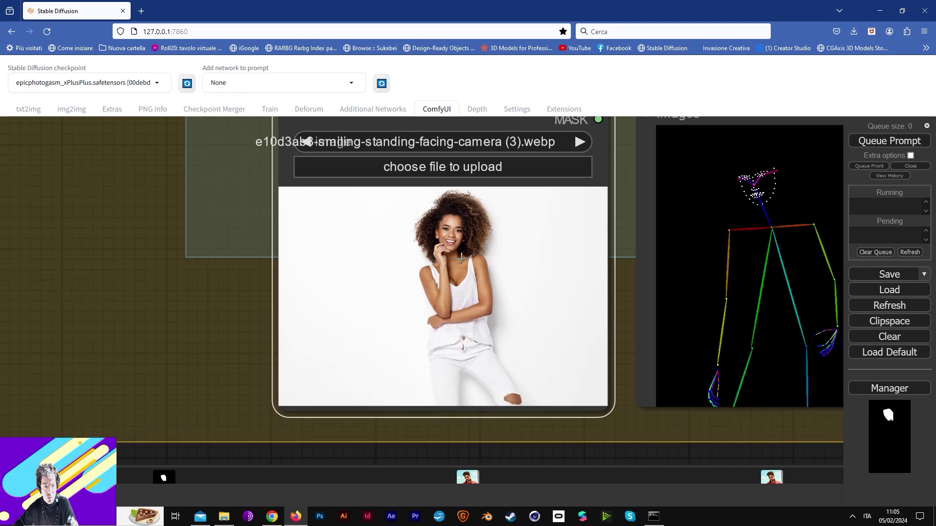
Step: Load e2c0730fec50493a09ca129258896b45.jpg, the black-and-white photo of a woman with raised arms, as the Openpose source image
{"action": "left_click", "coordinate": [459, 171]}
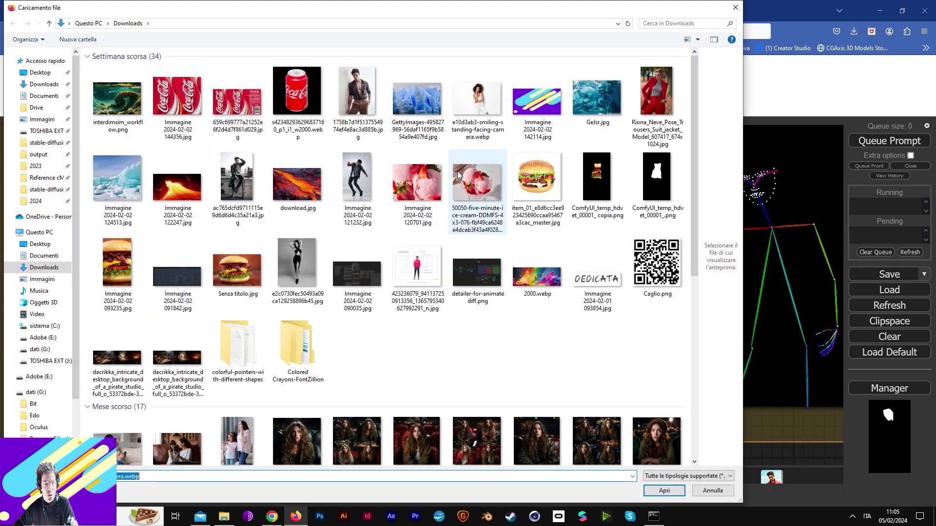
{"action": "left_click", "coordinate": [283, 271]}
{"action": "double_click", "coordinate": [283, 270]}
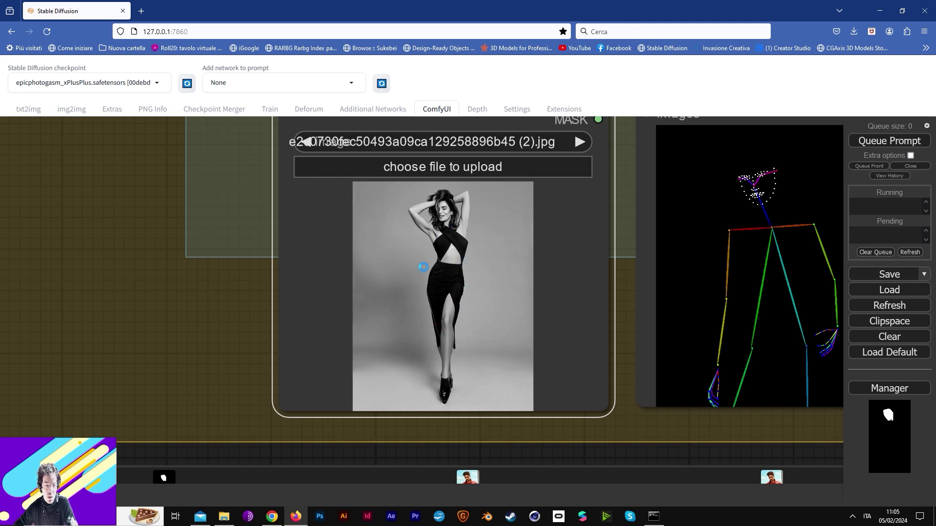
{"action": "scroll", "coordinate": [450, 229], "scroll_direction": "down", "scroll_amount": 4}
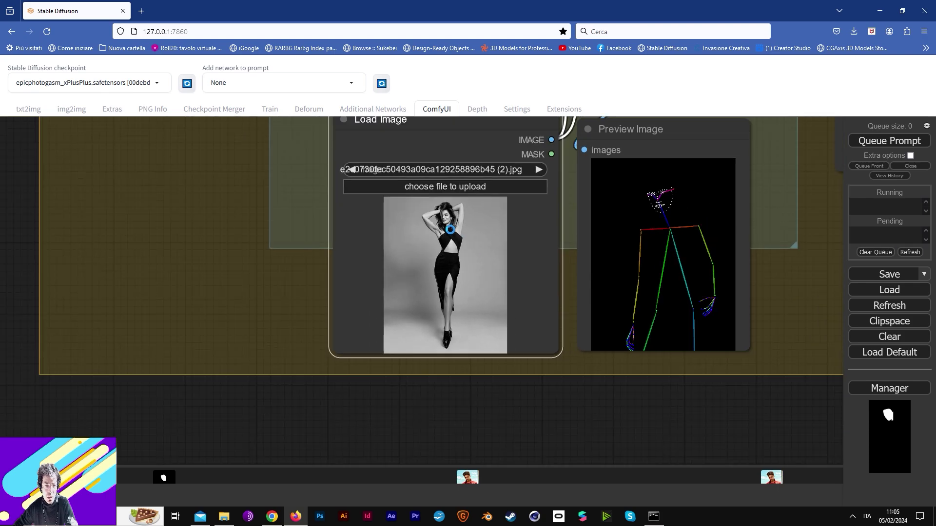
Step: In the loader's positive prompt, delete the word "male" and replace "jacket" with "dress"
{"action": "scroll", "coordinate": [450, 229], "scroll_direction": "down", "scroll_amount": 3}
{"action": "left_click_drag", "start_coordinate": [753, 270], "coordinate": [434, 379]}
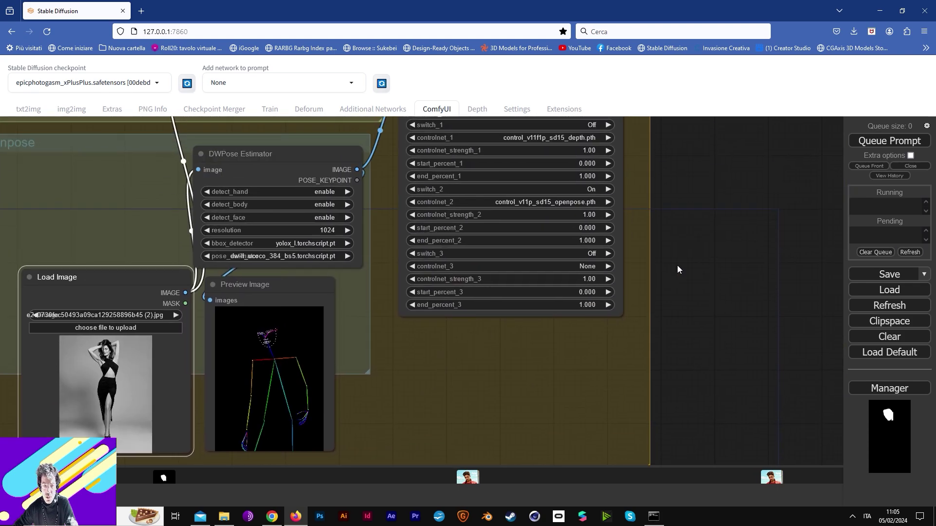
{"action": "left_click_drag", "start_coordinate": [678, 224], "coordinate": [271, 254]}
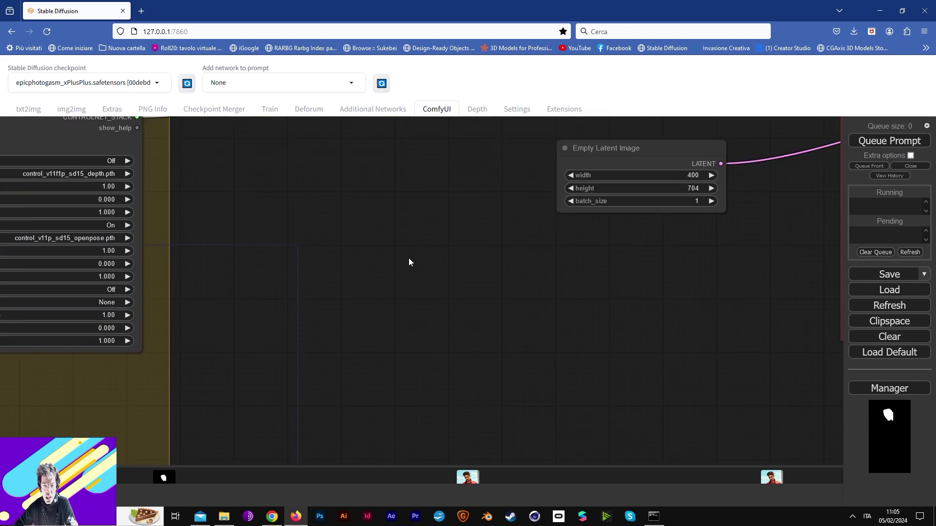
{"action": "left_click_drag", "start_coordinate": [477, 262], "coordinate": [84, 266]}
{"action": "left_click_drag", "start_coordinate": [461, 221], "coordinate": [447, 332]}
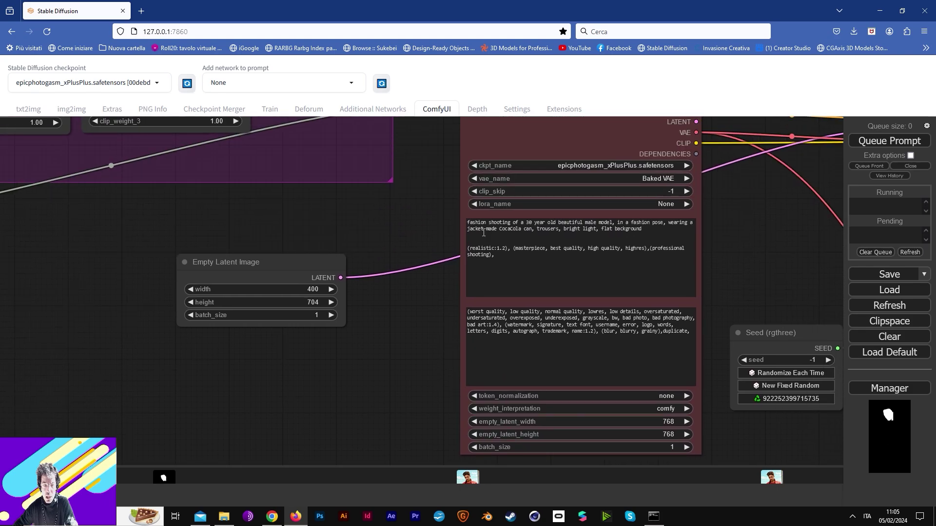
{"action": "left_click", "coordinate": [576, 222]}
{"action": "double_click", "coordinate": [591, 222]}
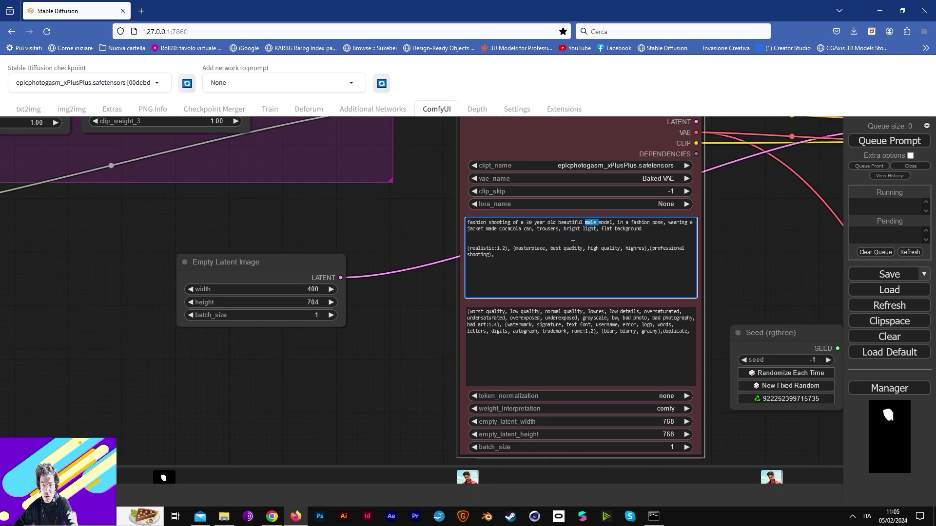
{"action": "key", "text": "BackSpace"}
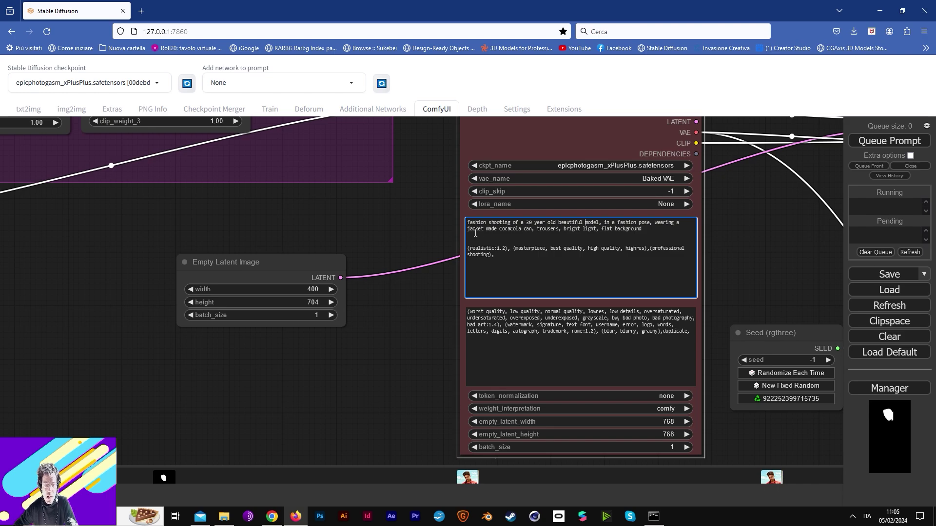
{"action": "double_click", "coordinate": [477, 229]}
{"action": "type", "text": "dress"}
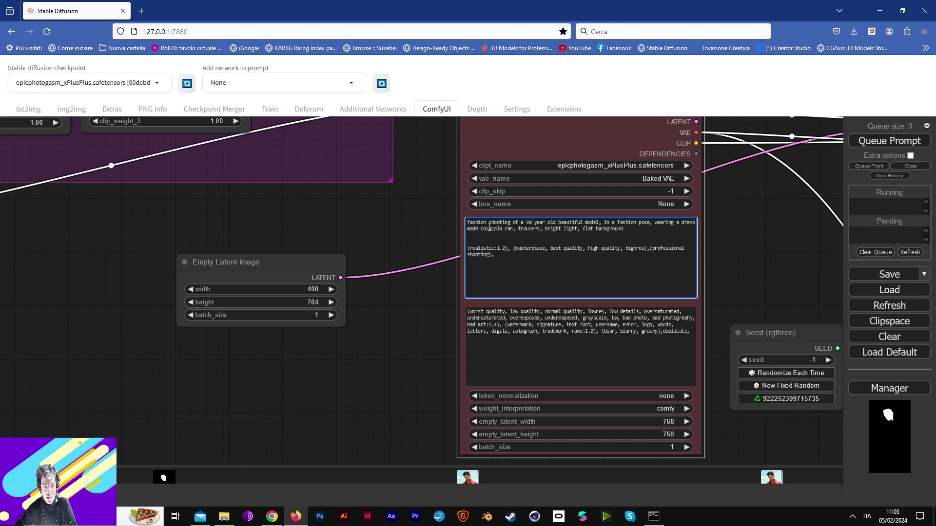
Step: In the positive prompt, replace "CocaCola can" with "with straberry icecream" and delete the word "trousers"
{"action": "left_click_drag", "start_coordinate": [481, 229], "coordinate": [511, 228]}
{"action": "type", "text": "with icecr"}
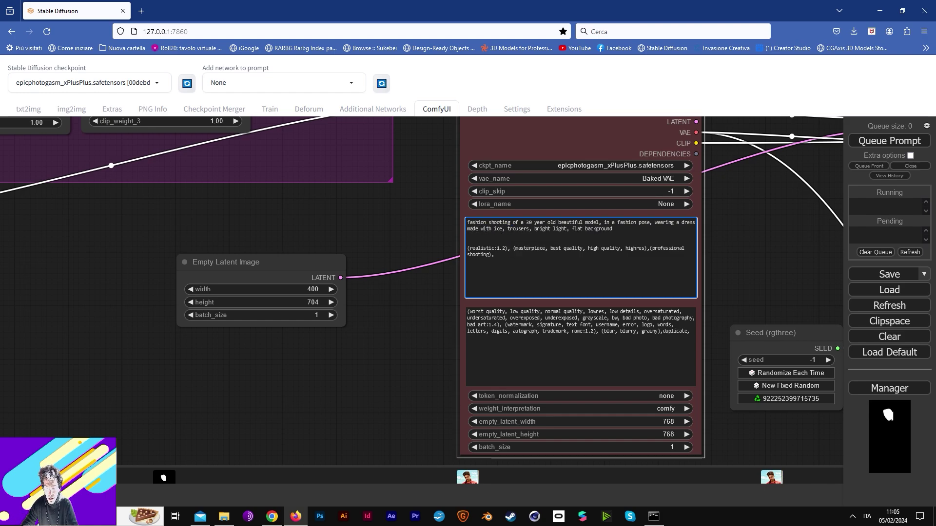
{"action": "type", "text": "eam"}
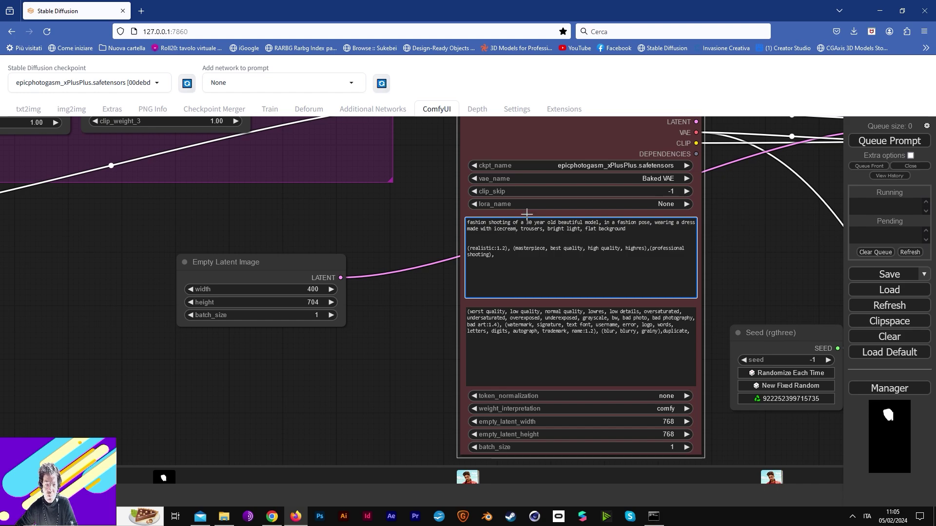
{"action": "type", "text": "straberry"}
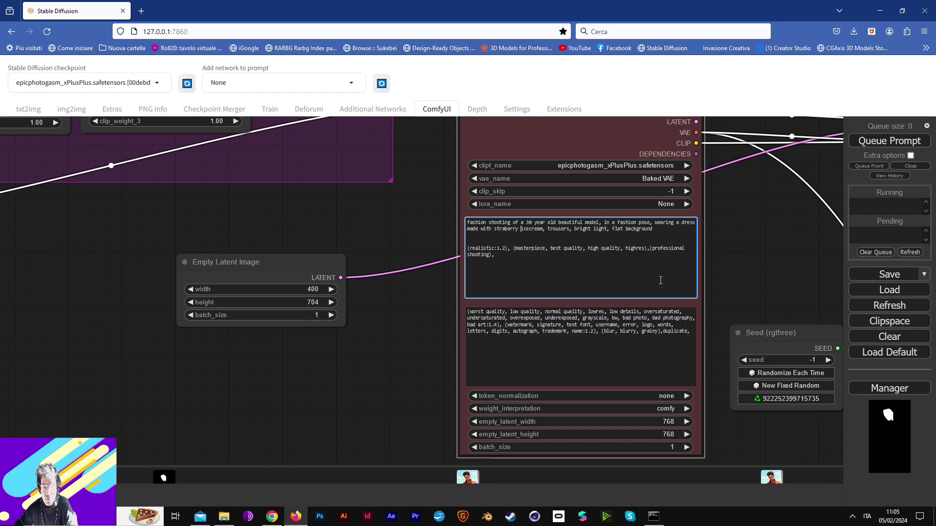
{"action": "double_click", "coordinate": [556, 228]}
{"action": "key", "text": "BackSpace"}
{"action": "key", "text": "BackSpace"}
{"action": "key", "text": "BackSpace"}
Step: Load the strawberry ice cream picture Immagine 2024-02-02 120701.jpg as the reference image for Apply IPAdapter
{"action": "left_click_drag", "start_coordinate": [727, 283], "coordinate": [281, 209]}
{"action": "scroll", "coordinate": [525, 262], "scroll_direction": "down", "scroll_amount": 4}
{"action": "left_click_drag", "start_coordinate": [822, 415], "coordinate": [547, 304]}
{"action": "left_click_drag", "start_coordinate": [780, 402], "coordinate": [452, 273]}
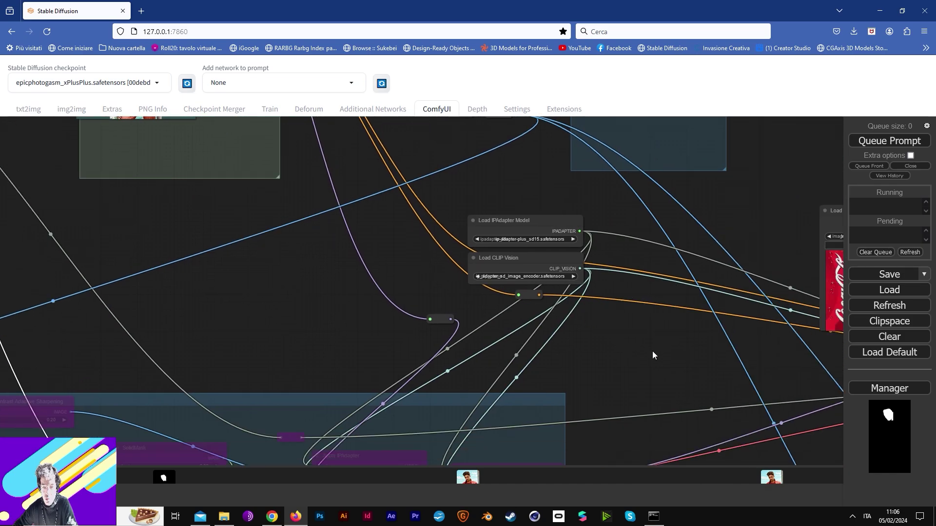
{"action": "left_click_drag", "start_coordinate": [740, 352], "coordinate": [380, 339]}
{"action": "left_click", "coordinate": [490, 232]}
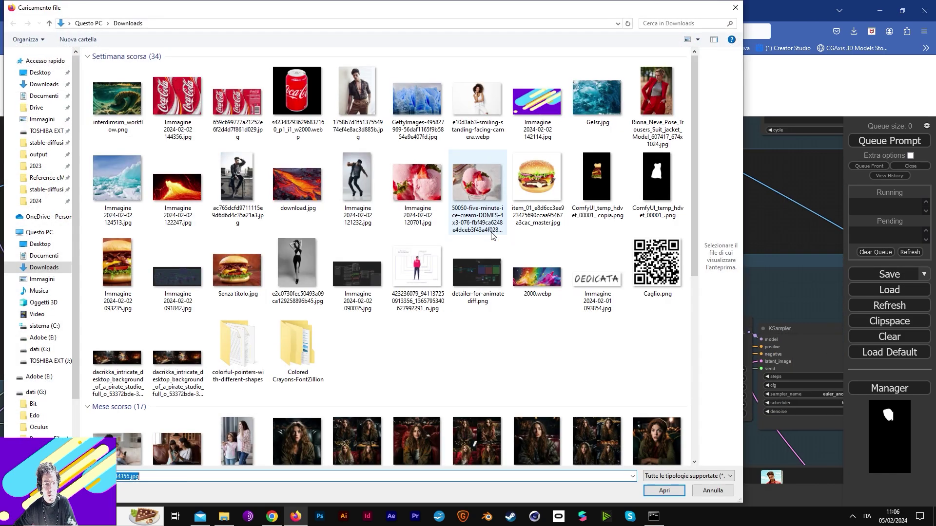
{"action": "left_click", "coordinate": [429, 191]}
{"action": "double_click", "coordinate": [429, 191]}
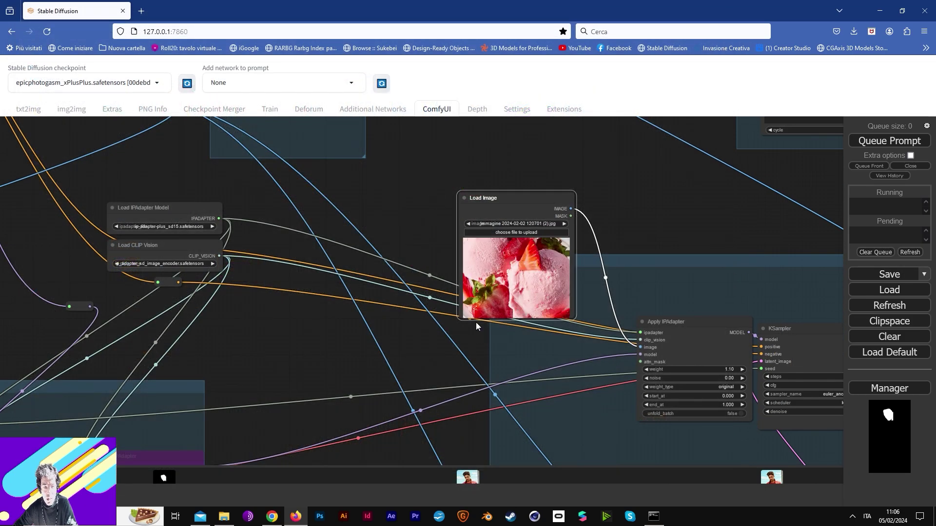
{"action": "scroll", "coordinate": [514, 299], "scroll_direction": "up", "scroll_amount": 8}
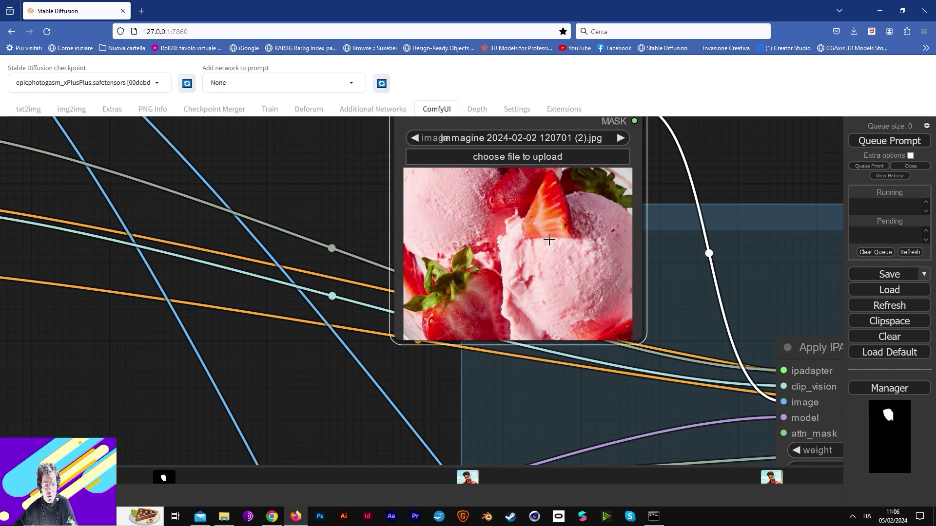
{"action": "scroll", "coordinate": [530, 286], "scroll_direction": "down", "scroll_amount": 6}
Step: Set the GroundingDinoSAMSegment prompt in the SegAll group to "dress"
{"action": "left_click_drag", "start_coordinate": [635, 336], "coordinate": [432, 254]}
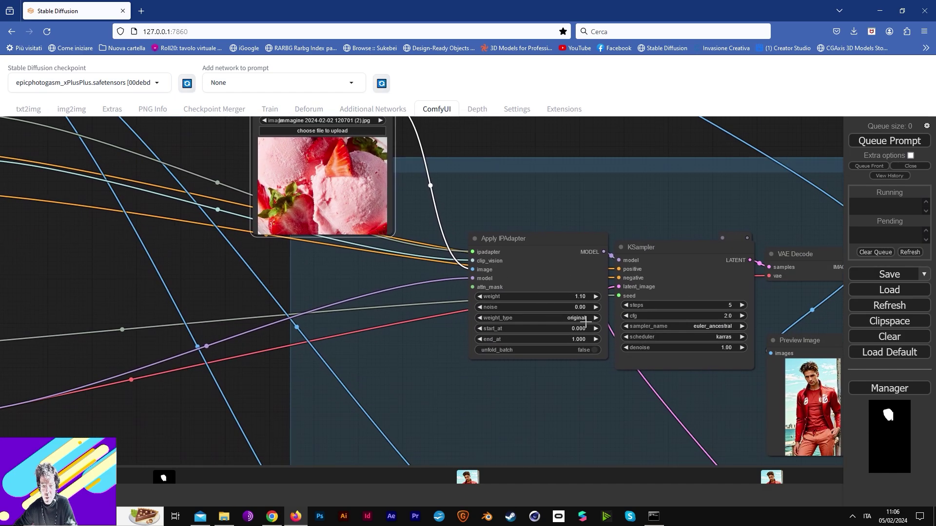
{"action": "left_click_drag", "start_coordinate": [683, 410], "coordinate": [541, 14]}
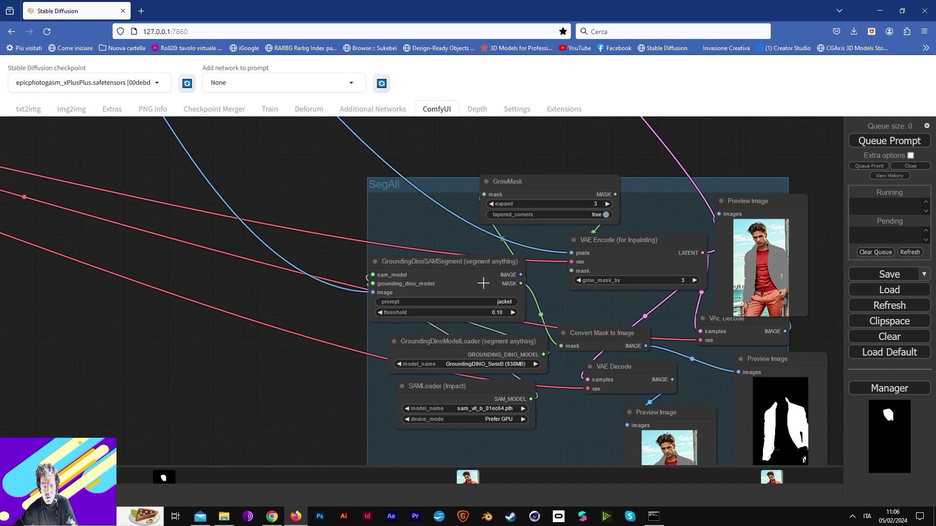
{"action": "left_click", "coordinate": [497, 301]}
{"action": "type", "text": "dress"}
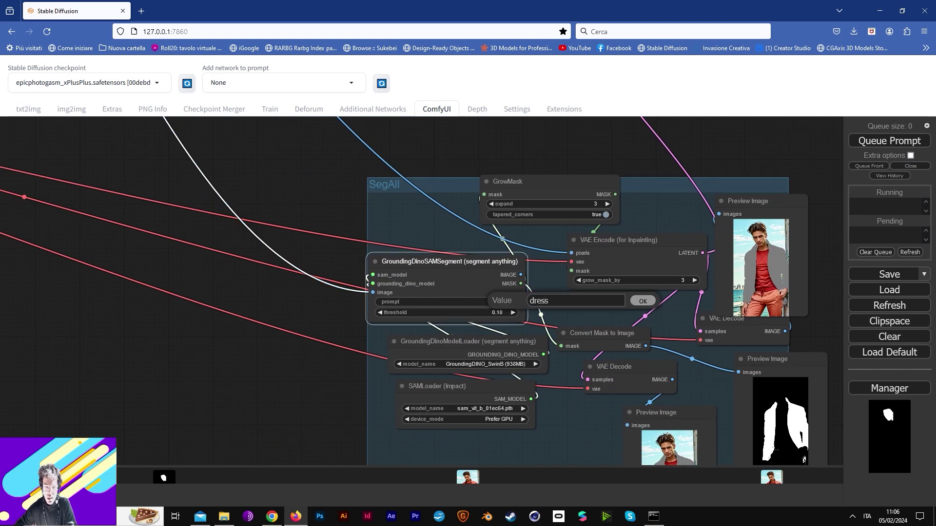
{"action": "left_click", "coordinate": [636, 300]}
Step: Go back to the ControlNet groups and queue the workflow with the new pose, prompt and reference
{"action": "scroll", "coordinate": [366, 267], "scroll_direction": "down", "scroll_amount": 14}
{"action": "left_click_drag", "start_coordinate": [333, 277], "coordinate": [782, 282]}
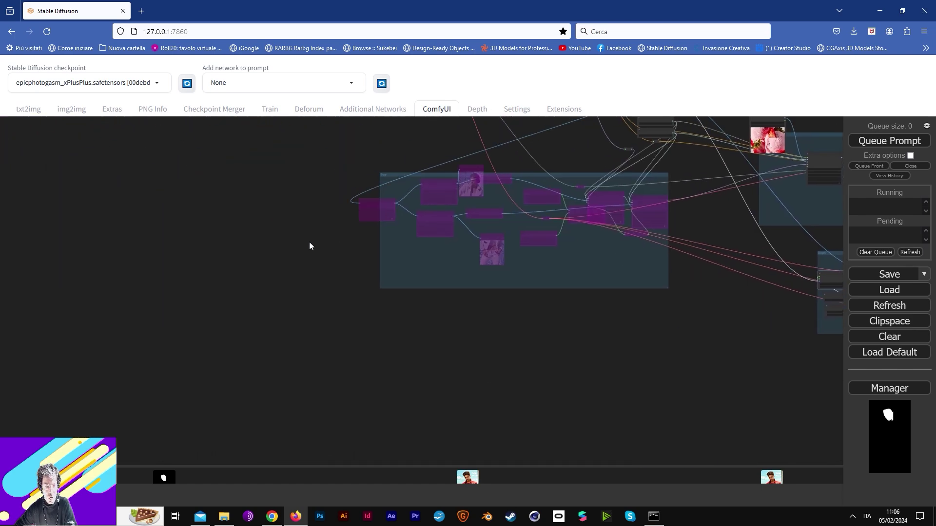
{"action": "left_click_drag", "start_coordinate": [234, 134], "coordinate": [330, 369]}
{"action": "left_click_drag", "start_coordinate": [236, 320], "coordinate": [501, 349]}
{"action": "scroll", "coordinate": [499, 348], "scroll_direction": "up", "scroll_amount": 10}
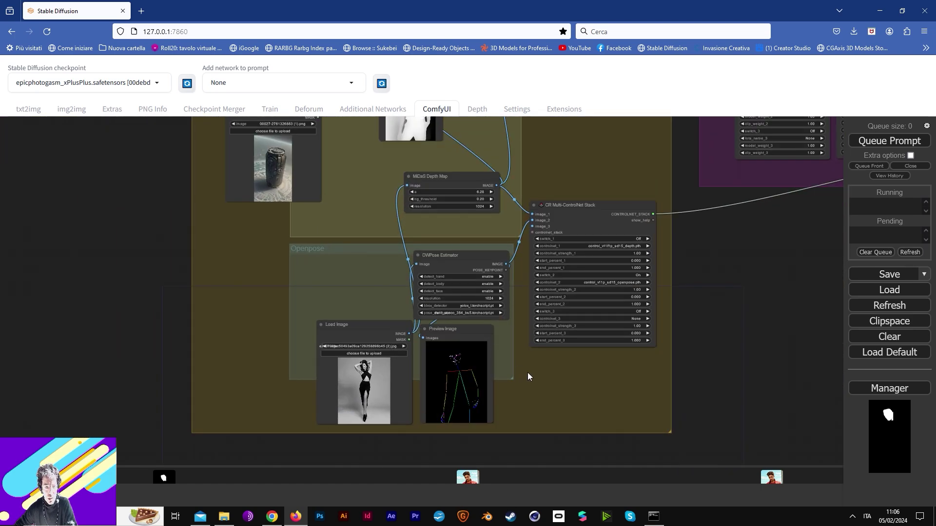
{"action": "left_click", "coordinate": [889, 141]}
Step: Review the Openpose and MiDaS depth map previews and both KSampler images of the new run
{"action": "scroll", "coordinate": [552, 369], "scroll_direction": "up", "scroll_amount": 3}
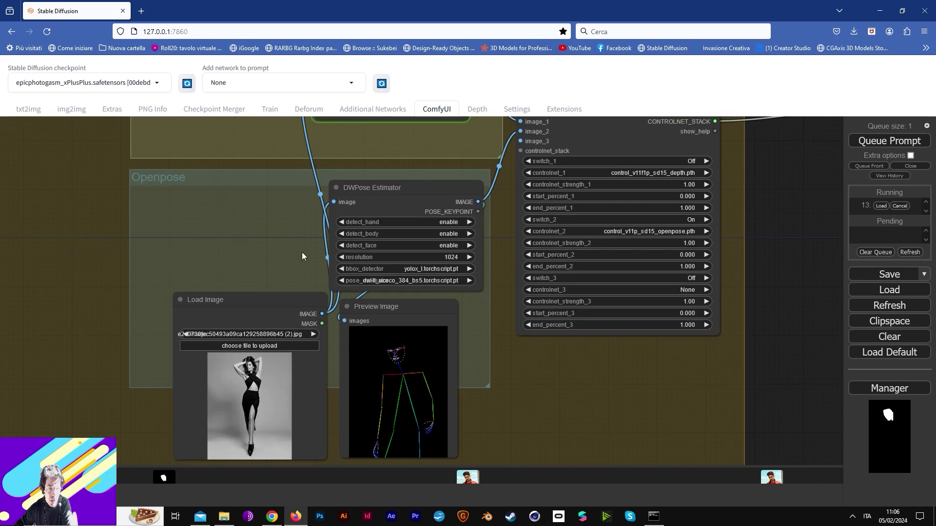
{"action": "left_click_drag", "start_coordinate": [358, 171], "coordinate": [444, 396]}
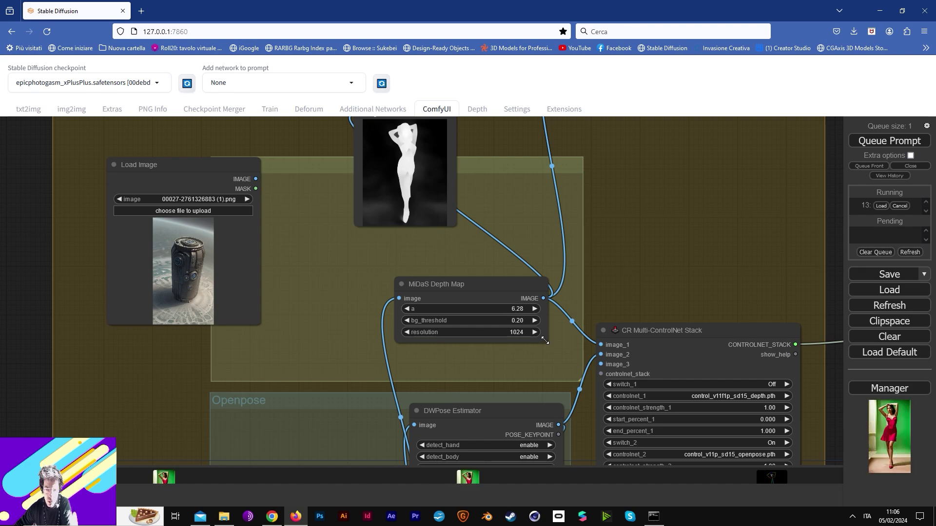
{"action": "left_click_drag", "start_coordinate": [544, 340], "coordinate": [426, 192]}
{"action": "left_click_drag", "start_coordinate": [445, 414], "coordinate": [302, 358]}
{"action": "left_click_drag", "start_coordinate": [712, 317], "coordinate": [161, 239]}
{"action": "left_click_drag", "start_coordinate": [834, 386], "coordinate": [426, 364]}
{"action": "left_click_drag", "start_coordinate": [636, 259], "coordinate": [454, 412]}
{"action": "left_click_drag", "start_coordinate": [615, 338], "coordinate": [411, 347]}
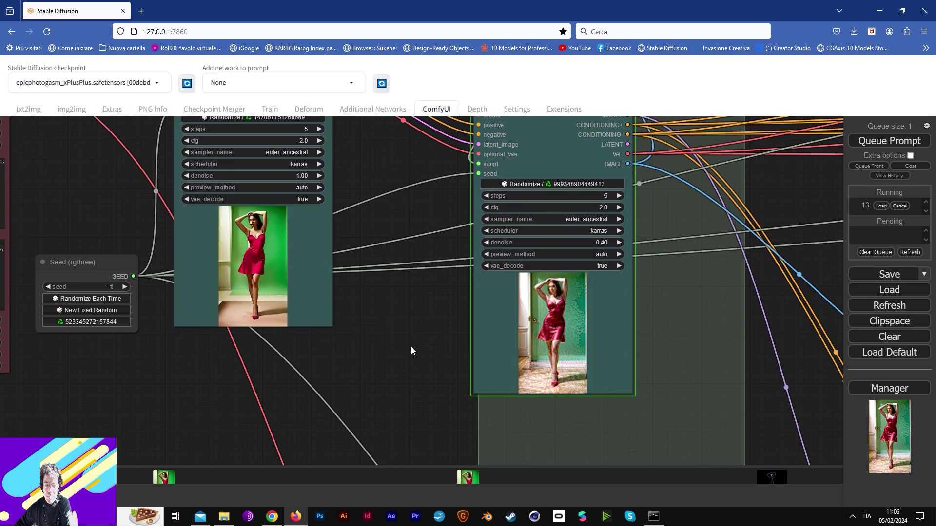
Step: Examine the KSampler images, the SegAll mask previews and the restyled dress preview in the IPAdapter group
{"action": "scroll", "coordinate": [258, 254], "scroll_direction": "up", "scroll_amount": 7}
{"action": "left_click_drag", "start_coordinate": [312, 260], "coordinate": [574, 339]}
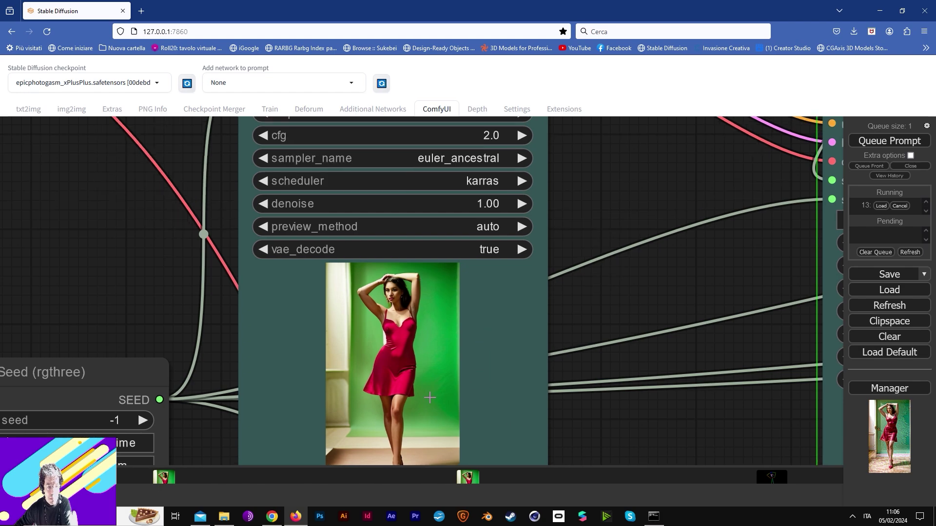
{"action": "left_click_drag", "start_coordinate": [630, 347], "coordinate": [459, 304]}
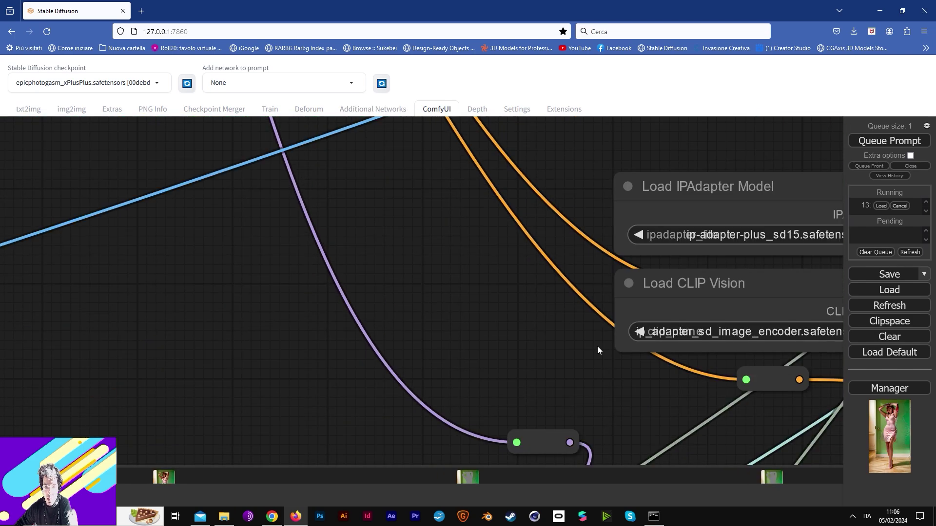
{"action": "left_click_drag", "start_coordinate": [598, 351], "coordinate": [385, 225]}
{"action": "scroll", "coordinate": [390, 232], "scroll_direction": "down", "scroll_amount": 12}
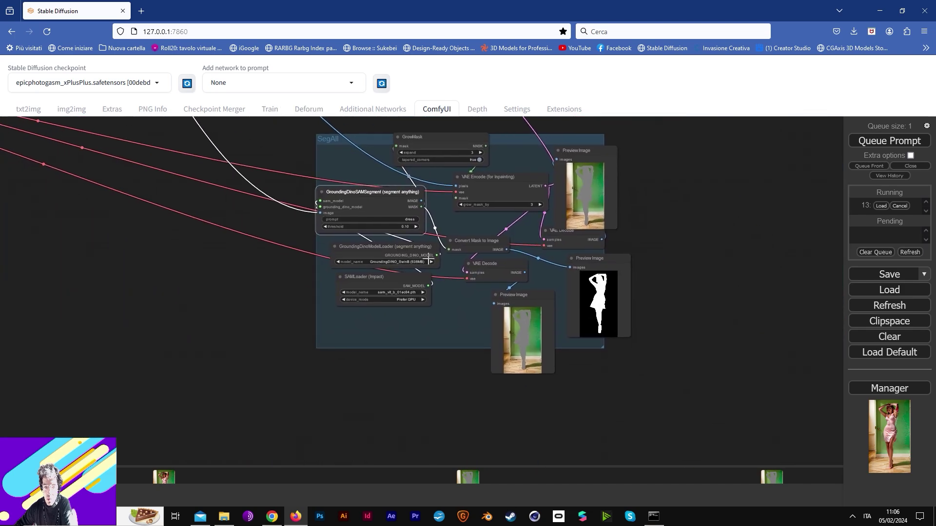
{"action": "scroll", "coordinate": [450, 273], "scroll_direction": "up", "scroll_amount": 2}
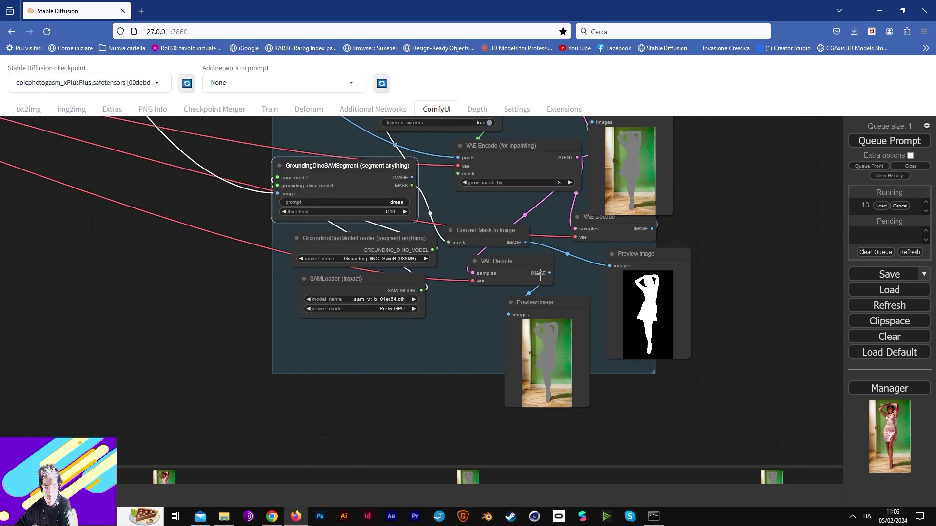
{"action": "scroll", "coordinate": [580, 348], "scroll_direction": "up", "scroll_amount": 5}
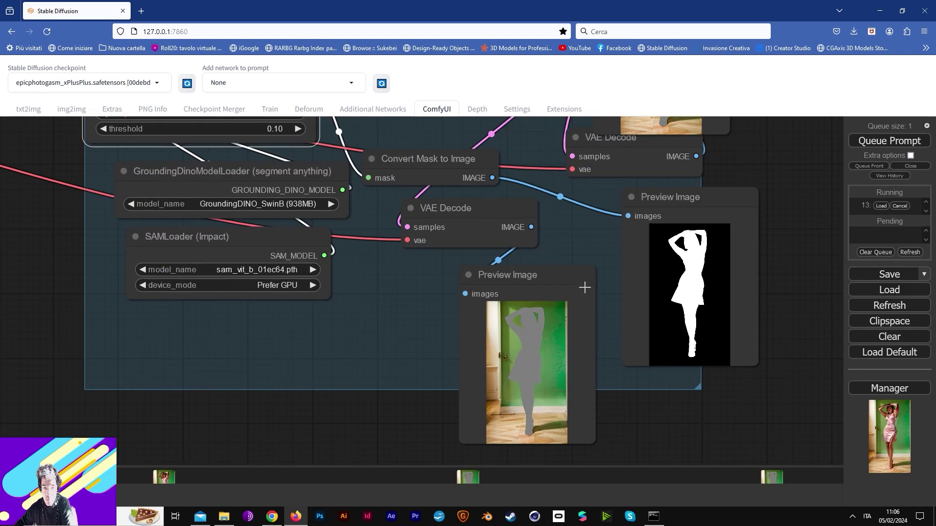
{"action": "left_click_drag", "start_coordinate": [522, 147], "coordinate": [539, 350]}
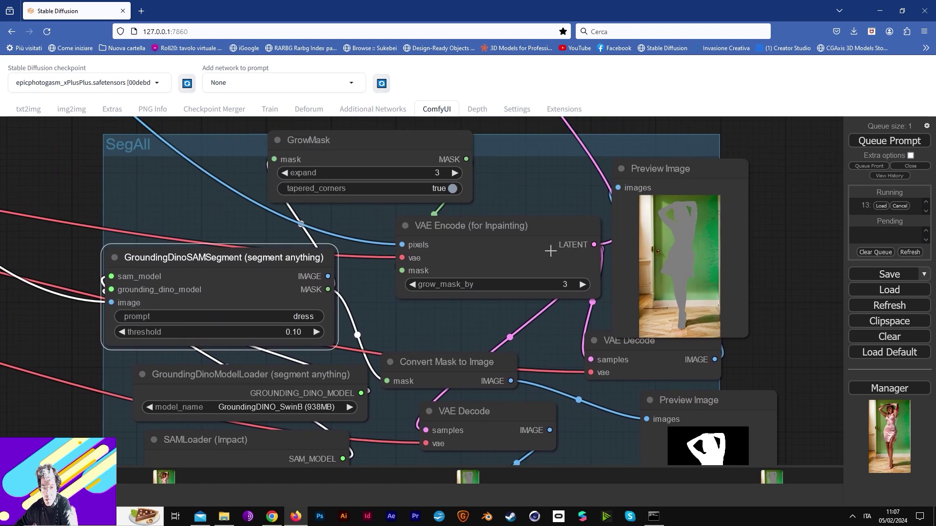
{"action": "left_click_drag", "start_coordinate": [555, 211], "coordinate": [569, 417]}
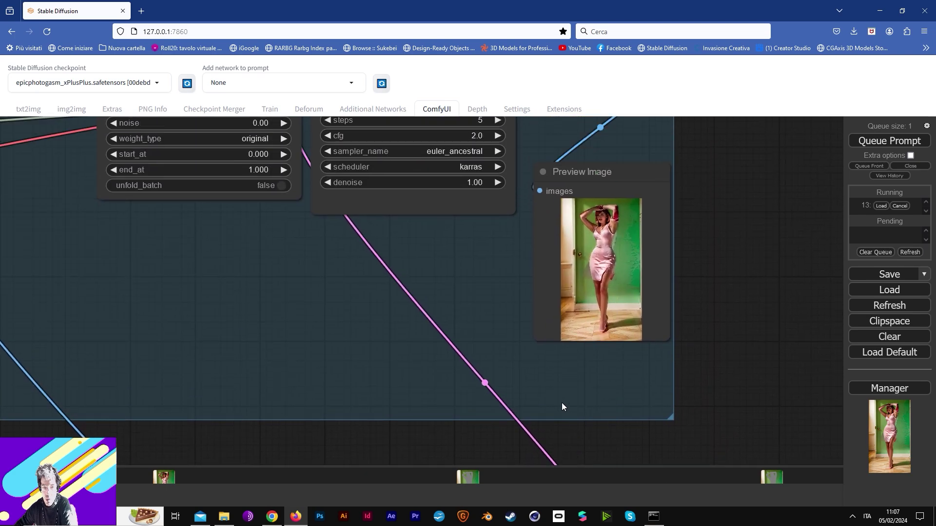
{"action": "left_click_drag", "start_coordinate": [422, 280], "coordinate": [528, 415]}
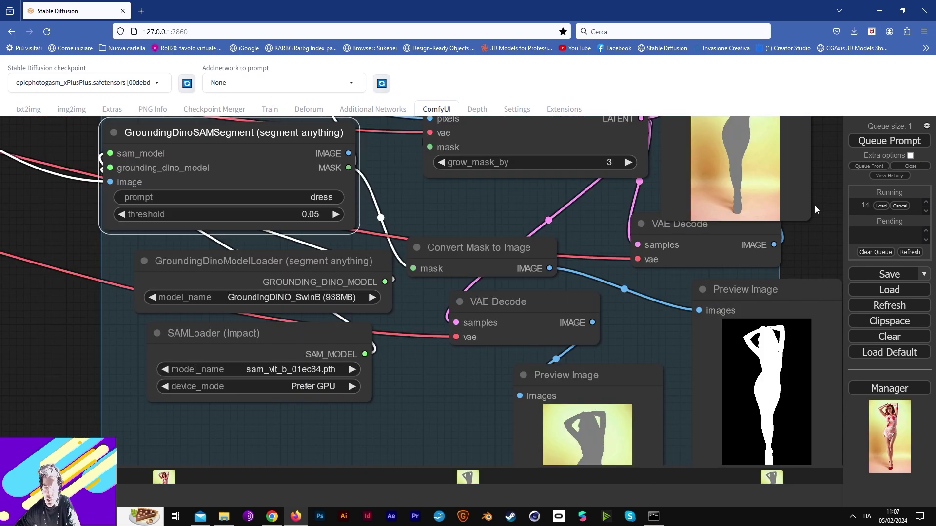
Step: Set the GroundingDinoSAMSegment threshold to 0.50 and queue the workflow again
{"action": "left_click", "coordinate": [297, 215]}
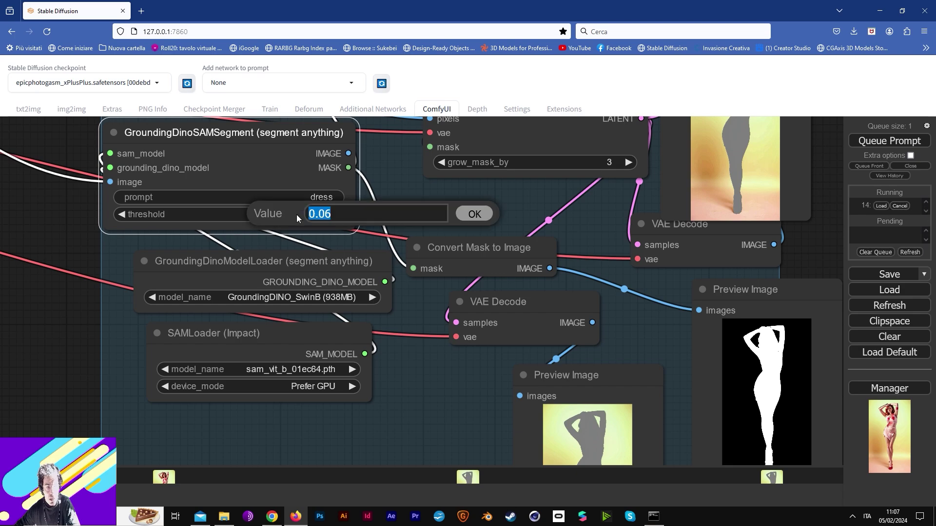
{"action": "type", "text": "0.06"}
{"action": "key", "text": "Return"}
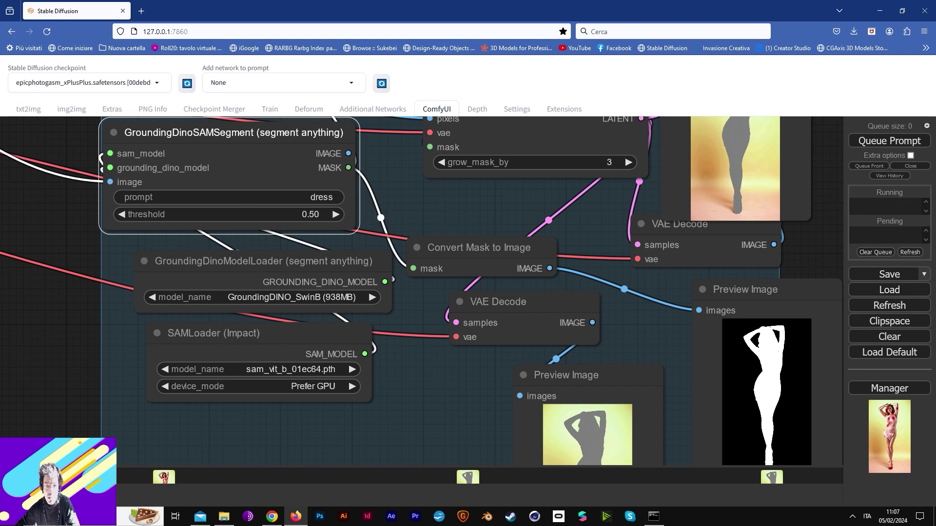
{"action": "left_click", "coordinate": [867, 142]}
Step: Compare the images of both KSampler (Efficient) nodes and check the new dress mask in the SegAll group
{"action": "scroll", "coordinate": [494, 271], "scroll_direction": "down", "scroll_amount": 10}
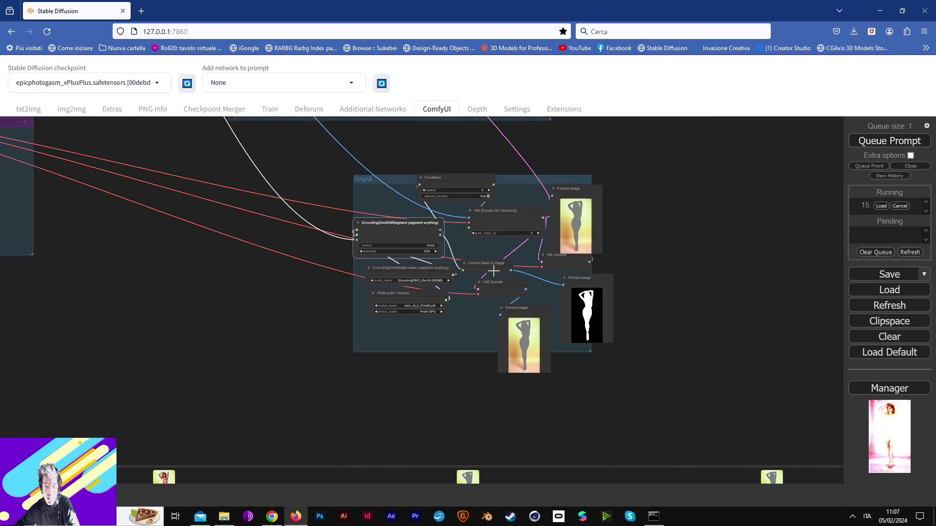
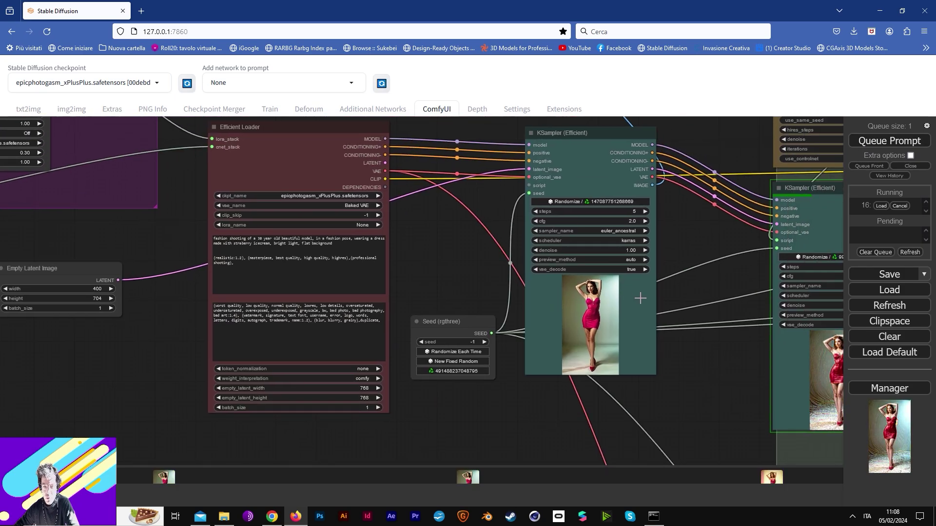
{"action": "scroll", "coordinate": [424, 251], "scroll_direction": "up", "scroll_amount": 5}
{"action": "left_click_drag", "start_coordinate": [620, 343], "coordinate": [353, 266]}
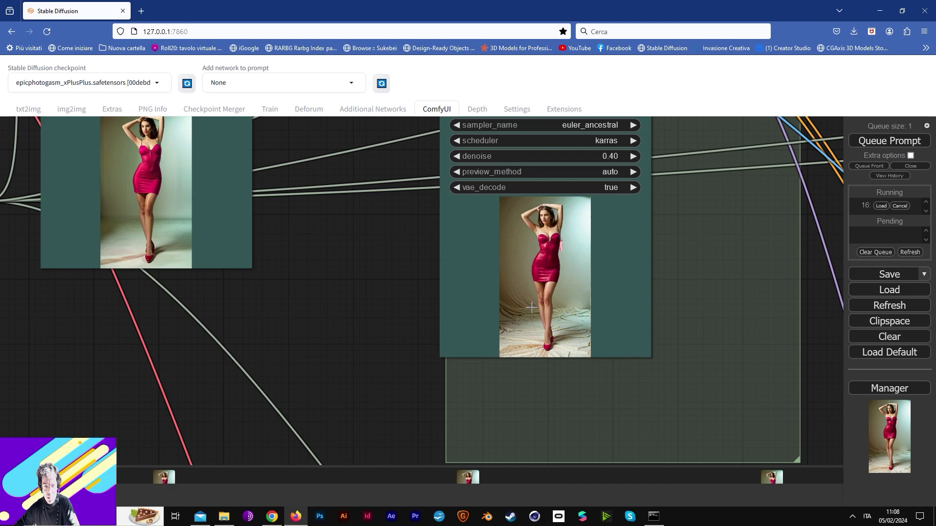
{"action": "left_click_drag", "start_coordinate": [710, 327], "coordinate": [340, 138]}
{"action": "left_click_drag", "start_coordinate": [735, 435], "coordinate": [365, 124]}
{"action": "left_click_drag", "start_coordinate": [804, 367], "coordinate": [398, 101]}
{"action": "left_click_drag", "start_coordinate": [647, 323], "coordinate": [295, 92]}
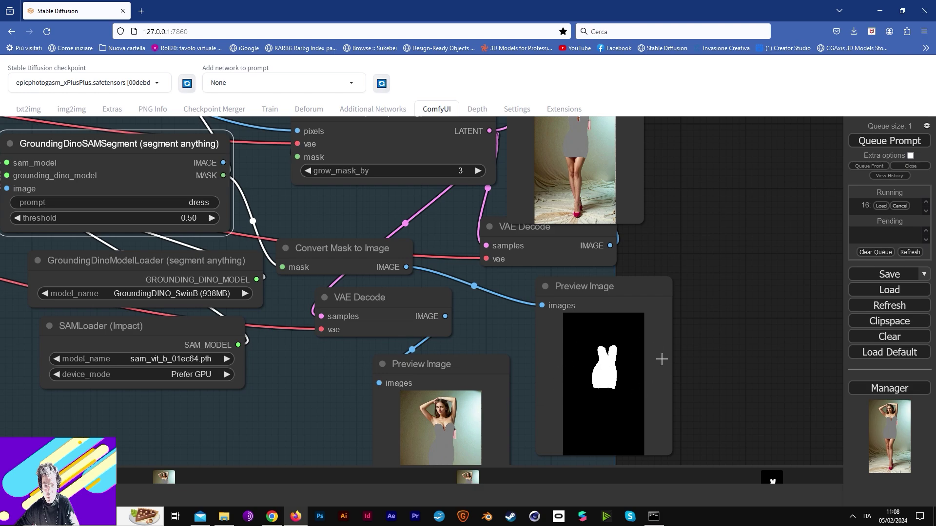
Step: Examine the masked figure in SegAll and the inpainted dress in the IPAdapter group's Preview Image node at close range
{"action": "left_click_drag", "start_coordinate": [688, 266], "coordinate": [708, 374]}
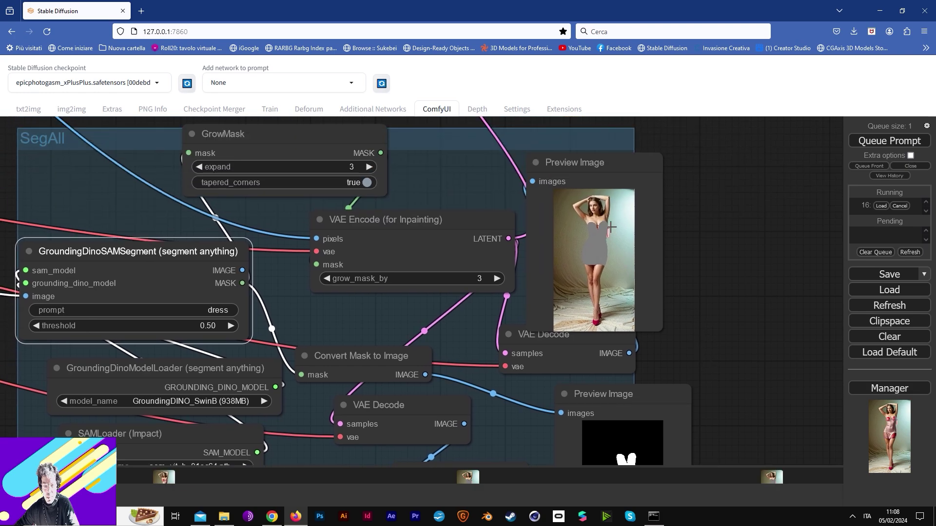
{"action": "left_click_drag", "start_coordinate": [693, 215], "coordinate": [741, 418]}
{"action": "left_click_drag", "start_coordinate": [595, 242], "coordinate": [718, 440]}
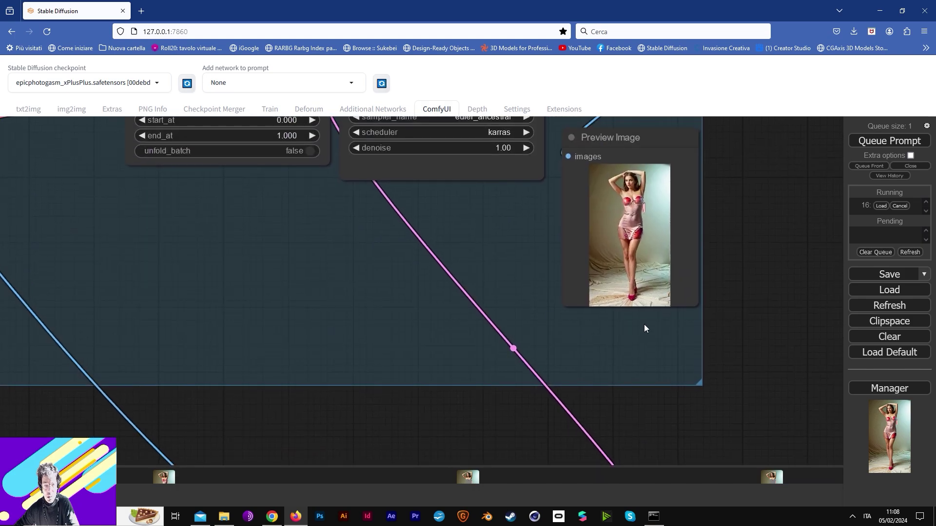
{"action": "left_click_drag", "start_coordinate": [639, 323], "coordinate": [611, 428]}
{"action": "scroll", "coordinate": [609, 332], "scroll_direction": "up", "scroll_amount": 10}
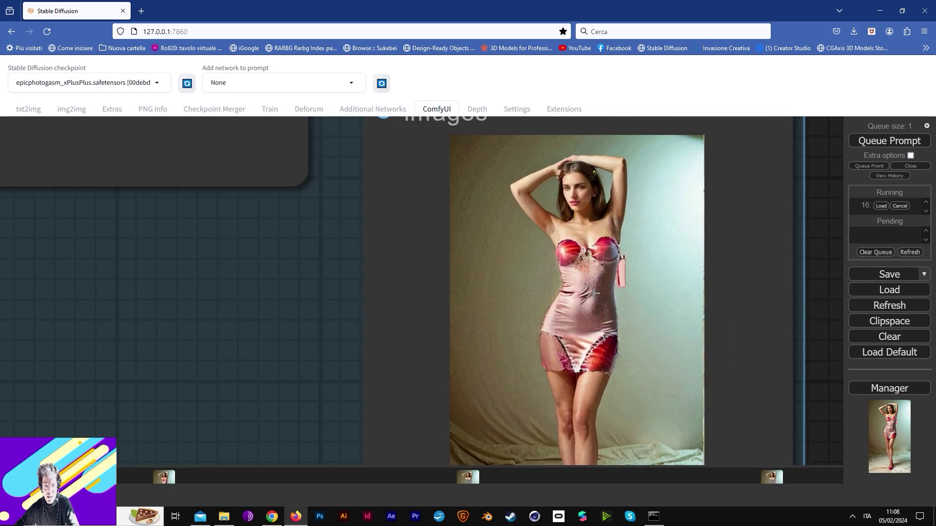
{"action": "scroll", "coordinate": [593, 288], "scroll_direction": "down", "scroll_amount": 5}
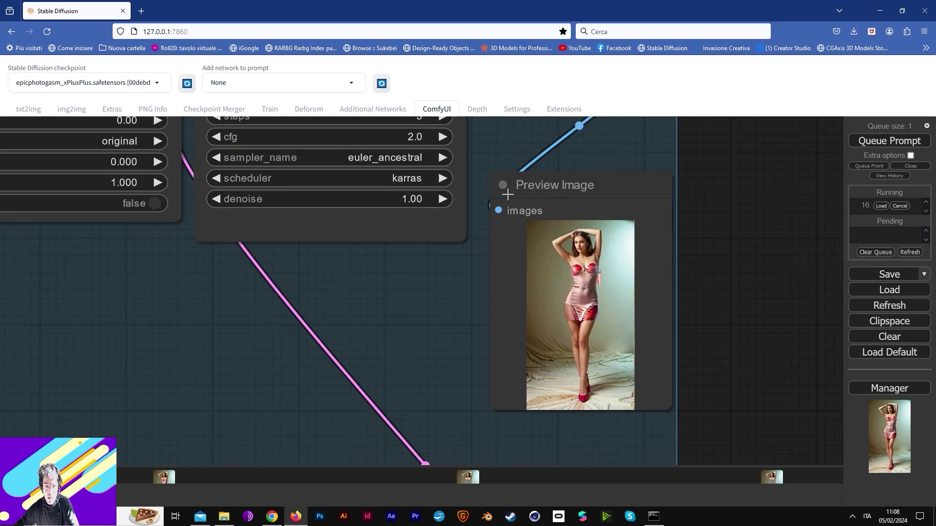
Step: Inspect the dress details of the upscaled picture in the large Preview Image node above the Upscale group
{"action": "scroll", "coordinate": [508, 195], "scroll_direction": "down", "scroll_amount": 6}
{"action": "left_click_drag", "start_coordinate": [501, 251], "coordinate": [732, 518]}
{"action": "left_click_drag", "start_coordinate": [535, 332], "coordinate": [660, 492]}
{"action": "left_click_drag", "start_coordinate": [484, 205], "coordinate": [543, 289]}
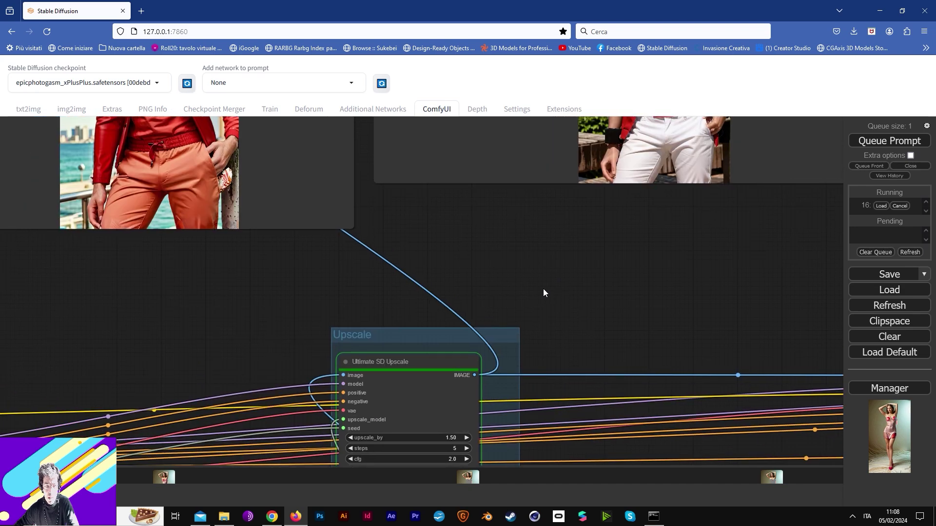
{"action": "left_click_drag", "start_coordinate": [437, 262], "coordinate": [569, 416]}
{"action": "left_click_drag", "start_coordinate": [722, 269], "coordinate": [760, 374]}
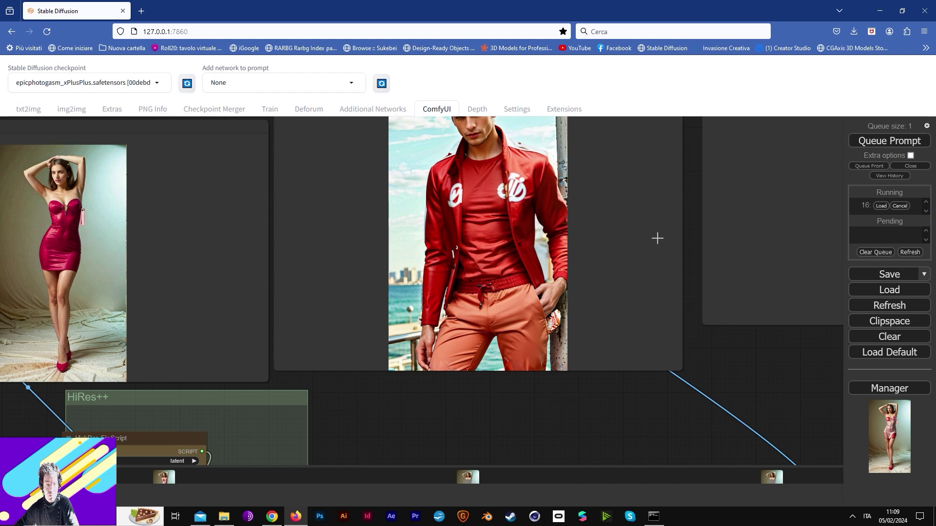
{"action": "left_click_drag", "start_coordinate": [696, 217], "coordinate": [723, 332]}
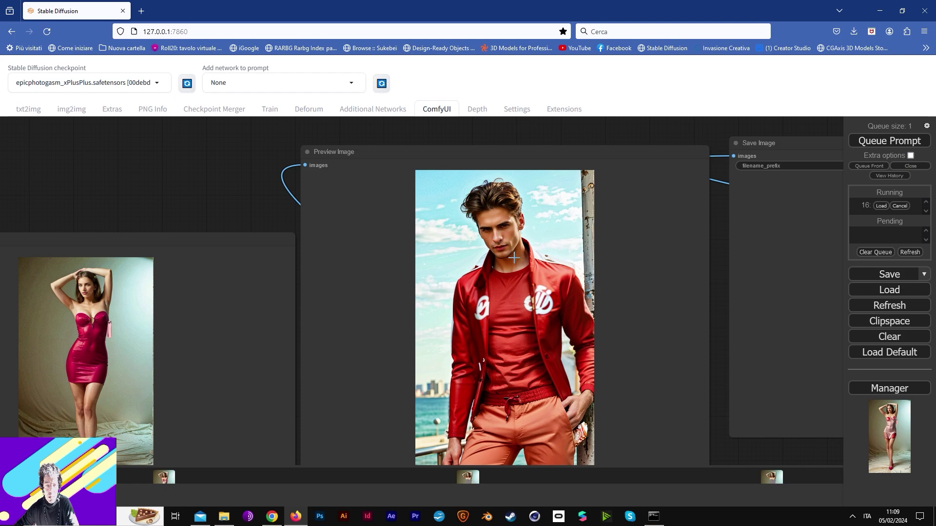
{"action": "scroll", "coordinate": [514, 257], "scroll_direction": "up", "scroll_amount": 6}
{"action": "scroll", "coordinate": [514, 258], "scroll_direction": "up", "scroll_amount": 3}
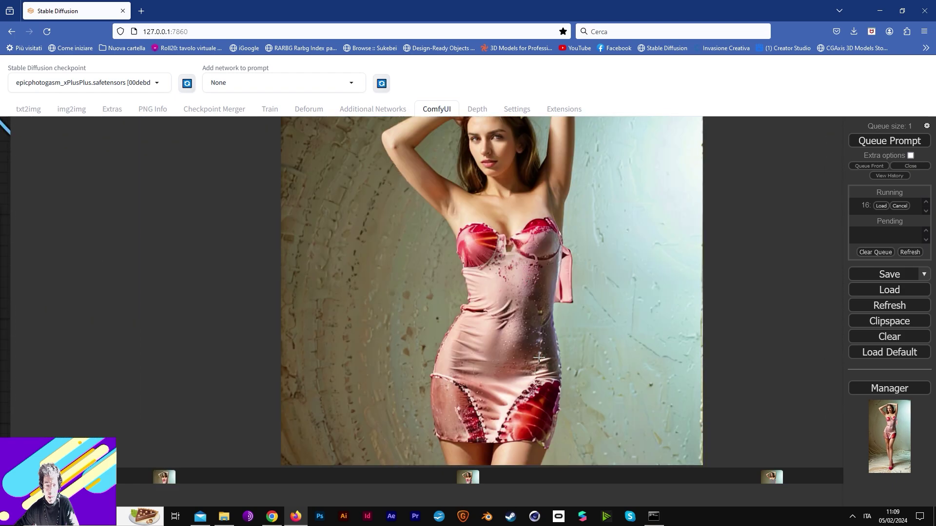
{"action": "scroll", "coordinate": [543, 345], "scroll_direction": "down", "scroll_amount": 4}
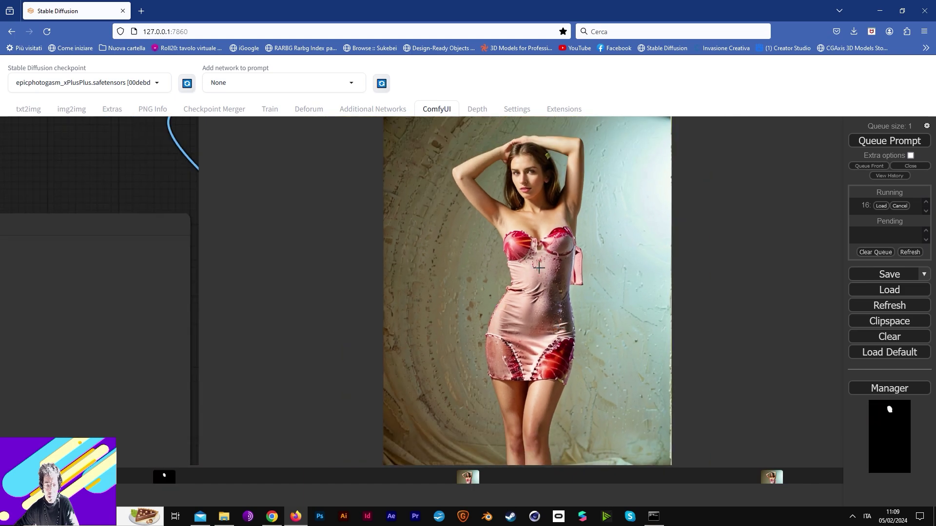
{"action": "scroll", "coordinate": [560, 277], "scroll_direction": "up", "scroll_amount": 4}
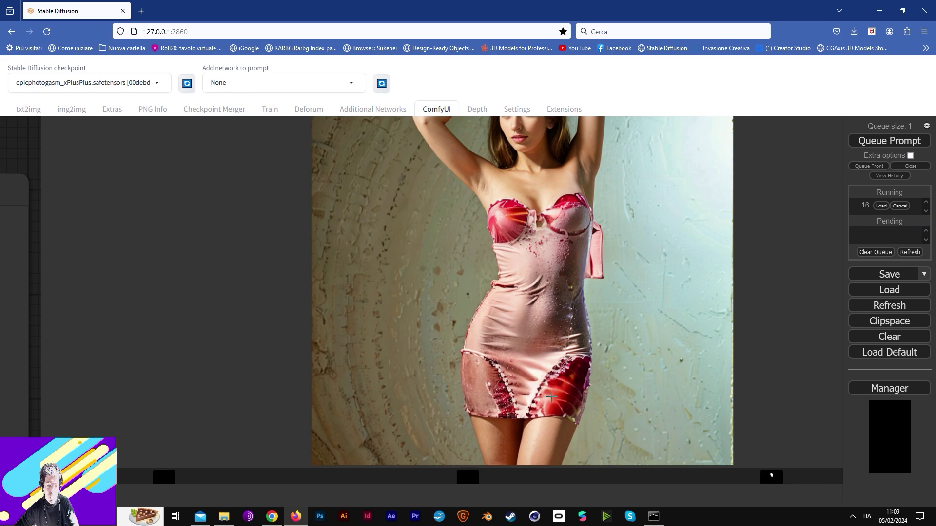
{"action": "scroll", "coordinate": [561, 388], "scroll_direction": "down", "scroll_amount": 6}
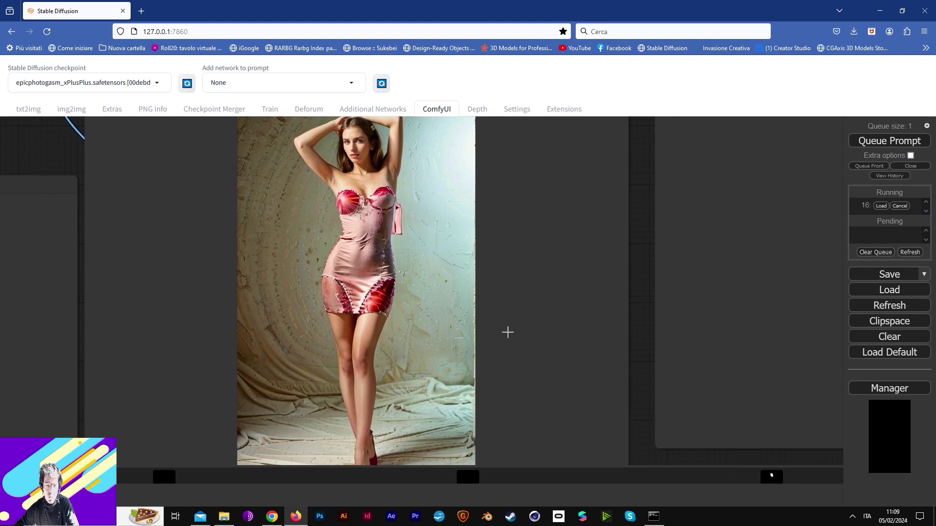
Step: Examine the final picture in the Save Image node and compare it with the upscaled preview beside it
{"action": "scroll", "coordinate": [525, 334], "scroll_direction": "down", "scroll_amount": 4}
{"action": "left_click_drag", "start_coordinate": [551, 398], "coordinate": [419, 298]}
{"action": "left_click_drag", "start_coordinate": [654, 319], "coordinate": [283, 305]}
{"action": "left_click_drag", "start_coordinate": [233, 167], "coordinate": [302, 259]}
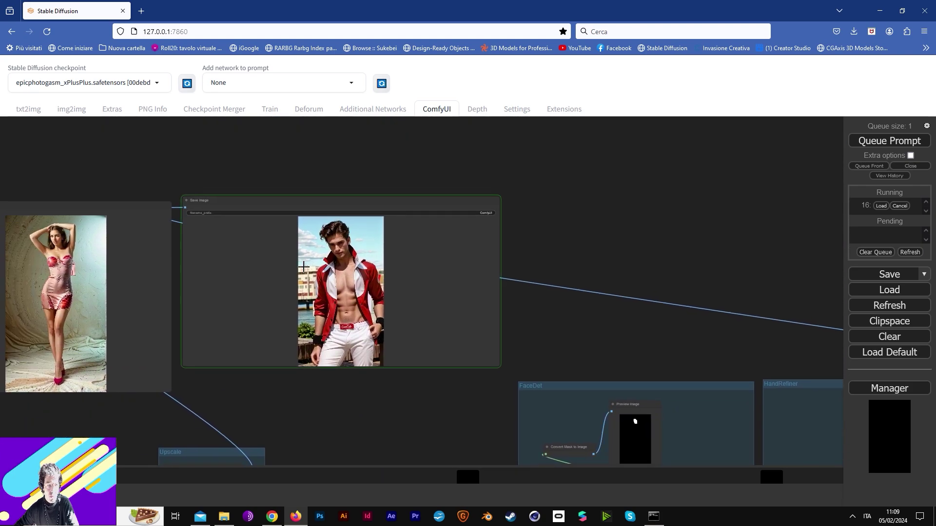
{"action": "scroll", "coordinate": [303, 268], "scroll_direction": "up", "scroll_amount": 10}
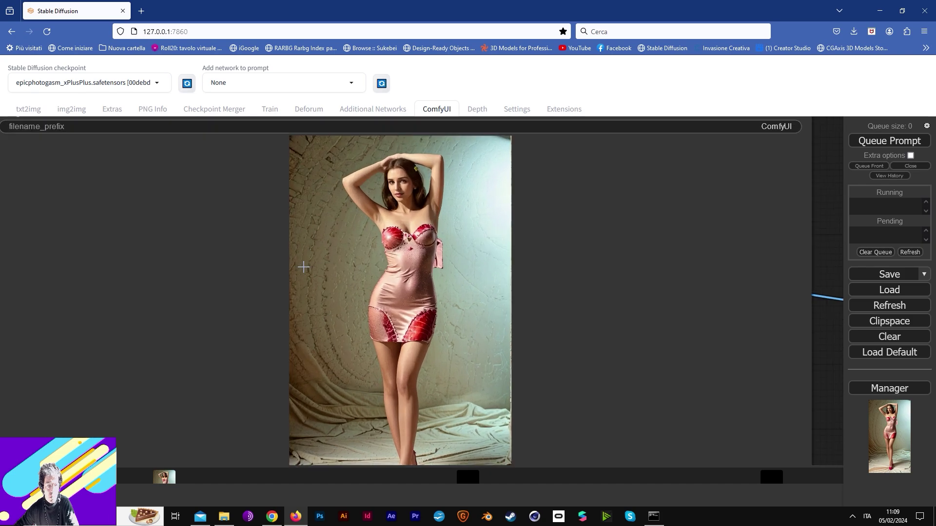
{"action": "scroll", "coordinate": [303, 267], "scroll_direction": "up", "scroll_amount": 2}
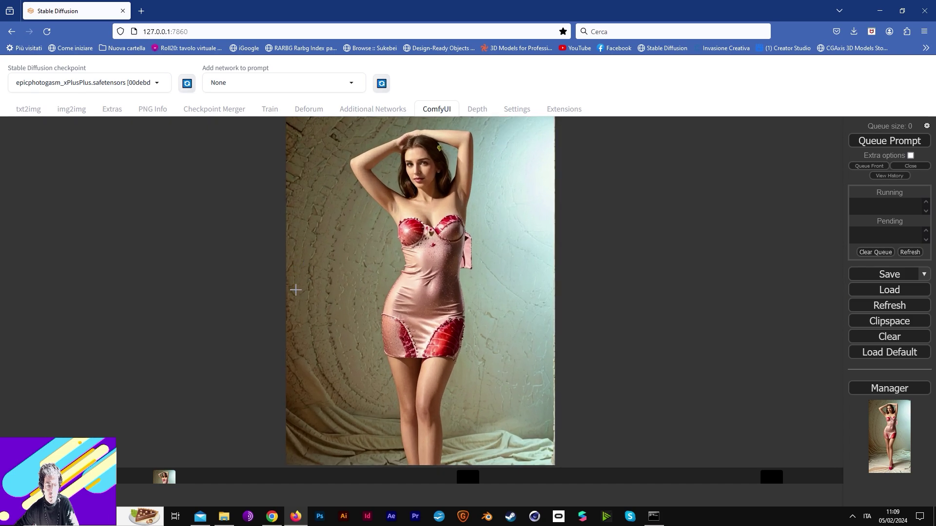
{"action": "left_click_drag", "start_coordinate": [295, 290], "coordinate": [574, 267]}
{"action": "scroll", "coordinate": [550, 284], "scroll_direction": "down", "scroll_amount": 5}
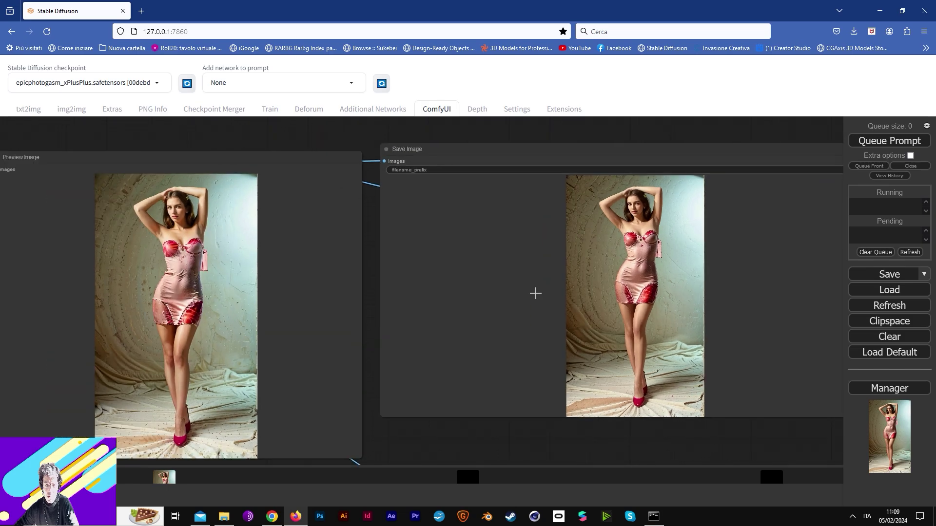
Step: Load the blue glacier picture as the Apply IPAdapter reference and replace it with the colourful paint splash image 2000.webp
{"action": "scroll", "coordinate": [535, 294], "scroll_direction": "down", "scroll_amount": 8}
{"action": "left_click_drag", "start_coordinate": [172, 373], "coordinate": [570, 262]}
{"action": "left_click_drag", "start_coordinate": [367, 323], "coordinate": [701, 216]}
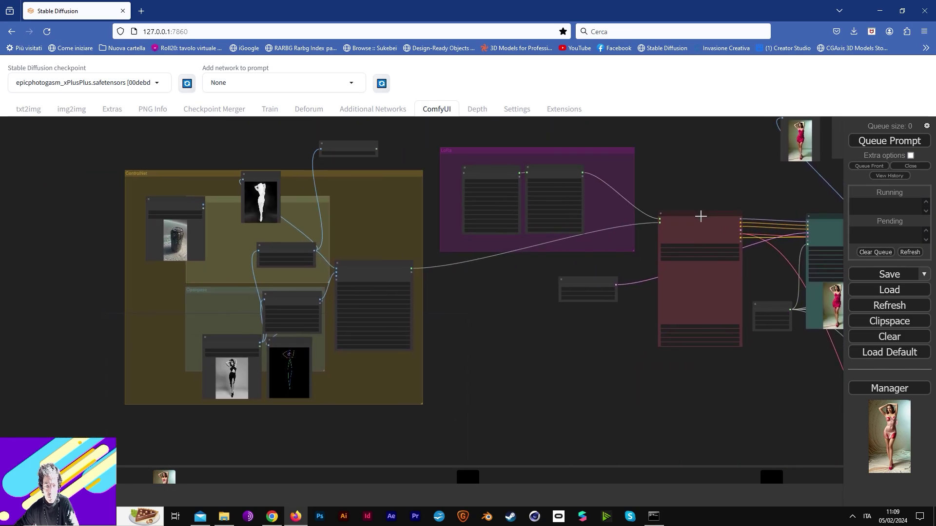
{"action": "left_click_drag", "start_coordinate": [721, 370], "coordinate": [264, 293]}
{"action": "left_click_drag", "start_coordinate": [723, 278], "coordinate": [403, 233]}
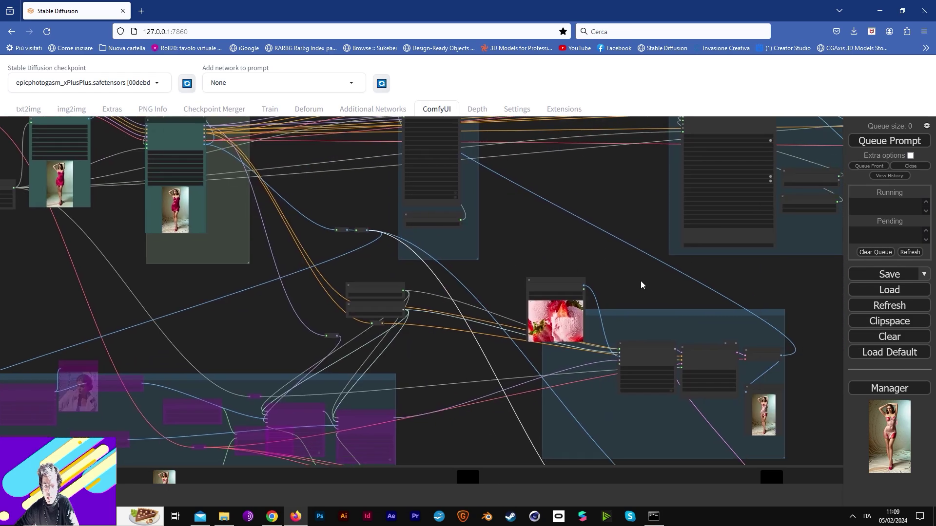
{"action": "left_click_drag", "start_coordinate": [641, 282], "coordinate": [683, 223]}
{"action": "scroll", "coordinate": [664, 236], "scroll_direction": "up", "scroll_amount": 8}
{"action": "left_click", "coordinate": [580, 227]}
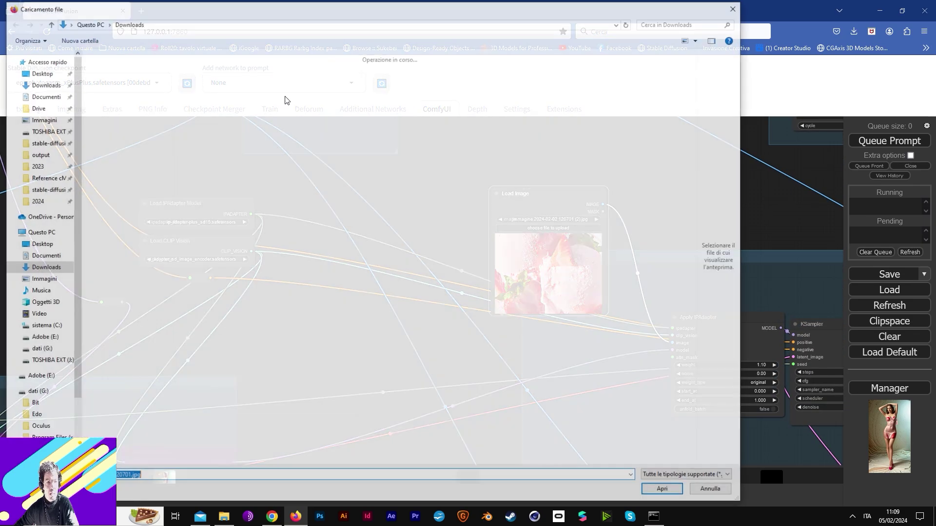
{"action": "double_click", "coordinate": [420, 104]}
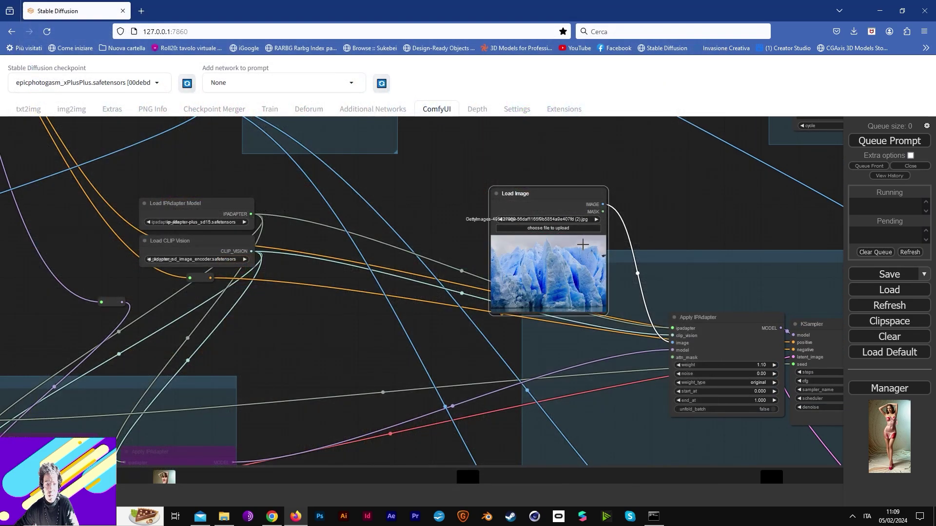
{"action": "left_click", "coordinate": [559, 229]}
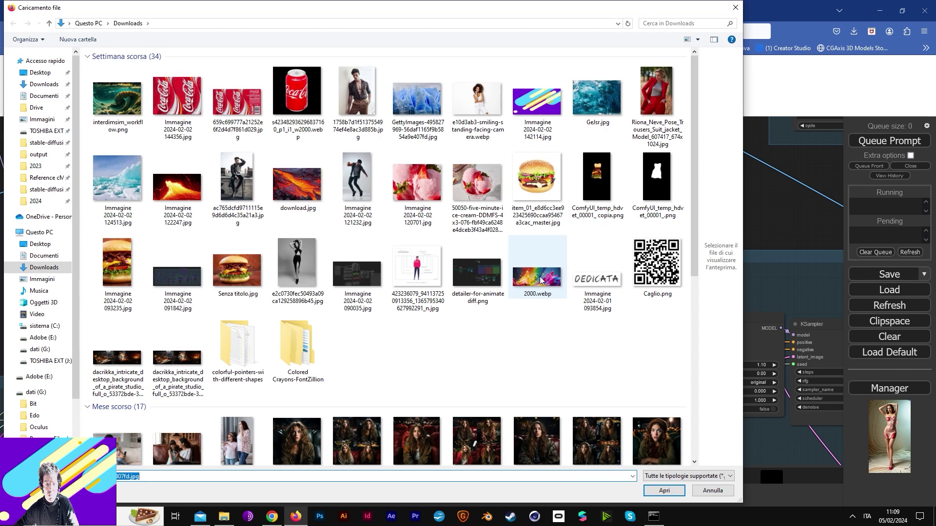
{"action": "double_click", "coordinate": [539, 290]}
{"action": "scroll", "coordinate": [566, 276], "scroll_direction": "up", "scroll_amount": 6}
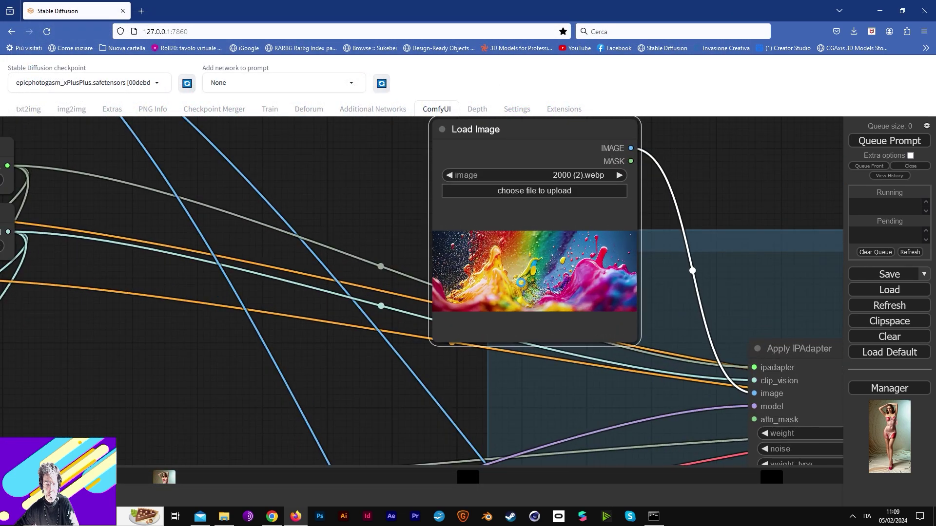
Step: Insert "colorful slashes," after "wearing a dress made of" in the Efficient Loader's positive prompt and queue the generation
{"action": "left_click_drag", "start_coordinate": [719, 257], "coordinate": [730, 235]}
{"action": "left_click_drag", "start_coordinate": [146, 162], "coordinate": [613, 263]}
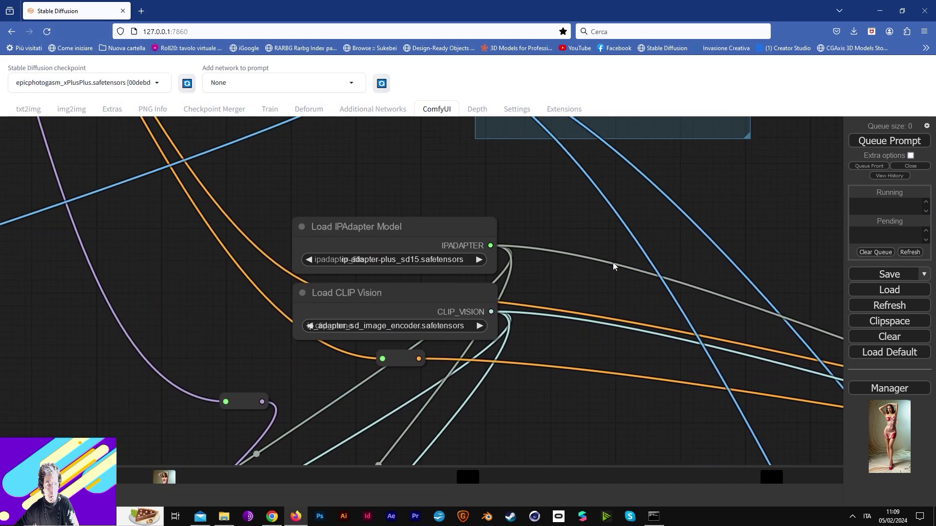
{"action": "left_click_drag", "start_coordinate": [180, 244], "coordinate": [641, 277]}
{"action": "left_click_drag", "start_coordinate": [382, 287], "coordinate": [872, 300]}
{"action": "left_click_drag", "start_coordinate": [358, 251], "coordinate": [740, 428]}
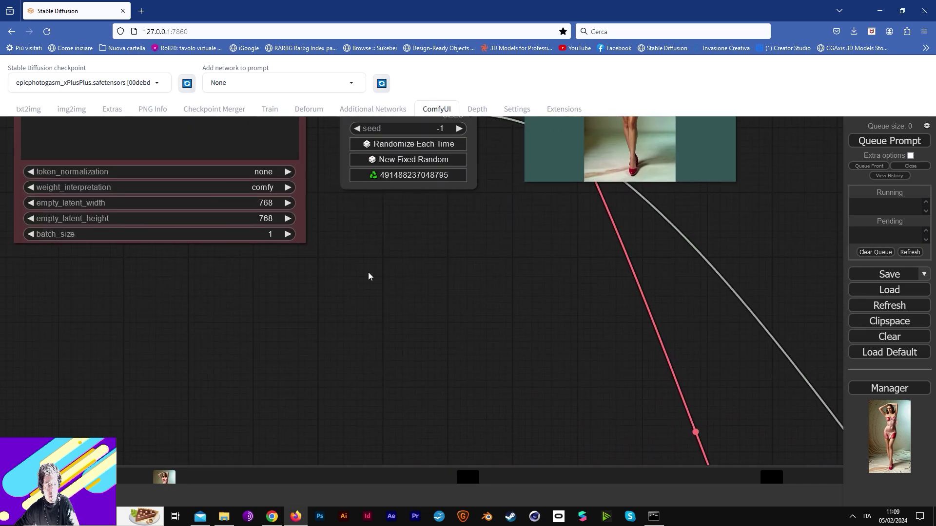
{"action": "left_click_drag", "start_coordinate": [366, 272], "coordinate": [568, 429]}
{"action": "middle_click", "coordinate": [293, 256]}
{"action": "left_click_drag", "start_coordinate": [528, 222], "coordinate": [645, 343]}
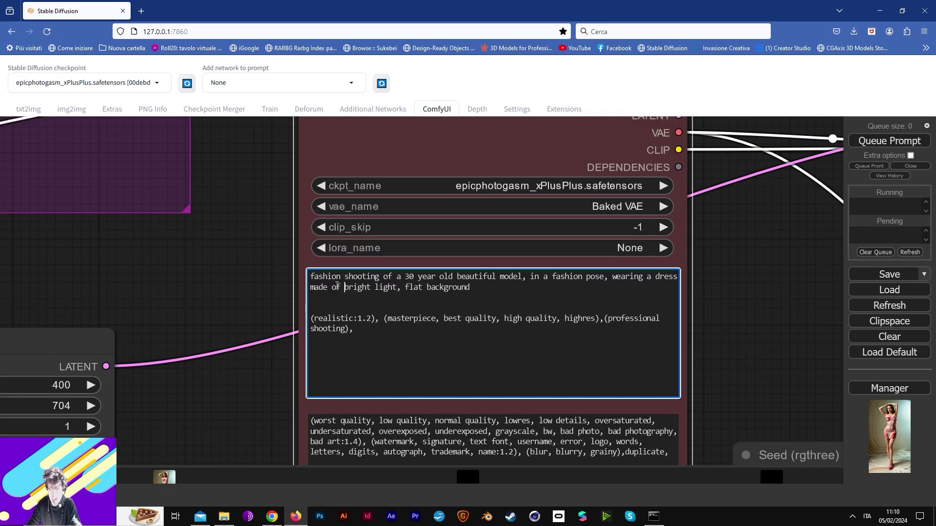
{"action": "type", "text": "colorful "}
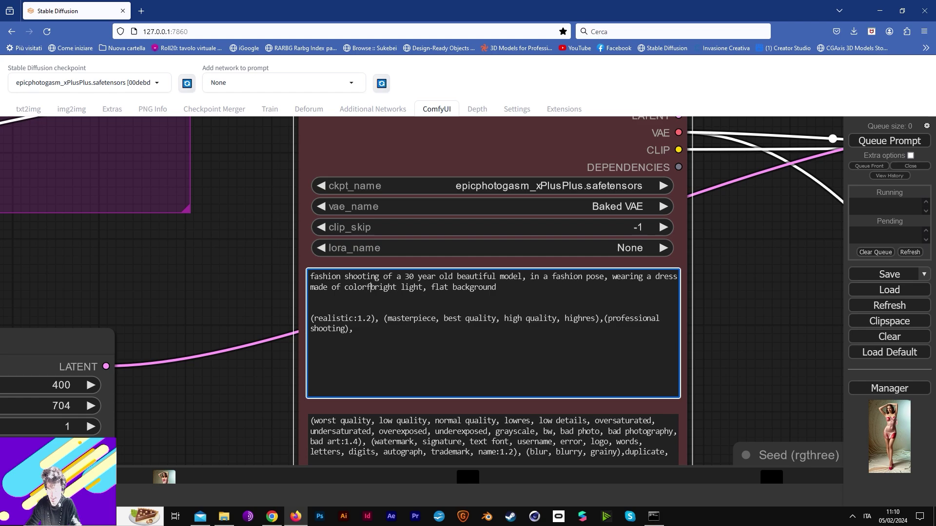
{"action": "type", "text": "slashesh"}
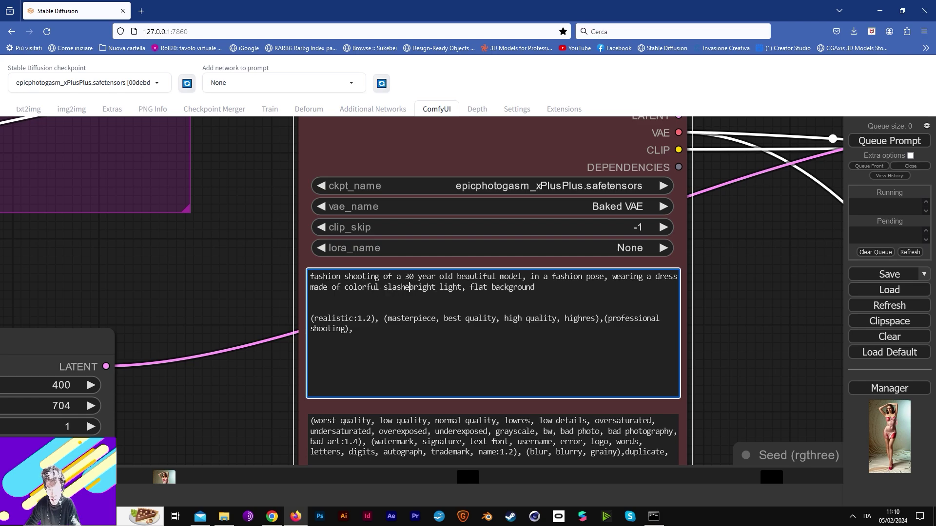
{"action": "key", "text": "BackSpace"}
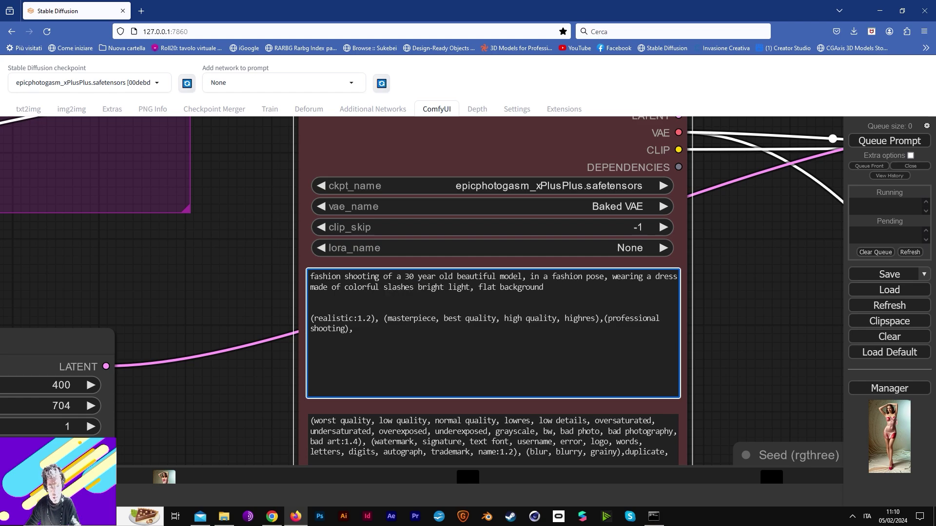
{"action": "key", "text": "BackSpace"}
{"action": "type", "text": ","}
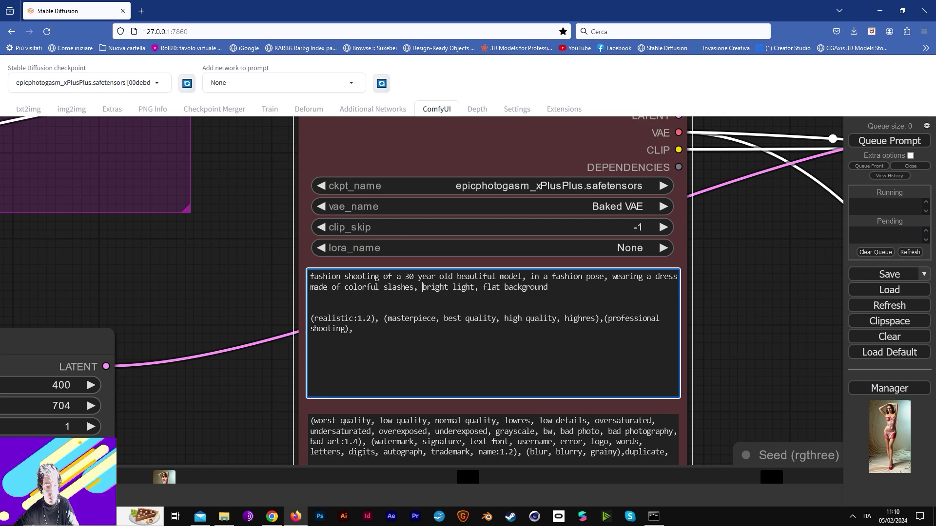
{"action": "scroll", "coordinate": [634, 321], "scroll_direction": "down", "scroll_amount": 12}
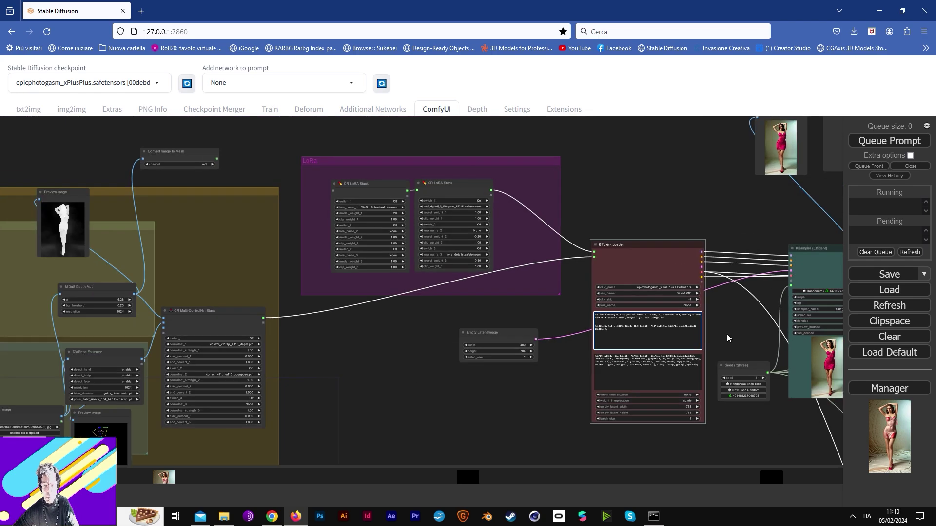
{"action": "left_click", "coordinate": [885, 141]}
Step: Examine the newly generated figure in the first KSampler and in the HiRes KSampler at close range
{"action": "left_click_drag", "start_coordinate": [162, 262], "coordinate": [539, 204]}
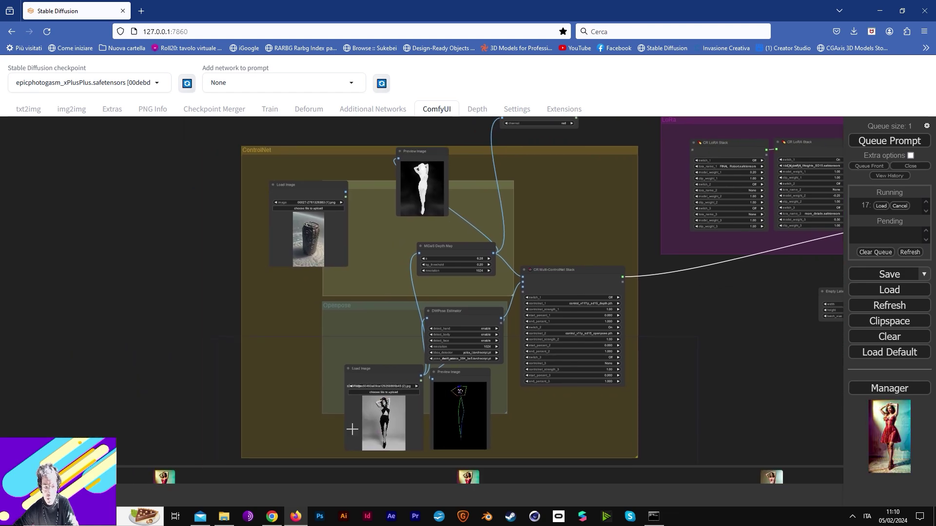
{"action": "left_click_drag", "start_coordinate": [803, 398], "coordinate": [437, 320]}
{"action": "left_click_drag", "start_coordinate": [765, 338], "coordinate": [435, 357]}
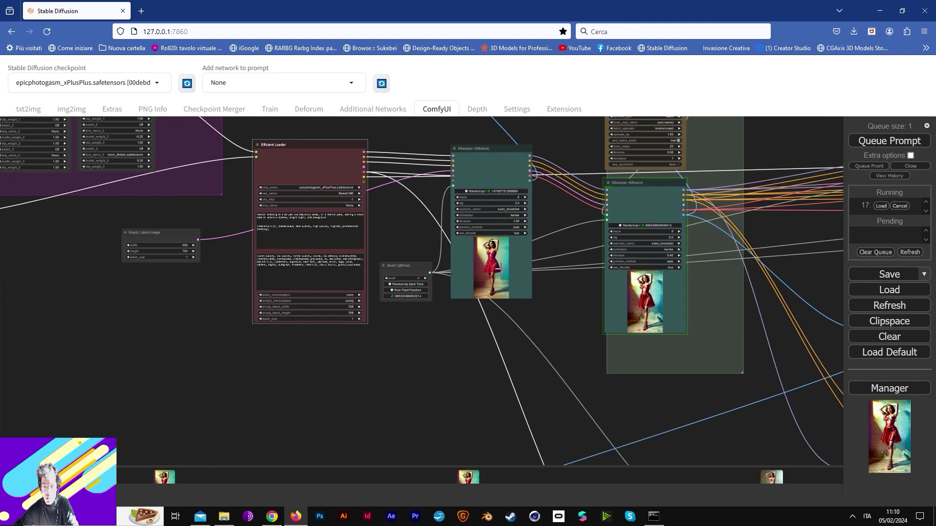
{"action": "scroll", "coordinate": [515, 255], "scroll_direction": "up", "scroll_amount": 7}
{"action": "scroll", "coordinate": [515, 254], "scroll_direction": "up", "scroll_amount": 10}
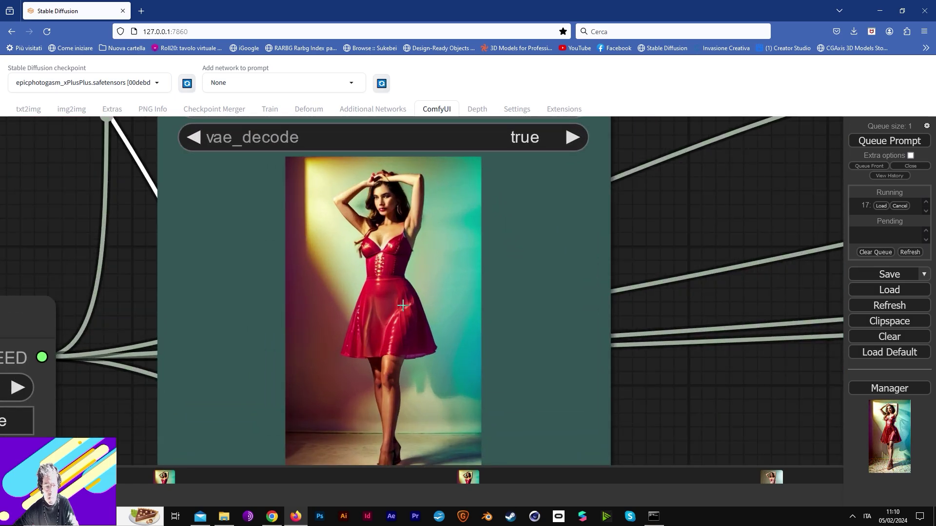
{"action": "left_click_drag", "start_coordinate": [720, 331], "coordinate": [341, 239]}
{"action": "scroll", "coordinate": [428, 268], "scroll_direction": "down", "scroll_amount": 7}
{"action": "left_click_drag", "start_coordinate": [794, 365], "coordinate": [606, 362]}
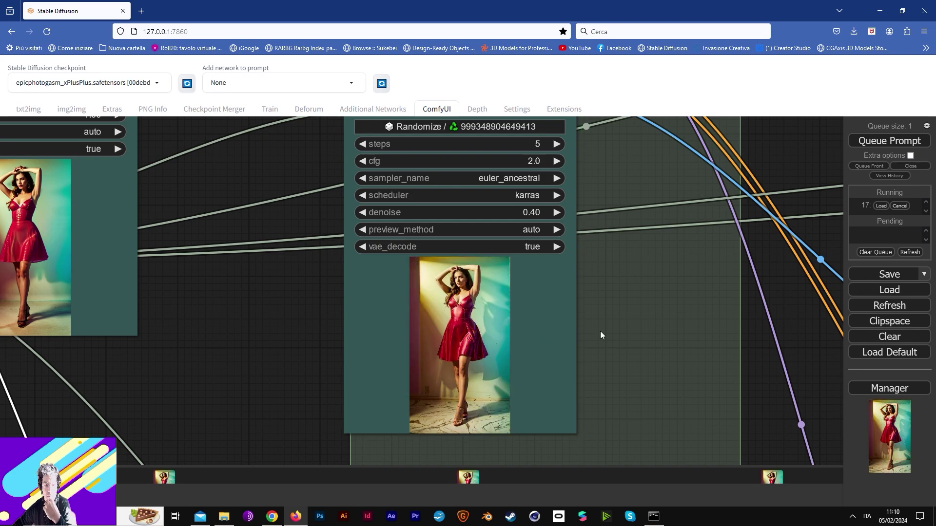
Step: Examine the dress mask and masked figure in the segmentation previews, followed by the inpainted dress in the IPAdapter group's Preview Image node
{"action": "left_click_drag", "start_coordinate": [675, 289], "coordinate": [397, 133]}
{"action": "left_click_drag", "start_coordinate": [627, 409], "coordinate": [424, 117]}
{"action": "left_click_drag", "start_coordinate": [694, 347], "coordinate": [444, 67]}
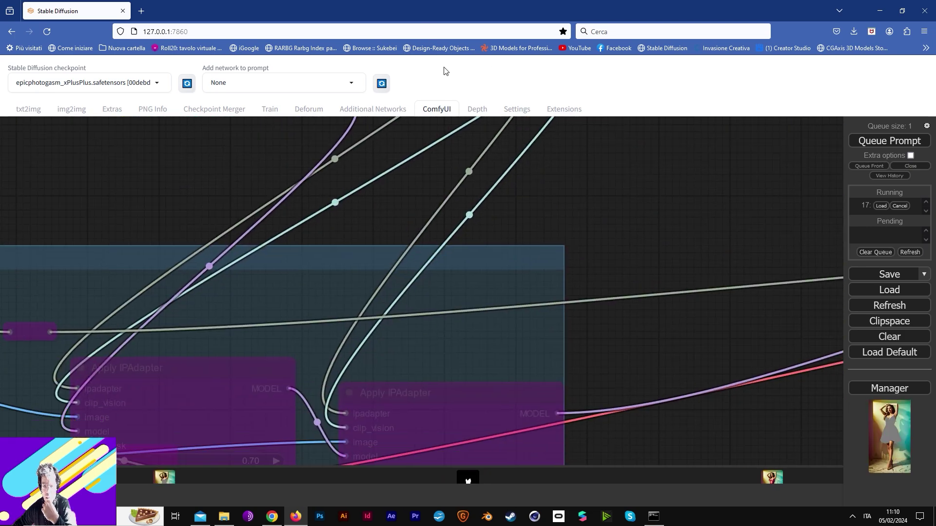
{"action": "left_click_drag", "start_coordinate": [761, 351], "coordinate": [309, 4]}
{"action": "left_click_drag", "start_coordinate": [634, 312], "coordinate": [182, 92]}
{"action": "left_click_drag", "start_coordinate": [635, 270], "coordinate": [136, 209]}
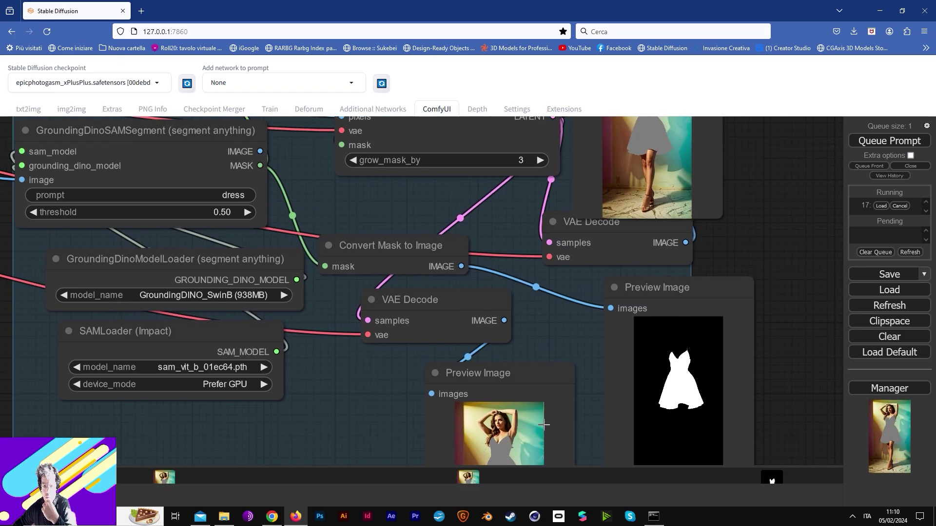
{"action": "left_click_drag", "start_coordinate": [524, 416], "coordinate": [497, 363]}
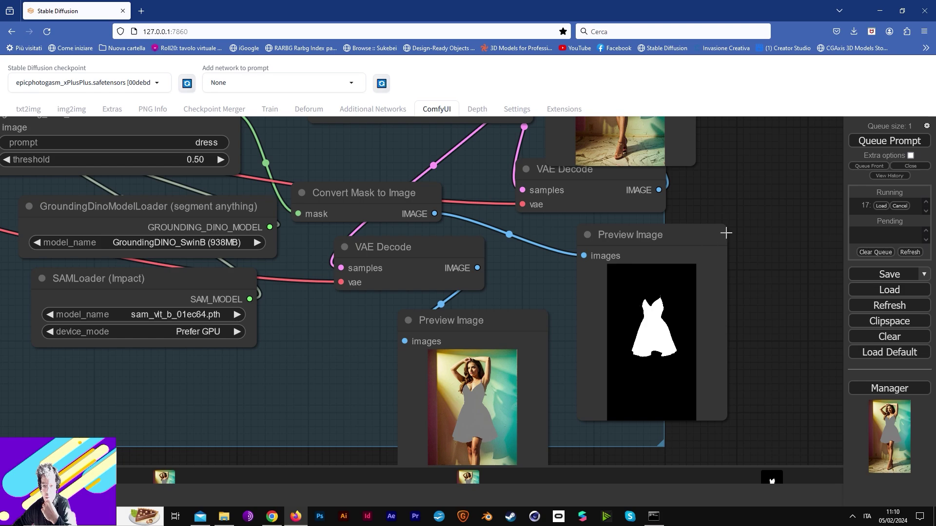
{"action": "left_click_drag", "start_coordinate": [690, 127], "coordinate": [686, 283]}
{"action": "left_click_drag", "start_coordinate": [294, 299], "coordinate": [351, 294]}
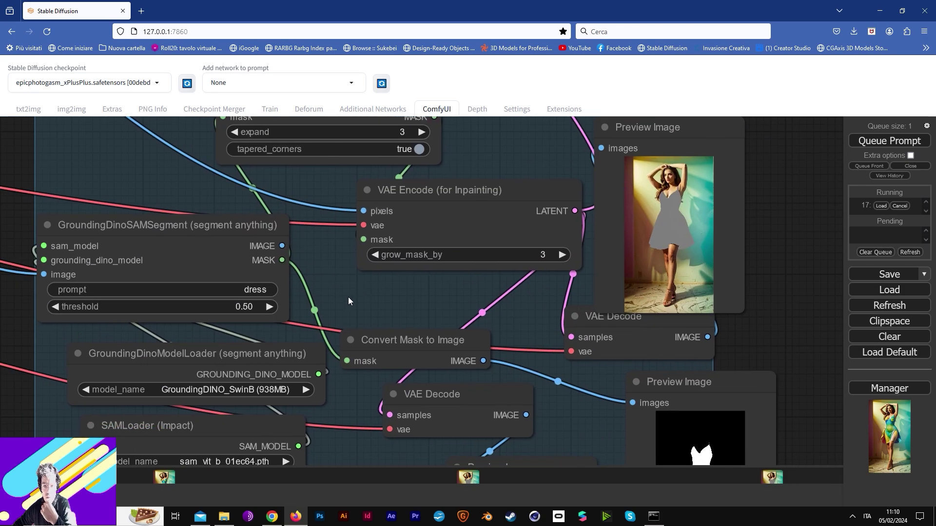
{"action": "left_click_drag", "start_coordinate": [329, 203], "coordinate": [353, 384]}
{"action": "left_click_drag", "start_coordinate": [493, 249], "coordinate": [508, 394]}
{"action": "scroll", "coordinate": [519, 335], "scroll_direction": "up", "scroll_amount": 8}
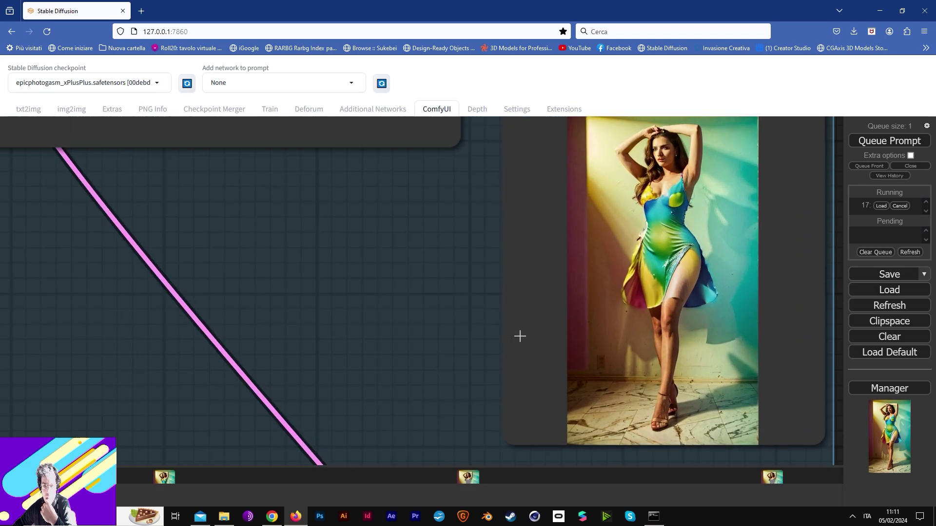
{"action": "scroll", "coordinate": [583, 378], "scroll_direction": "down", "scroll_amount": 8}
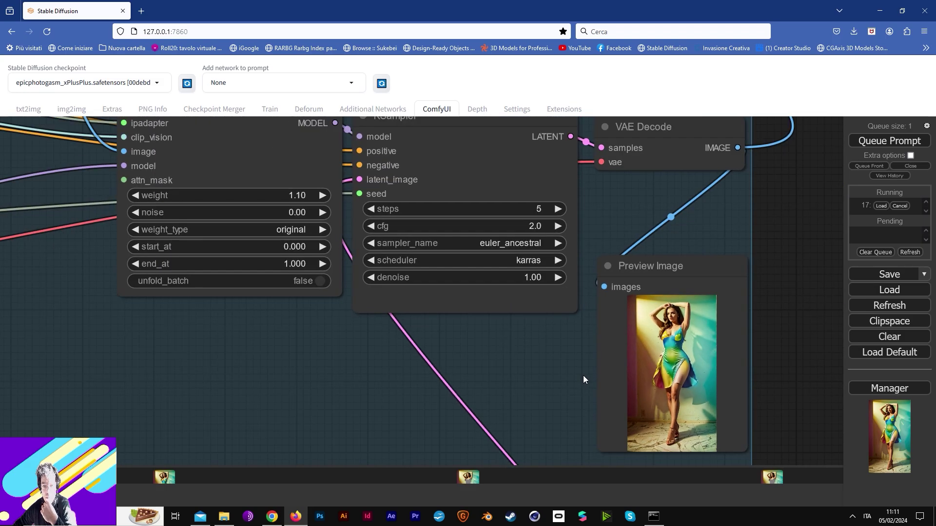
Step: Move the Load Image node with the paint splash reference beside the IPAdapter group's Preview Image node and compare both pictures
{"action": "scroll", "coordinate": [579, 378], "scroll_direction": "down", "scroll_amount": 5}
{"action": "left_click_drag", "start_coordinate": [309, 164], "coordinate": [558, 322]}
{"action": "scroll", "coordinate": [619, 383], "scroll_direction": "up", "scroll_amount": 8}
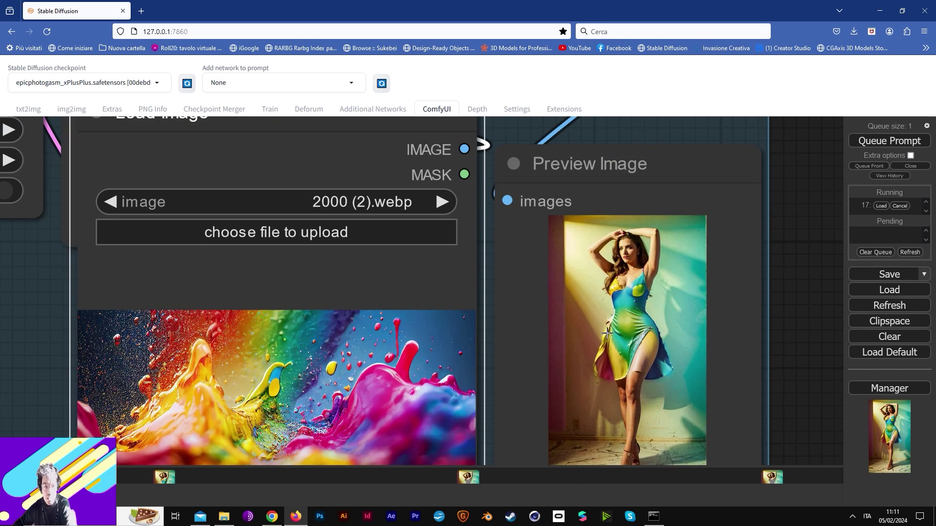
{"action": "scroll", "coordinate": [615, 299], "scroll_direction": "down", "scroll_amount": 5}
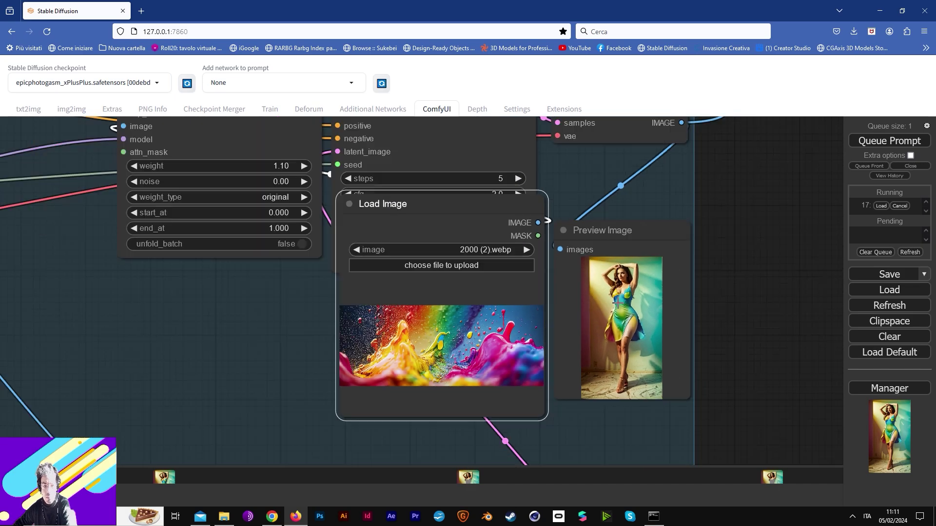
Step: Inspect the colourful dress in the large upscaled Preview Image node above the Upscale group
{"action": "left_click_drag", "start_coordinate": [565, 153], "coordinate": [611, 305]}
{"action": "scroll", "coordinate": [612, 307], "scroll_direction": "down", "scroll_amount": 13}
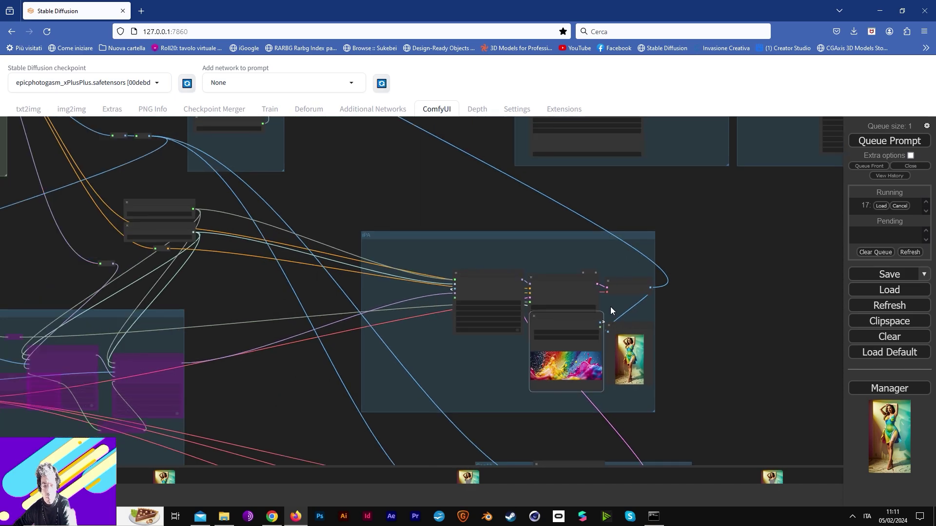
{"action": "left_click_drag", "start_coordinate": [529, 211], "coordinate": [627, 411]}
{"action": "left_click_drag", "start_coordinate": [533, 295], "coordinate": [665, 463]}
{"action": "scroll", "coordinate": [695, 369], "scroll_direction": "down", "scroll_amount": 3}
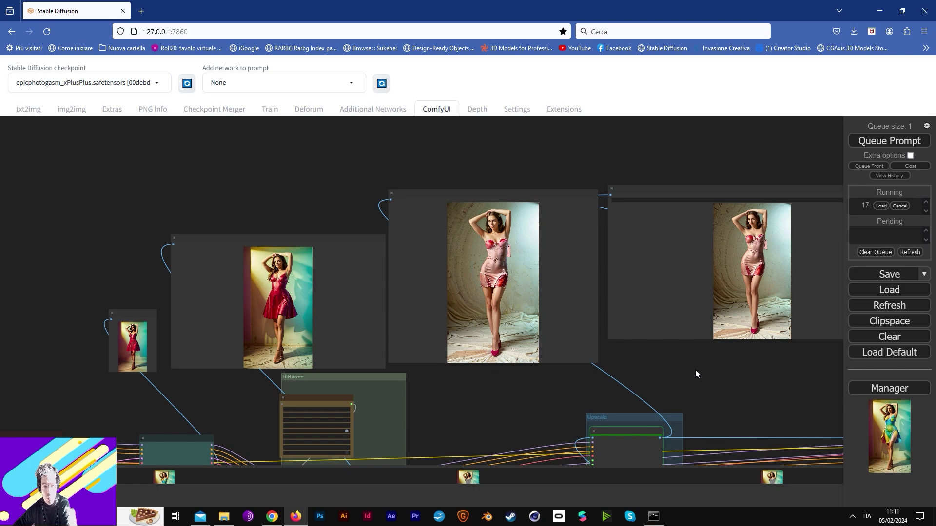
{"action": "scroll", "coordinate": [603, 357], "scroll_direction": "up", "scroll_amount": 8}
{"action": "left_click_drag", "start_coordinate": [504, 259], "coordinate": [614, 390]}
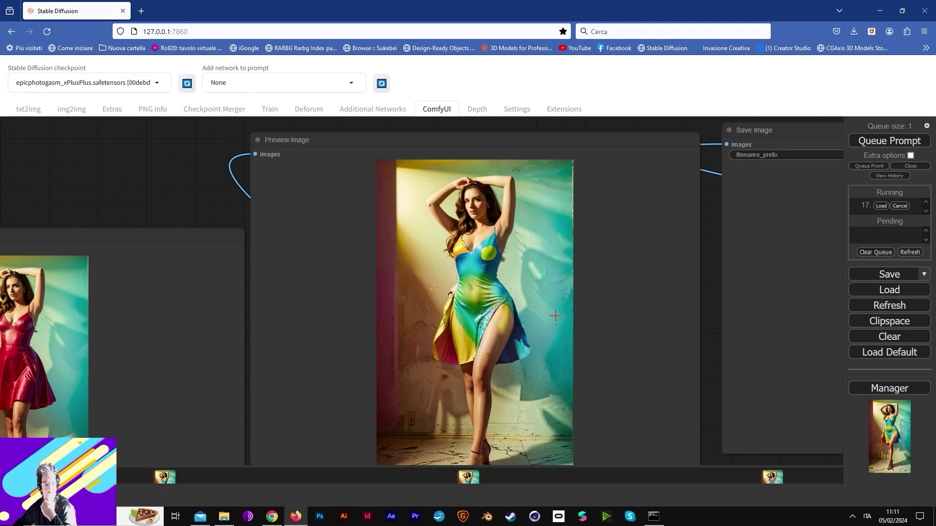
{"action": "scroll", "coordinate": [555, 316], "scroll_direction": "up", "scroll_amount": 2}
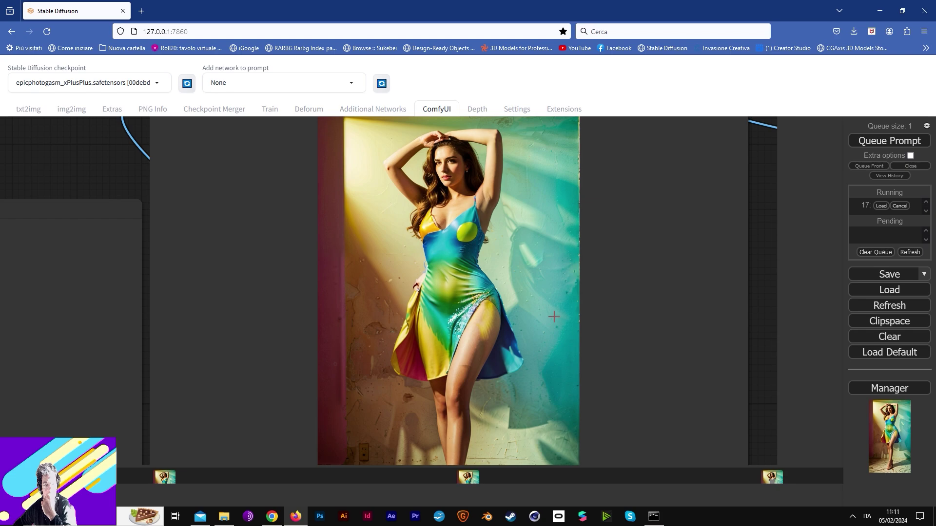
{"action": "scroll", "coordinate": [591, 357], "scroll_direction": "down", "scroll_amount": 3}
{"action": "scroll", "coordinate": [591, 356], "scroll_direction": "down", "scroll_amount": 4}
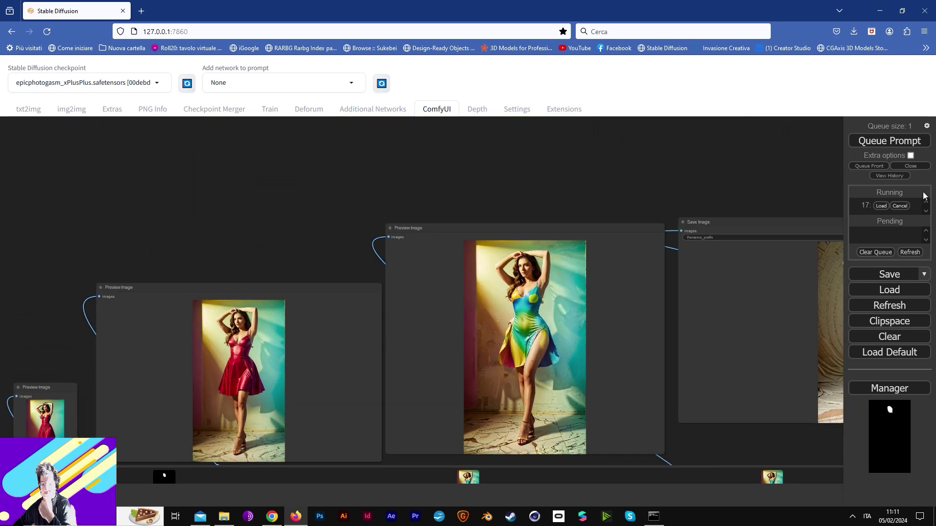
Step: Replace the Openpose group's reference in Load Image with the picture of the curly-haired woman standing against white
{"action": "left_click_drag", "start_coordinate": [38, 419], "coordinate": [417, 287]}
{"action": "scroll", "coordinate": [416, 292], "scroll_direction": "down", "scroll_amount": 4}
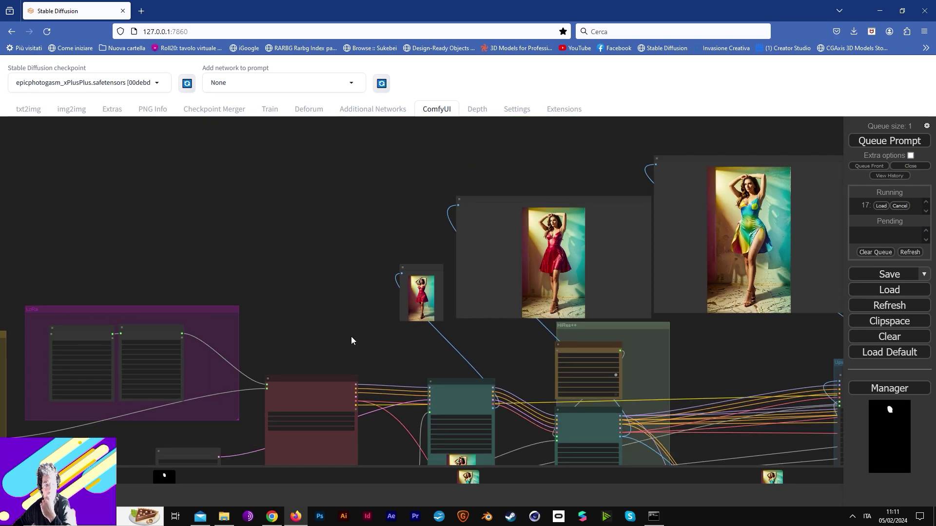
{"action": "left_click_drag", "start_coordinate": [161, 414], "coordinate": [514, 284]}
{"action": "left_click_drag", "start_coordinate": [263, 385], "coordinate": [527, 321]}
{"action": "scroll", "coordinate": [439, 337], "scroll_direction": "up", "scroll_amount": 6}
{"action": "left_click", "coordinate": [421, 350]}
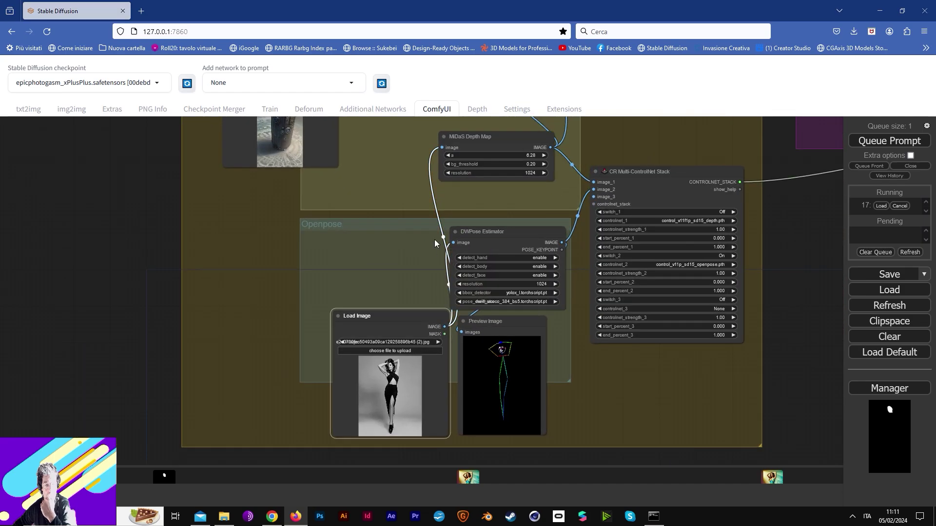
{"action": "left_click", "coordinate": [472, 113]}
{"action": "double_click", "coordinate": [472, 114]}
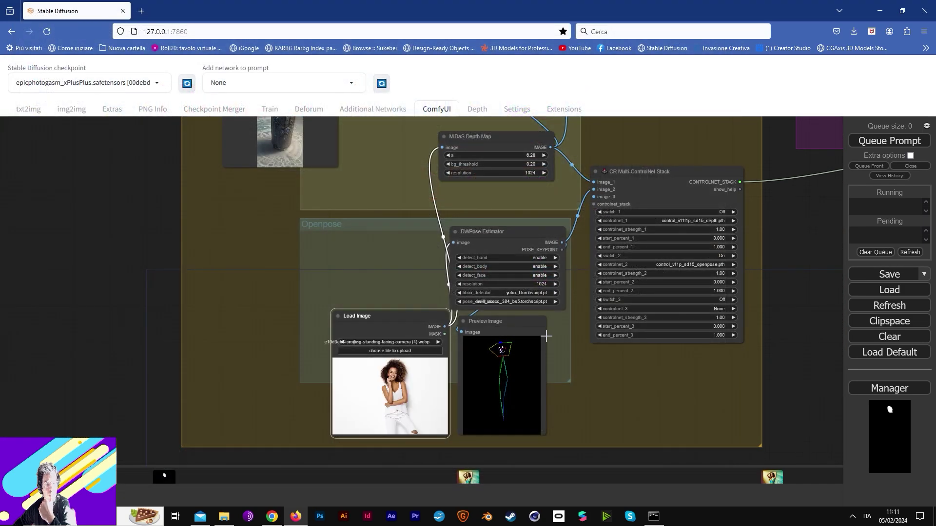
Step: Insert "rainbow" before "colorful slashes" in the Efficient Loader's positive prompt
{"action": "left_click_drag", "start_coordinate": [555, 374], "coordinate": [280, 314]}
{"action": "left_click_drag", "start_coordinate": [790, 291], "coordinate": [369, 342]}
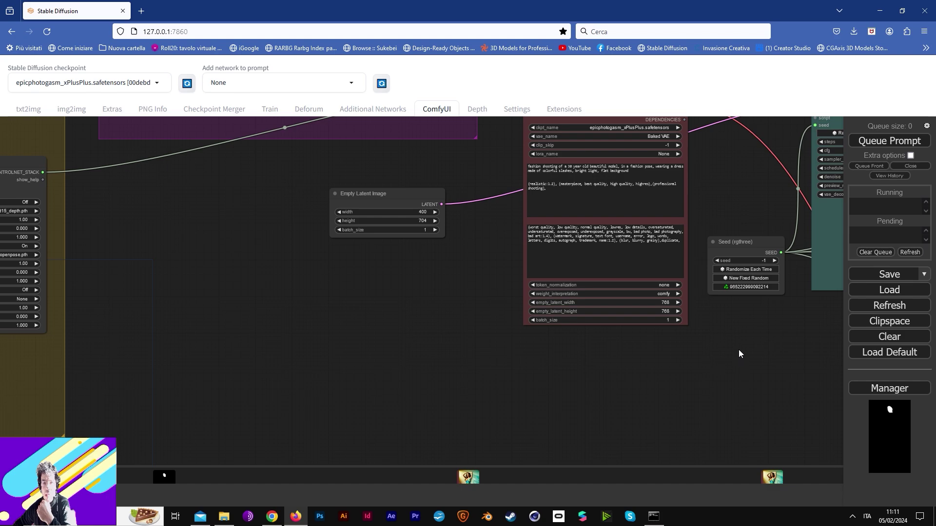
{"action": "scroll", "coordinate": [741, 194], "scroll_direction": "up", "scroll_amount": 8}
{"action": "left_click_drag", "start_coordinate": [573, 149], "coordinate": [636, 242]}
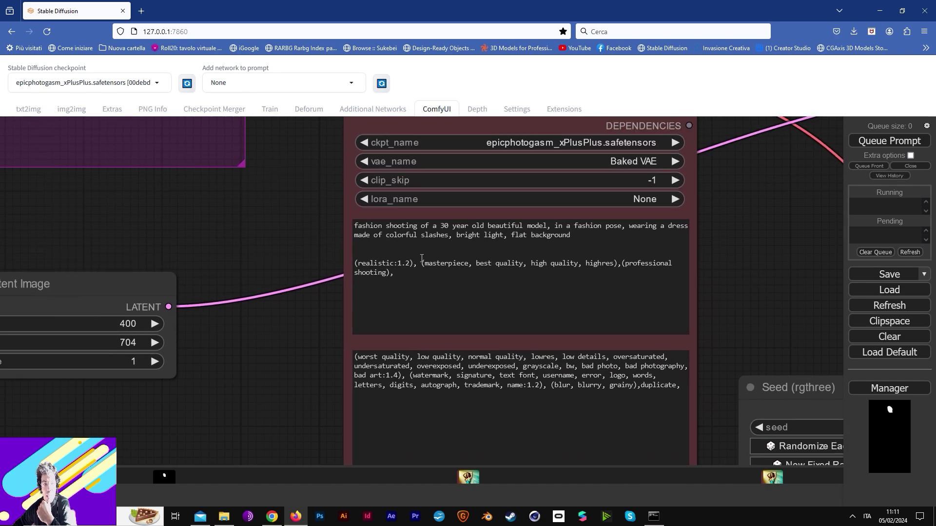
{"action": "left_click", "coordinate": [387, 236]}
{"action": "type", "text": "rainbow"}
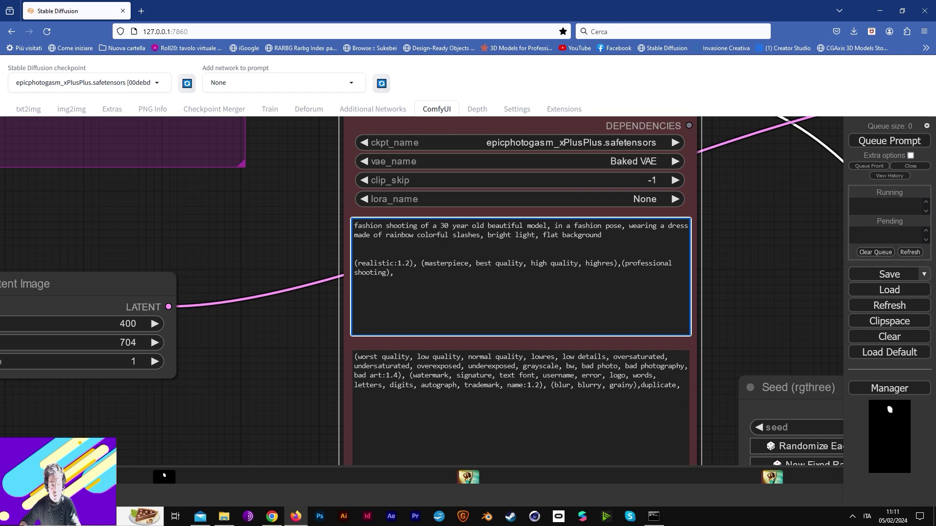
Step: Replace "colorful slashes" with "splashes" in the positive prompt and queue the generation
{"action": "key", "text": "Delete"}
{"action": "key", "text": "Delete"}
{"action": "key", "text": "Delete"}
{"action": "key", "text": "Delete"}
{"action": "key", "text": "Delete"}
{"action": "key", "text": "Delete"}
{"action": "key", "text": "Delete"}
{"action": "key", "text": "Delete"}
{"action": "key", "text": "Delete"}
{"action": "key", "text": "Delete"}
{"action": "key", "text": "Delete"}
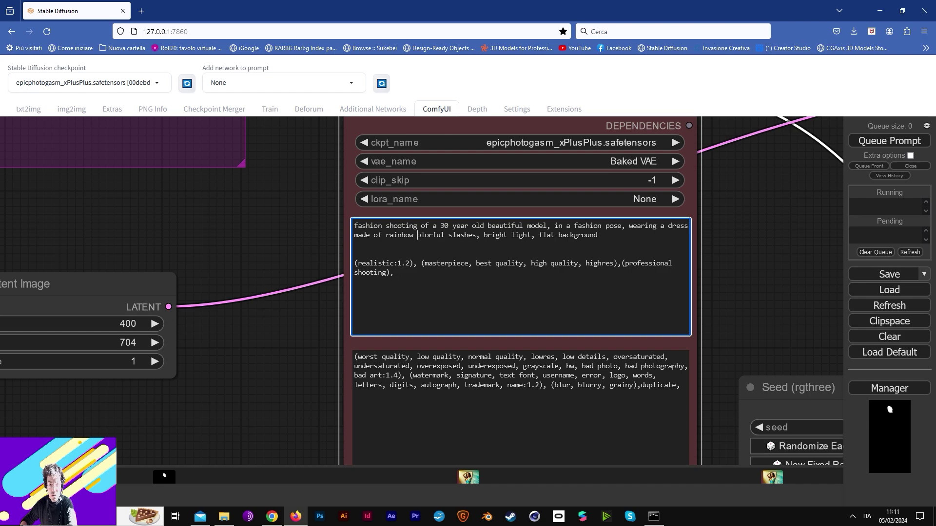
{"action": "type", "text": "spl"}
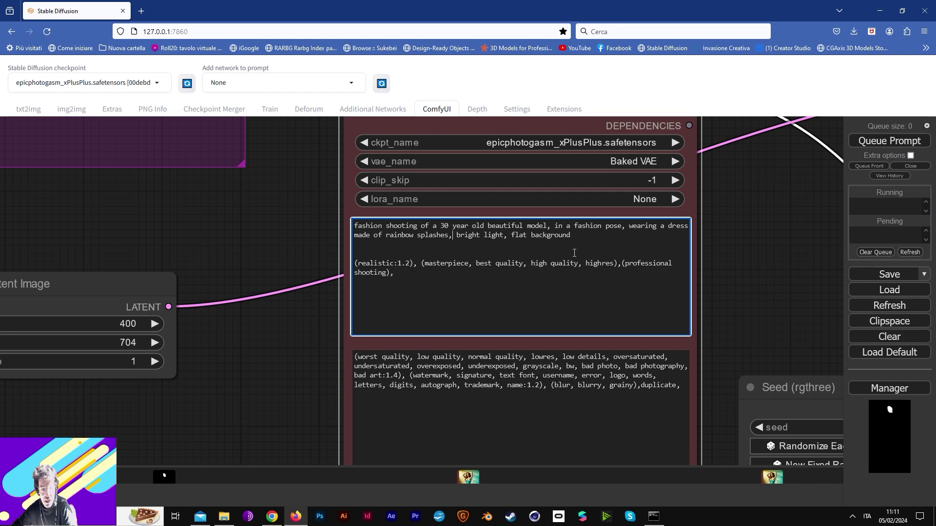
{"action": "left_click", "coordinate": [885, 141]}
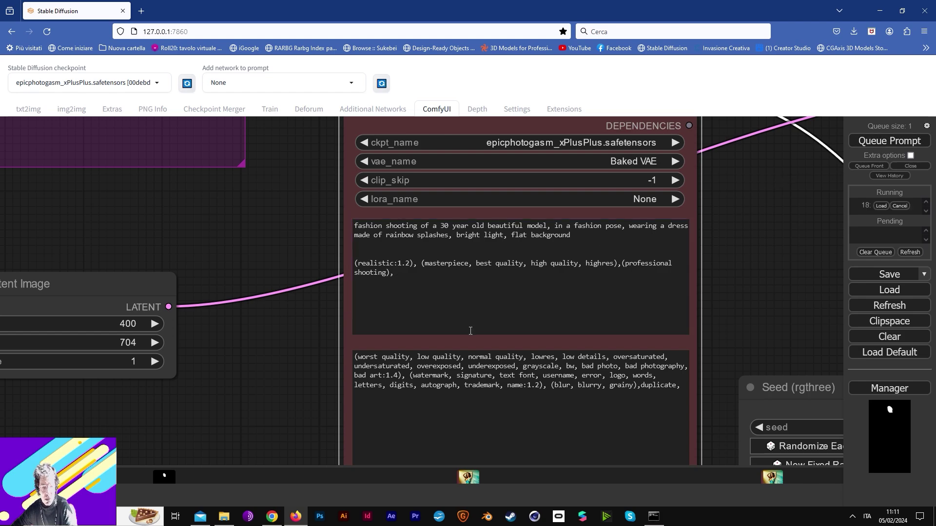
{"action": "scroll", "coordinate": [491, 338], "scroll_direction": "down", "scroll_amount": 2}
{"action": "scroll", "coordinate": [491, 338], "scroll_direction": "down", "scroll_amount": 5}
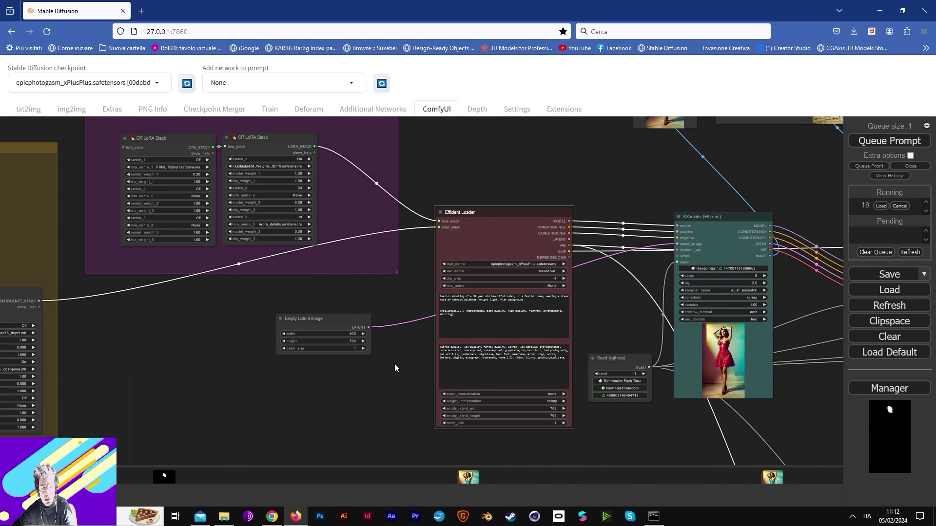
Step: Check the Openpose reference picture and its pose skeleton preview in the ControlNet group
{"action": "scroll", "coordinate": [293, 371], "scroll_direction": "down", "scroll_amount": 2}
{"action": "left_click_drag", "start_coordinate": [215, 367], "coordinate": [560, 328]}
{"action": "scroll", "coordinate": [404, 371], "scroll_direction": "up", "scroll_amount": 3}
{"action": "scroll", "coordinate": [404, 370], "scroll_direction": "down", "scroll_amount": 2}
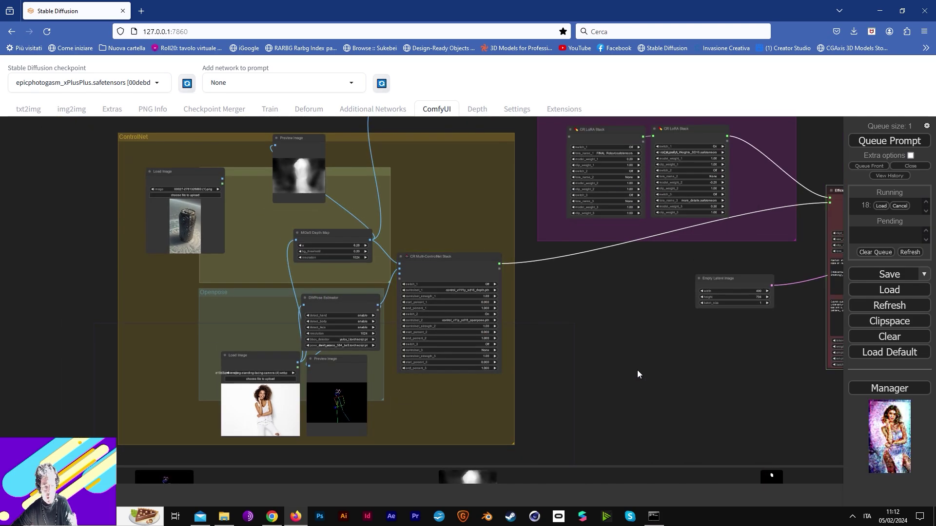
Step: Compare the generated image in the first KSampler with the one in the HiRes++ group's KSampler
{"action": "left_click_drag", "start_coordinate": [637, 374], "coordinate": [308, 347]}
{"action": "scroll", "coordinate": [643, 365], "scroll_direction": "up", "scroll_amount": 3}
{"action": "left_click_drag", "start_coordinate": [587, 368], "coordinate": [412, 388]}
{"action": "scroll", "coordinate": [622, 314], "scroll_direction": "up", "scroll_amount": 8}
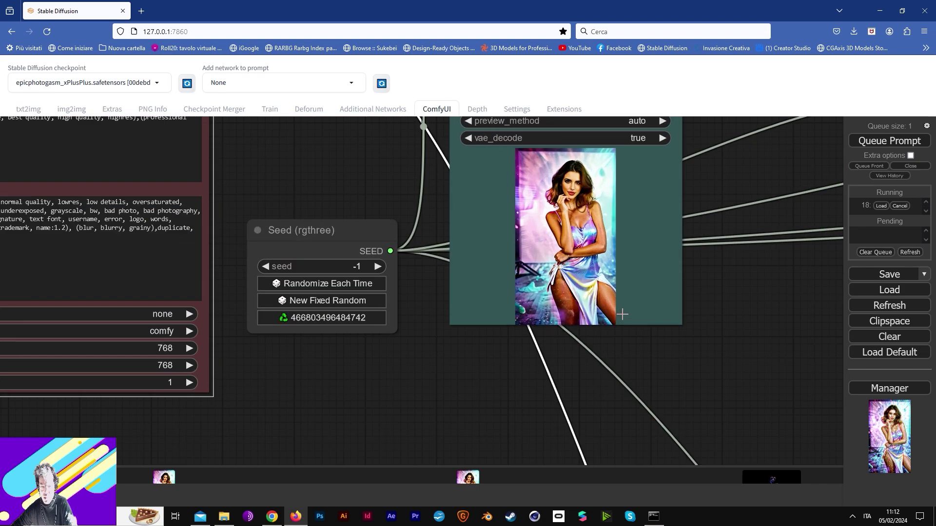
{"action": "scroll", "coordinate": [664, 240], "scroll_direction": "up", "scroll_amount": 1}
{"action": "left_click_drag", "start_coordinate": [741, 302], "coordinate": [318, 232]}
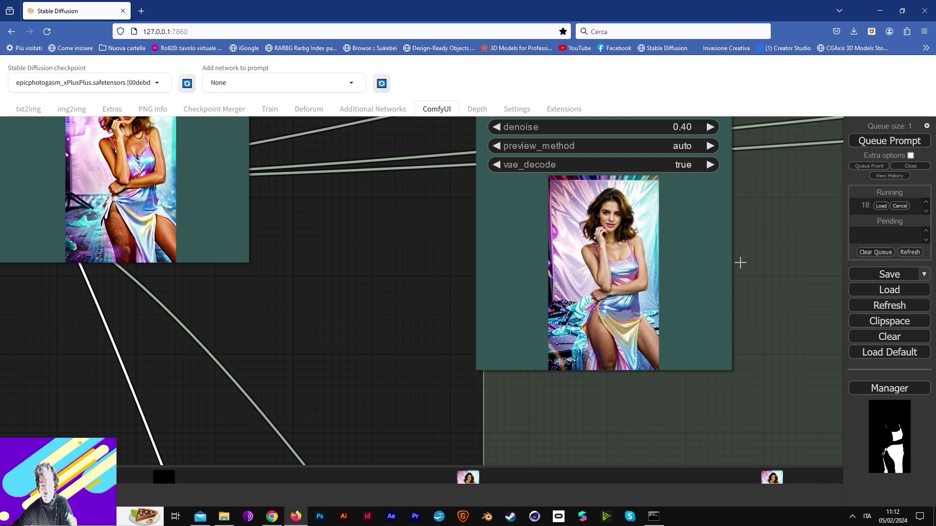
{"action": "left_click_drag", "start_coordinate": [769, 276], "coordinate": [589, 312]}
Step: Examine the IPA group's Preview Image next to the paint splash reference 2000 (2).webp
{"action": "left_click_drag", "start_coordinate": [702, 366], "coordinate": [244, 252]}
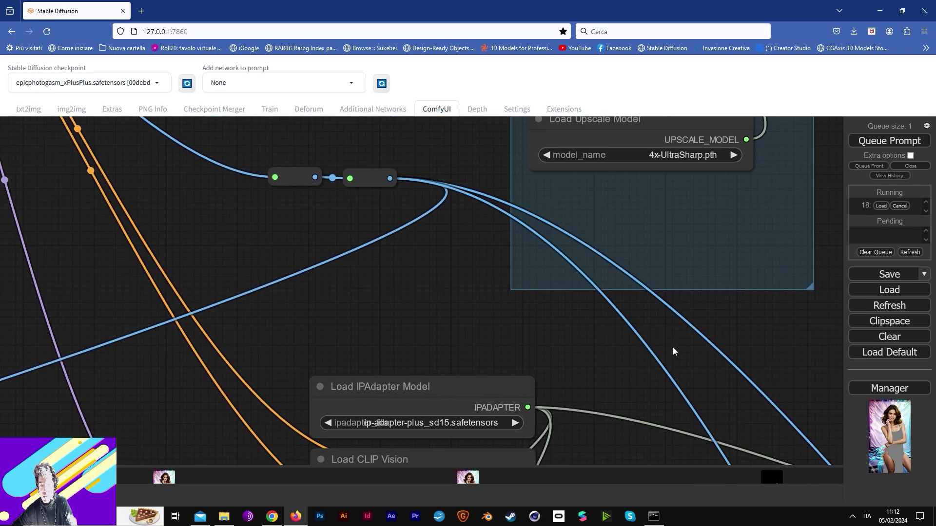
{"action": "left_click_drag", "start_coordinate": [674, 348], "coordinate": [216, 123]}
{"action": "left_click_drag", "start_coordinate": [560, 367], "coordinate": [387, 147]}
{"action": "left_click_drag", "start_coordinate": [616, 441], "coordinate": [370, 123]}
{"action": "left_click_drag", "start_coordinate": [799, 438], "coordinate": [268, 131]}
{"action": "left_click_drag", "start_coordinate": [730, 368], "coordinate": [745, 461]}
{"action": "left_click_drag", "start_coordinate": [685, 257], "coordinate": [720, 481]}
{"action": "left_click_drag", "start_coordinate": [652, 276], "coordinate": [719, 368]}
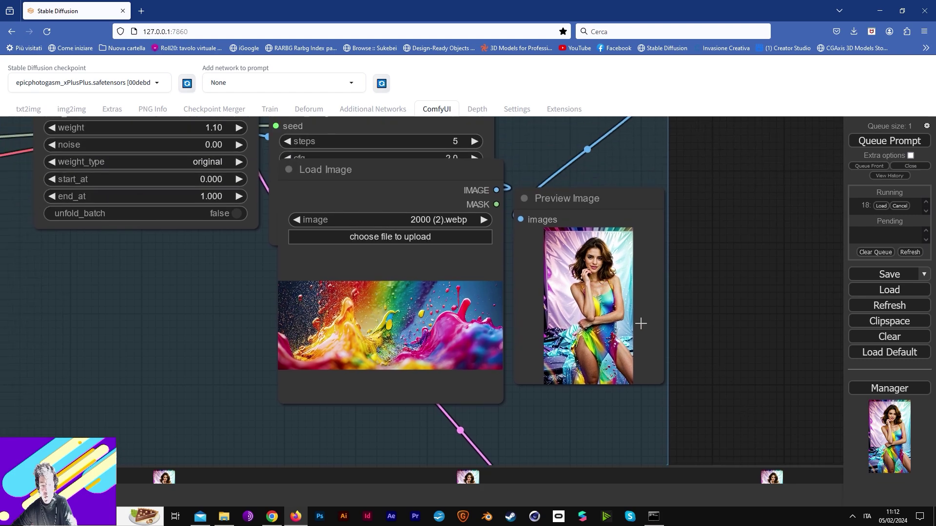
{"action": "scroll", "coordinate": [640, 324], "scroll_direction": "up", "scroll_amount": 6}
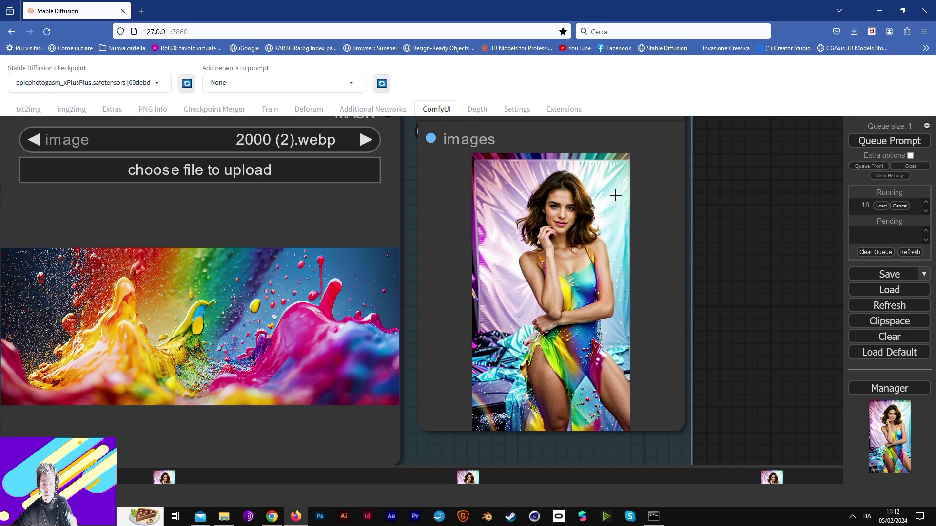
{"action": "scroll", "coordinate": [616, 253], "scroll_direction": "down", "scroll_amount": 3}
{"action": "scroll", "coordinate": [616, 253], "scroll_direction": "down", "scroll_amount": 6}
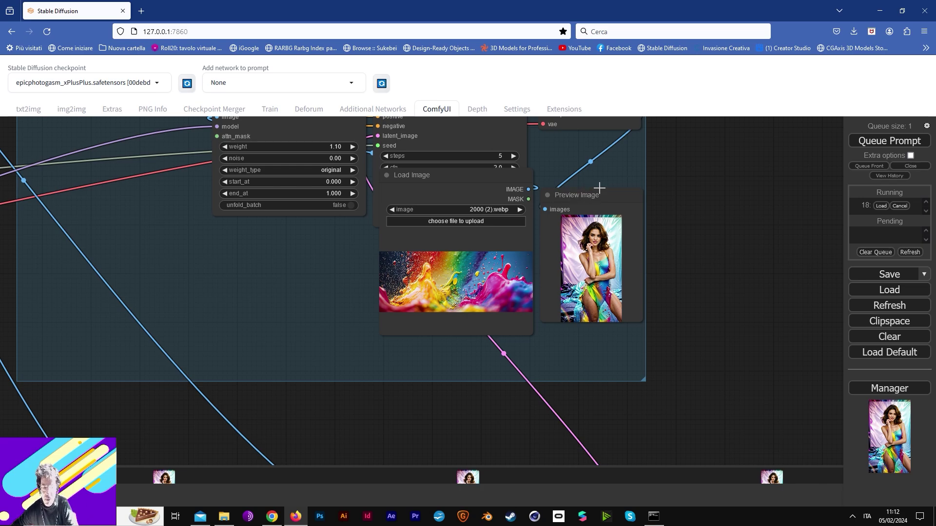
Step: Inspect the satin dress in the Preview Image node above the HiRes++ group
{"action": "left_click_drag", "start_coordinate": [598, 183], "coordinate": [740, 422]}
{"action": "left_click_drag", "start_coordinate": [522, 205], "coordinate": [702, 447]}
{"action": "mouse_move", "coordinate": [562, 291]}
{"action": "left_mouse_down"}
{"action": "mouse_move", "coordinate": [607, 432]}
{"action": "mouse_move", "coordinate": [609, 476]}
{"action": "left_mouse_up"}
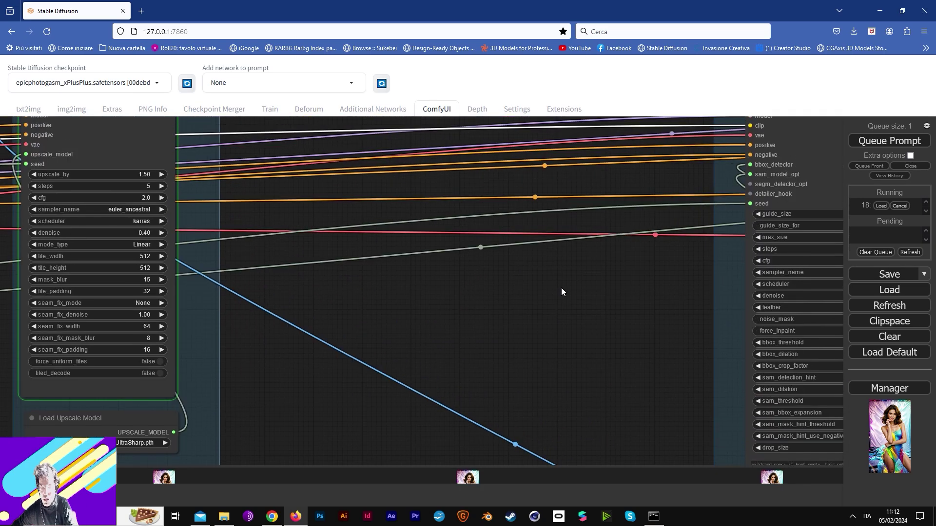
{"action": "left_click_drag", "start_coordinate": [409, 227], "coordinate": [575, 337]}
{"action": "left_click_drag", "start_coordinate": [457, 251], "coordinate": [630, 410]}
{"action": "left_click_drag", "start_coordinate": [376, 182], "coordinate": [623, 417]}
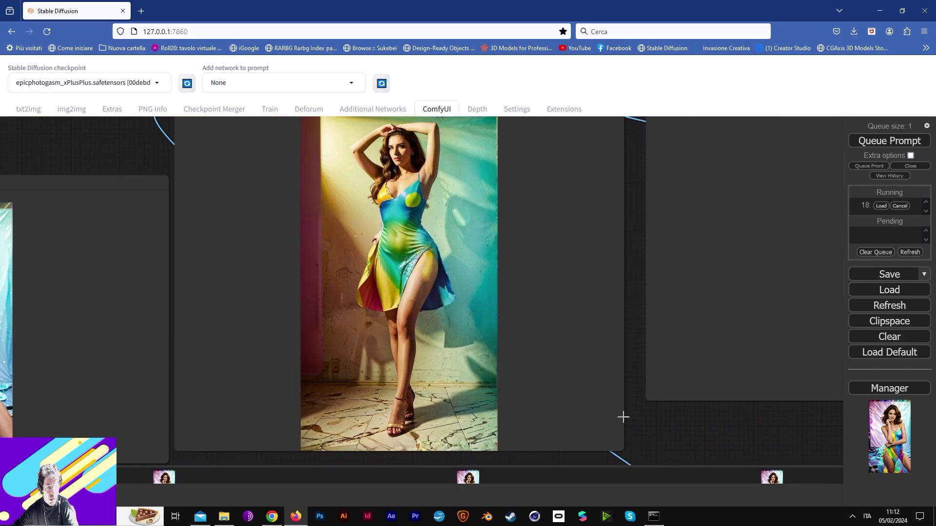
{"action": "left_click_drag", "start_coordinate": [406, 352], "coordinate": [742, 377]}
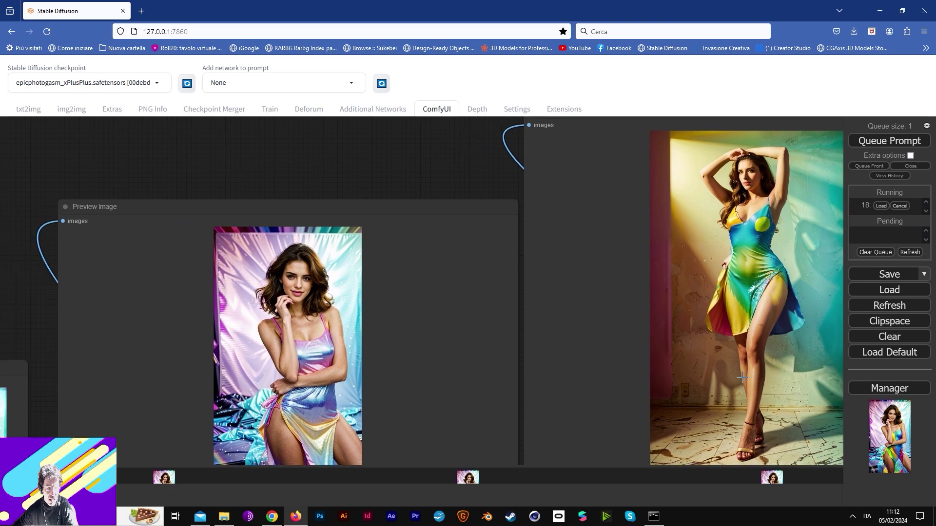
{"action": "left_click_drag", "start_coordinate": [455, 345], "coordinate": [403, 339]}
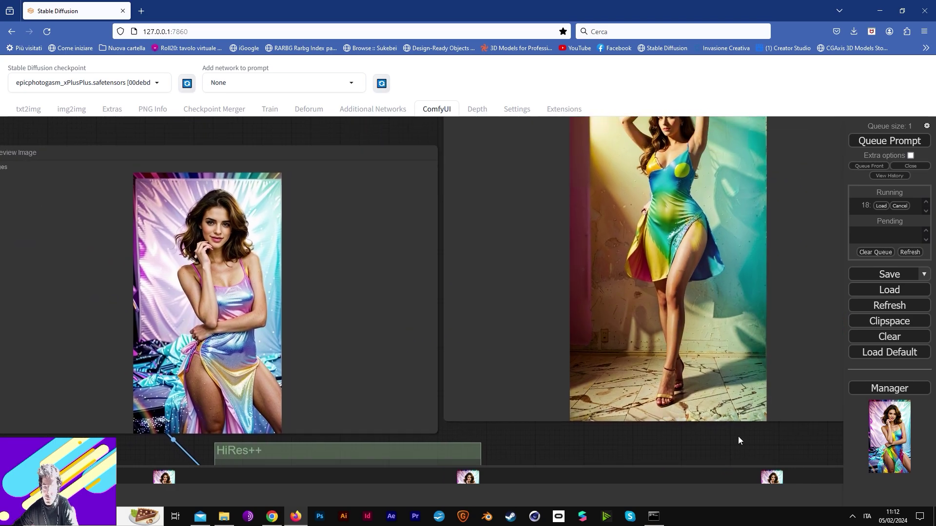
Step: Inspect the upscaled rainbow dress in the large Preview Image node beside Save Image
{"action": "left_click_drag", "start_coordinate": [738, 440], "coordinate": [481, 263]}
{"action": "scroll", "coordinate": [539, 285], "scroll_direction": "down", "scroll_amount": 5}
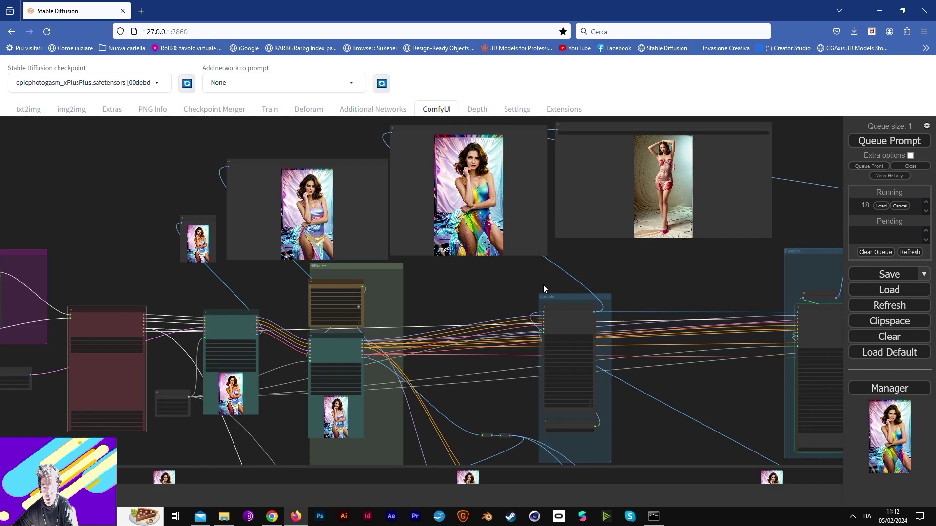
{"action": "scroll", "coordinate": [526, 294], "scroll_direction": "up", "scroll_amount": 5}
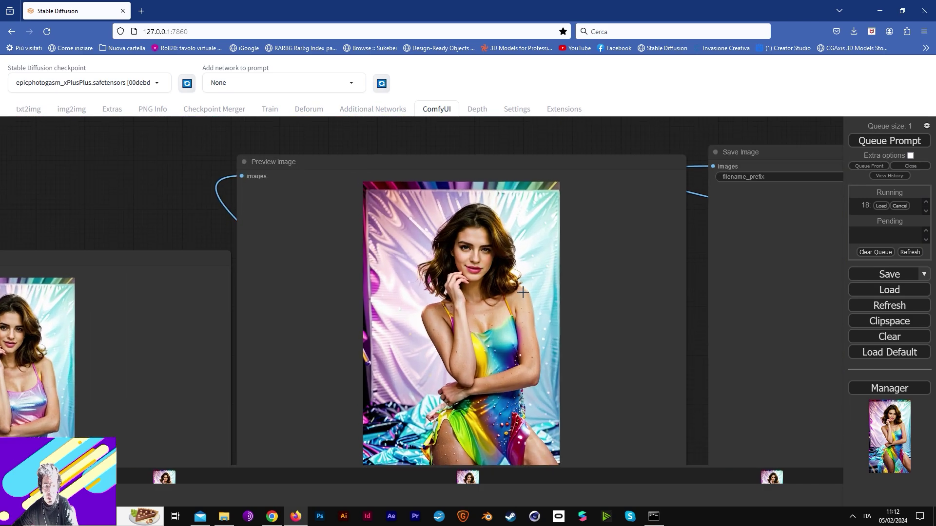
{"action": "left_click_drag", "start_coordinate": [522, 288], "coordinate": [540, 212]}
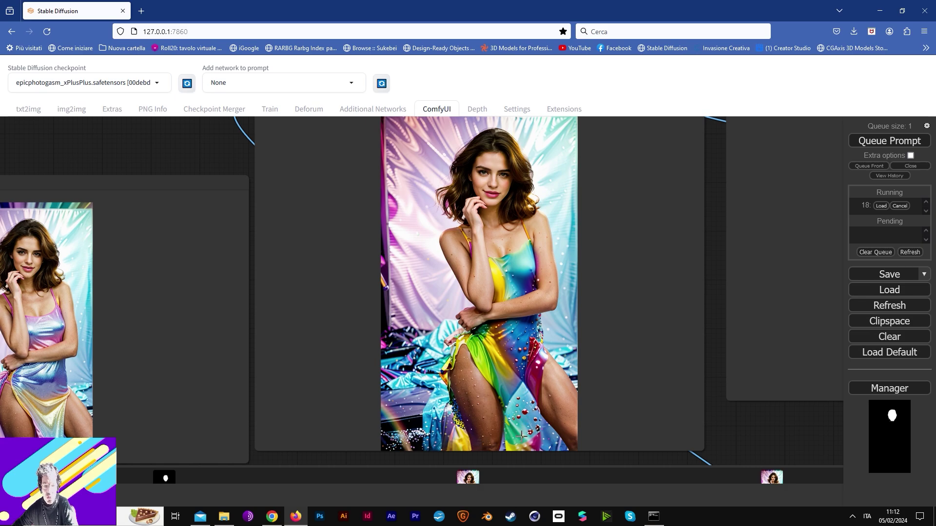
Step: Review the IPA group's Apply IPAdapter, Load Image and Preview Image nodes again
{"action": "scroll", "coordinate": [588, 312], "scroll_direction": "down", "scroll_amount": 8}
{"action": "scroll", "coordinate": [589, 314], "scroll_direction": "down", "scroll_amount": 3}
{"action": "left_click_drag", "start_coordinate": [588, 314], "coordinate": [297, 14]}
{"action": "left_click_drag", "start_coordinate": [503, 345], "coordinate": [483, 239]}
{"action": "scroll", "coordinate": [528, 259], "scroll_direction": "up", "scroll_amount": 10}
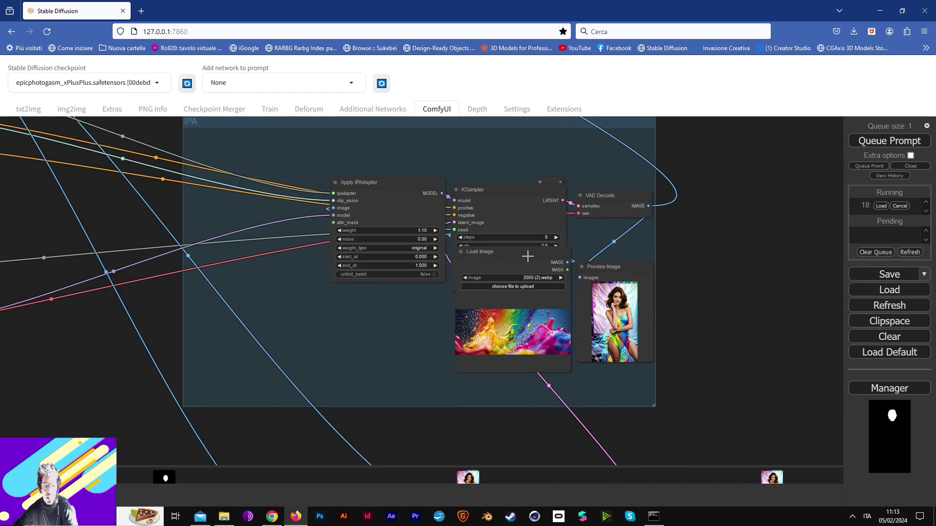
{"action": "scroll", "coordinate": [528, 256], "scroll_direction": "up", "scroll_amount": 2}
Step: Follow the workflow from the Upscale group to the face and hand mask previews
{"action": "left_click_drag", "start_coordinate": [695, 227], "coordinate": [713, 460]}
{"action": "left_click_drag", "start_coordinate": [628, 338], "coordinate": [699, 458]}
{"action": "left_click_drag", "start_coordinate": [421, 178], "coordinate": [529, 410]}
{"action": "left_click_drag", "start_coordinate": [476, 141], "coordinate": [527, 238]}
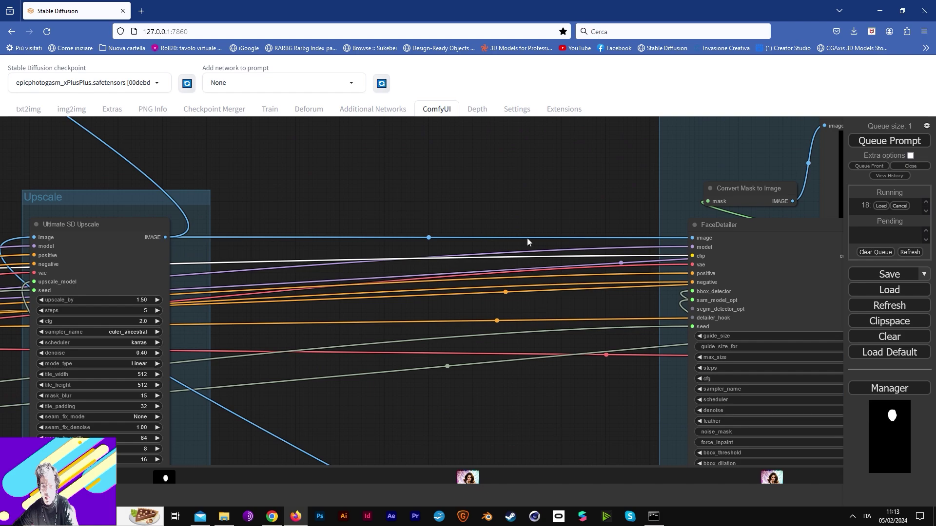
{"action": "scroll", "coordinate": [527, 239], "scroll_direction": "down", "scroll_amount": 4}
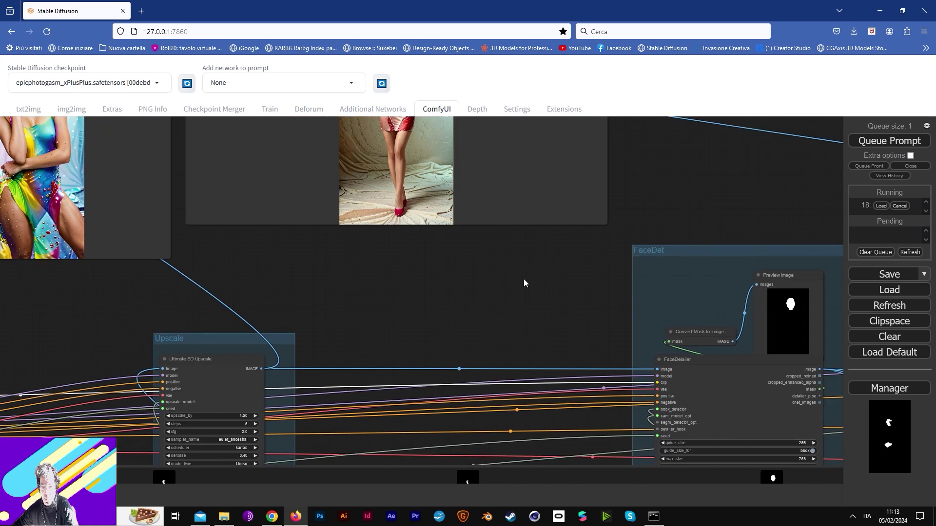
{"action": "scroll", "coordinate": [524, 283], "scroll_direction": "down", "scroll_amount": 5}
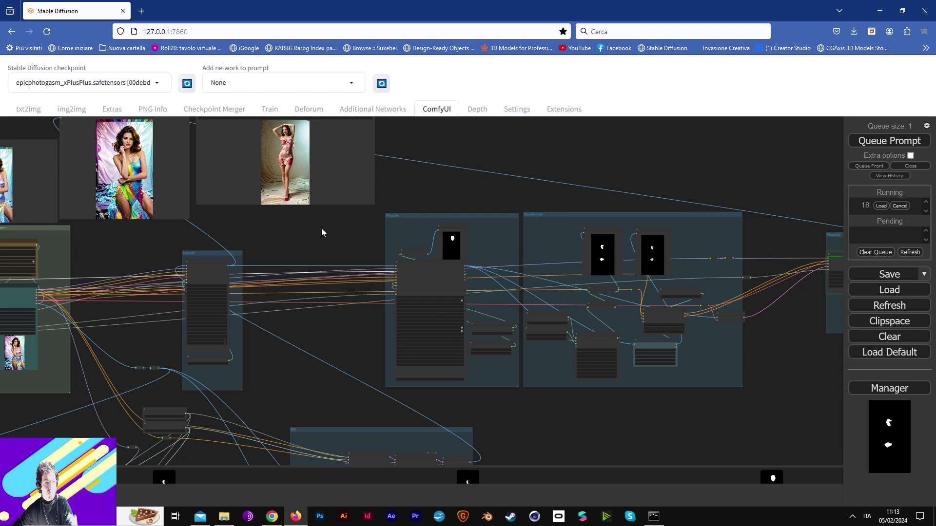
Step: Examine the final rainbow splash dress picture in the Save Image node
{"action": "left_click_drag", "start_coordinate": [321, 233], "coordinate": [448, 288]}
{"action": "scroll", "coordinate": [372, 252], "scroll_direction": "up", "scroll_amount": 4}
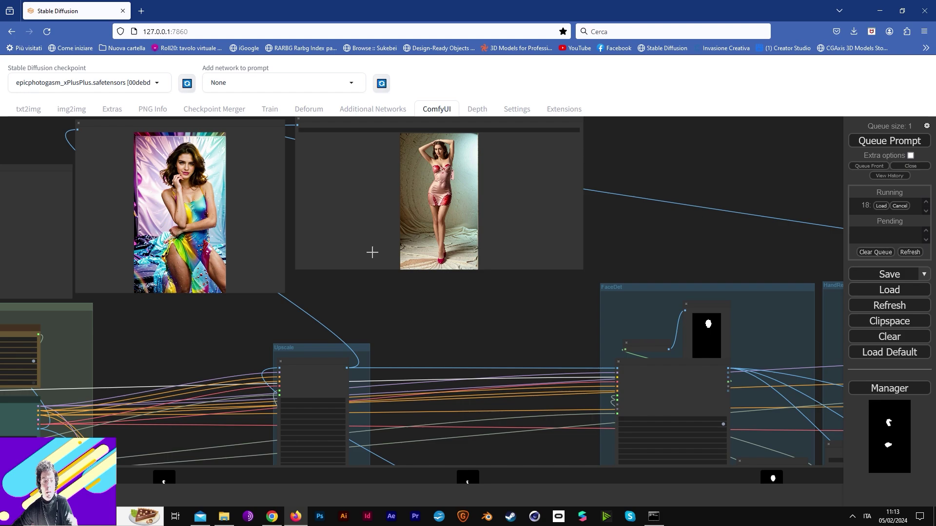
{"action": "scroll", "coordinate": [372, 252], "scroll_direction": "up", "scroll_amount": 3}
{"action": "left_click_drag", "start_coordinate": [407, 230], "coordinate": [414, 330]}
{"action": "scroll", "coordinate": [414, 329], "scroll_direction": "up", "scroll_amount": 3}
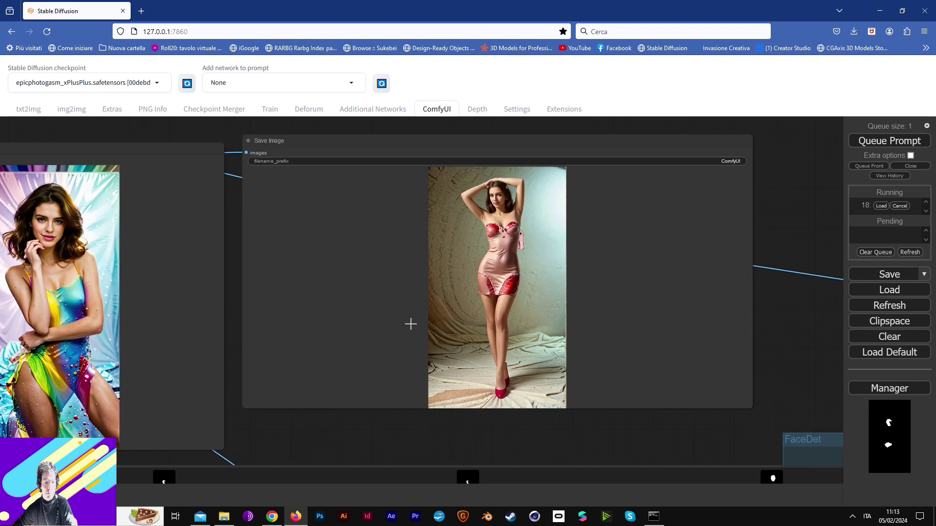
{"action": "scroll", "coordinate": [410, 324], "scroll_direction": "up", "scroll_amount": 3}
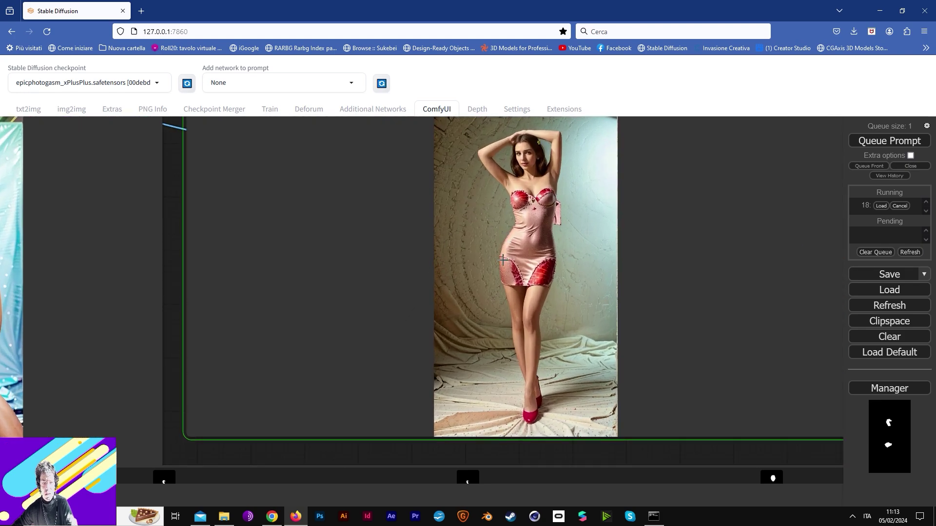
{"action": "left_click_drag", "start_coordinate": [509, 238], "coordinate": [473, 291]}
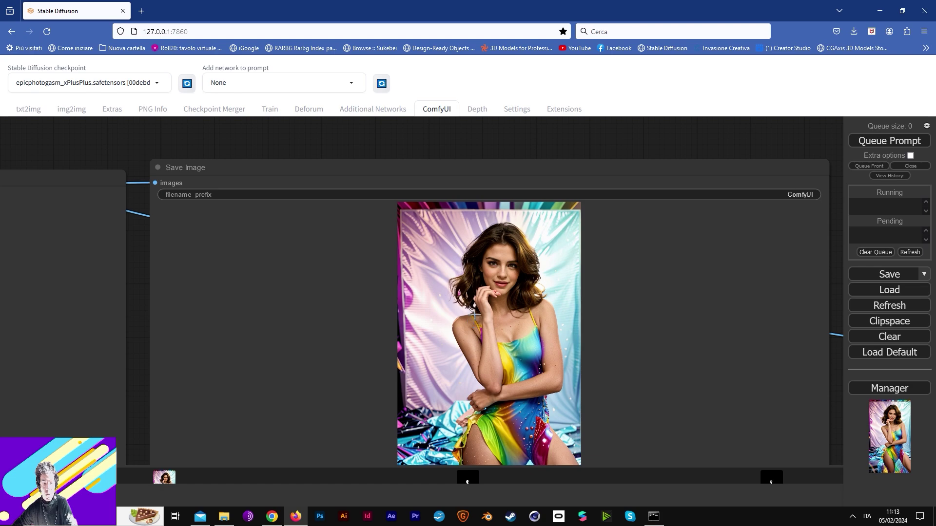
{"action": "left_click_drag", "start_coordinate": [491, 328], "coordinate": [482, 247]}
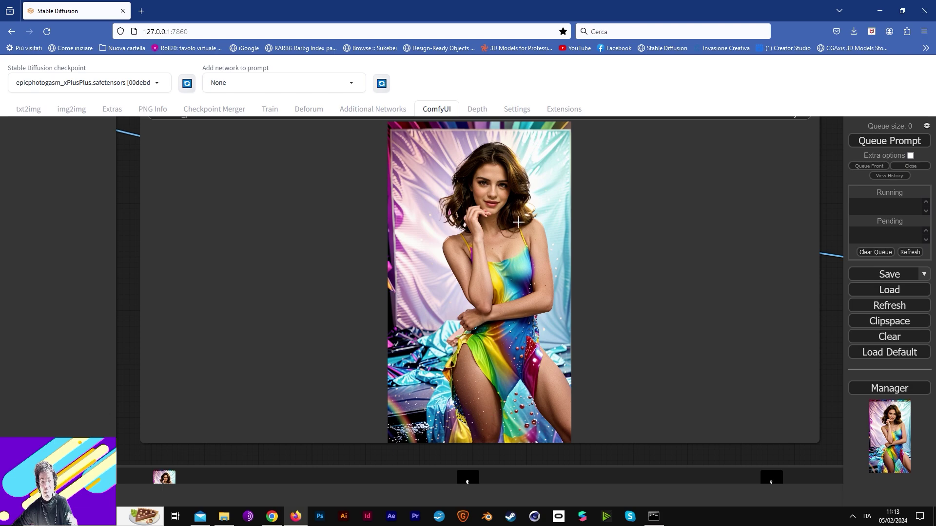
Step: Review the row of finished previews and return to the ControlNet group with its depth and pose nodes
{"action": "scroll", "coordinate": [453, 272], "scroll_direction": "down", "scroll_amount": 12}
{"action": "left_click_drag", "start_coordinate": [388, 339], "coordinate": [650, 277]}
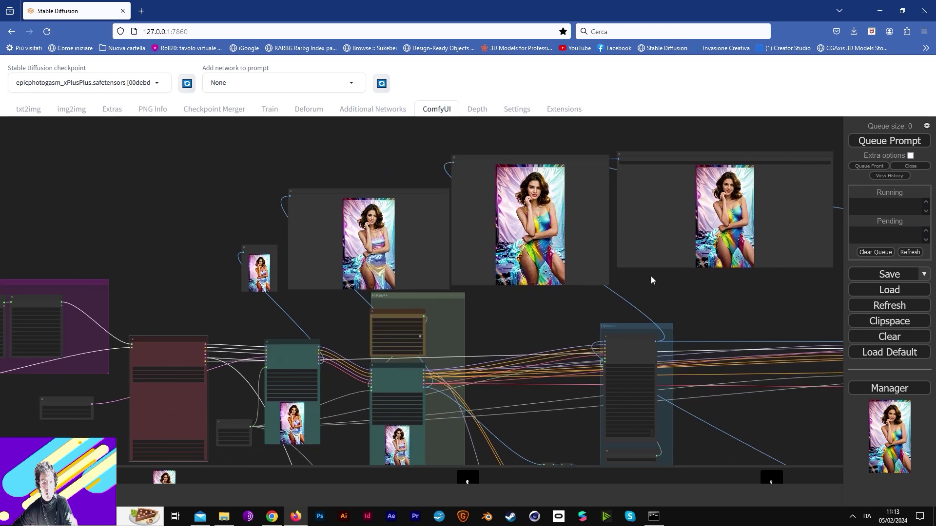
{"action": "left_click_drag", "start_coordinate": [548, 298], "coordinate": [684, 215]}
{"action": "left_click_drag", "start_coordinate": [343, 190], "coordinate": [756, 210]}
{"action": "scroll", "coordinate": [410, 201], "scroll_direction": "up", "scroll_amount": 1}
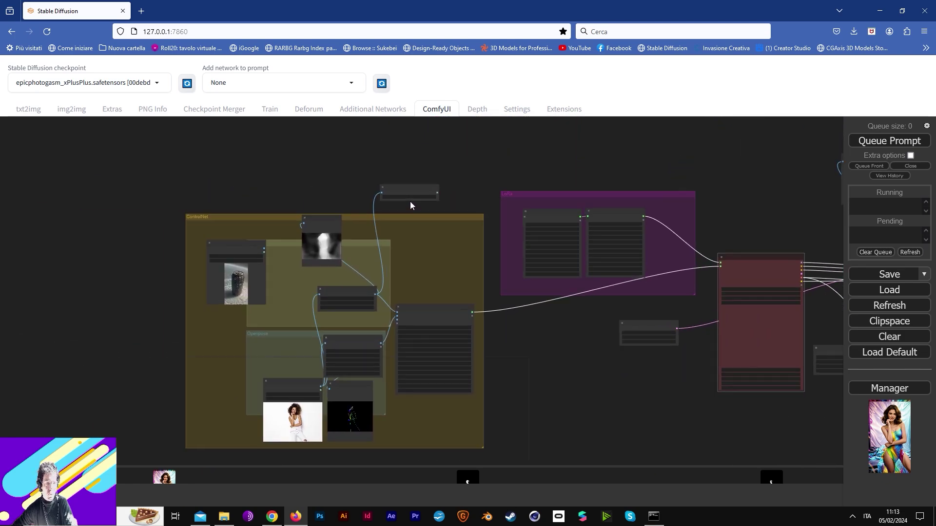
{"action": "scroll", "coordinate": [410, 204], "scroll_direction": "up", "scroll_amount": 4}
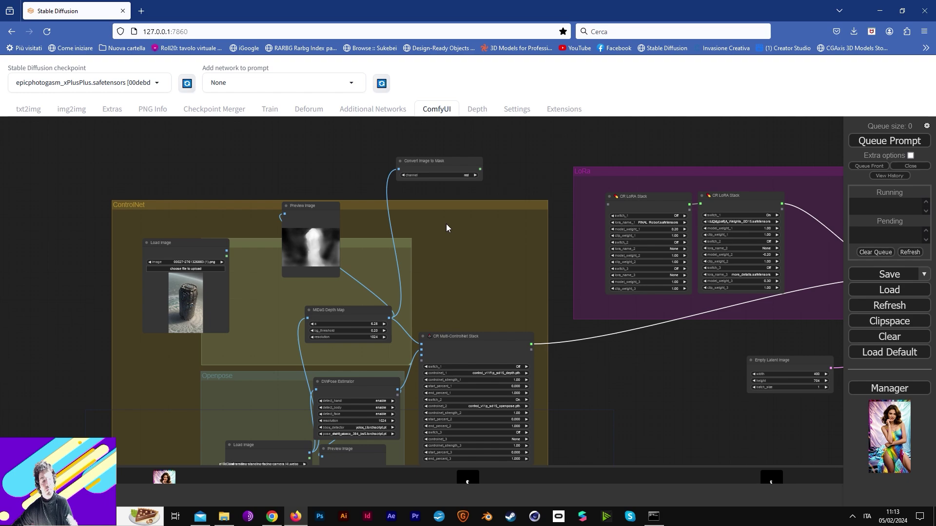